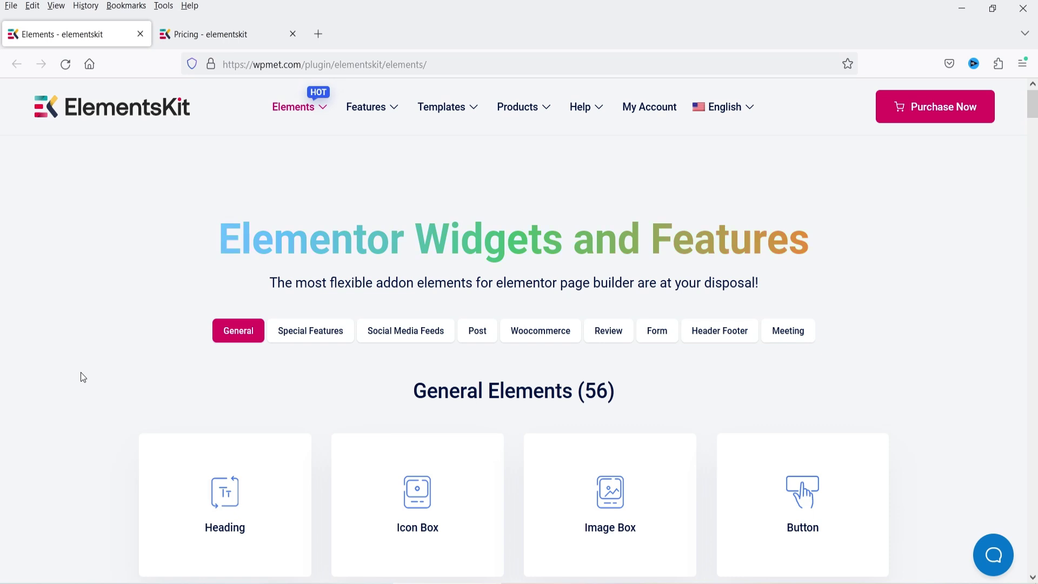
- Scroll through the wpmet.com ElementsKit Elements page down past the PRO widgets
{"action": "scroll", "coordinate": [81, 373], "scroll_direction": "down", "scroll_amount": 5}
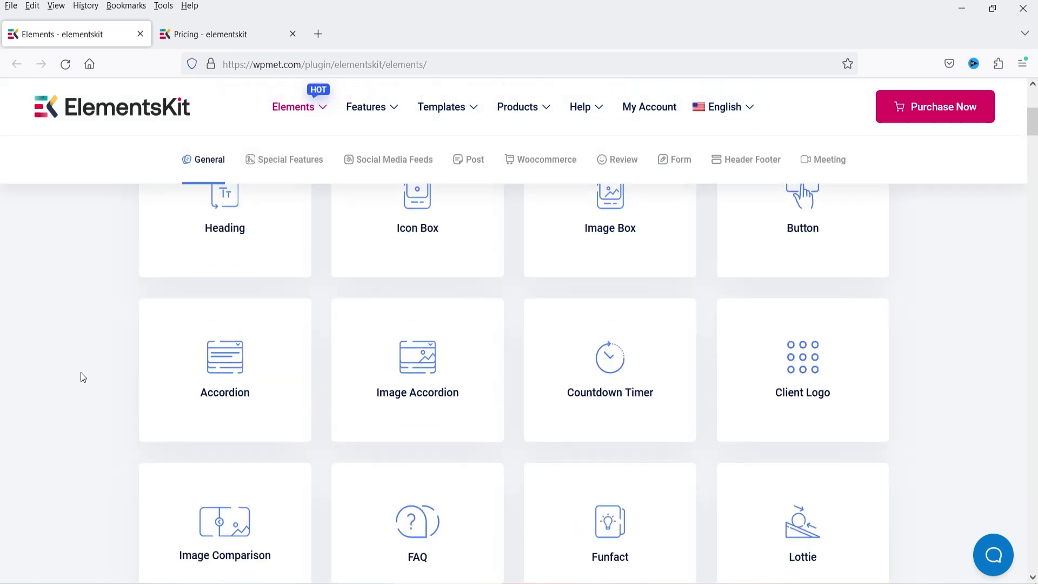
{"action": "scroll", "coordinate": [81, 372], "scroll_direction": "up", "scroll_amount": 1}
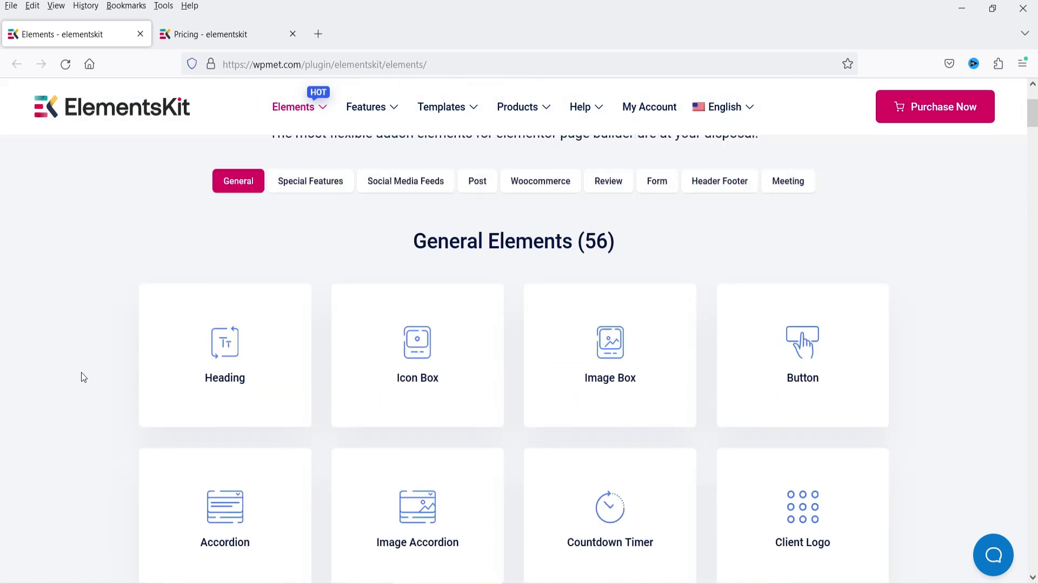
{"action": "scroll", "coordinate": [81, 372], "scroll_direction": "down", "scroll_amount": 1}
{"action": "scroll", "coordinate": [82, 372], "scroll_direction": "down", "scroll_amount": 15}
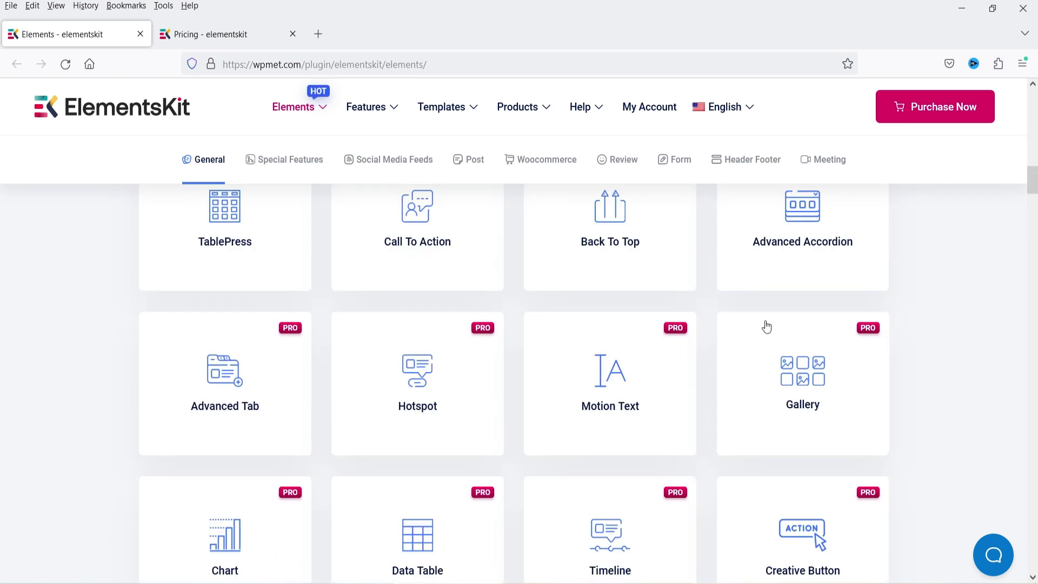
{"action": "scroll", "coordinate": [950, 364], "scroll_direction": "down", "scroll_amount": 3}
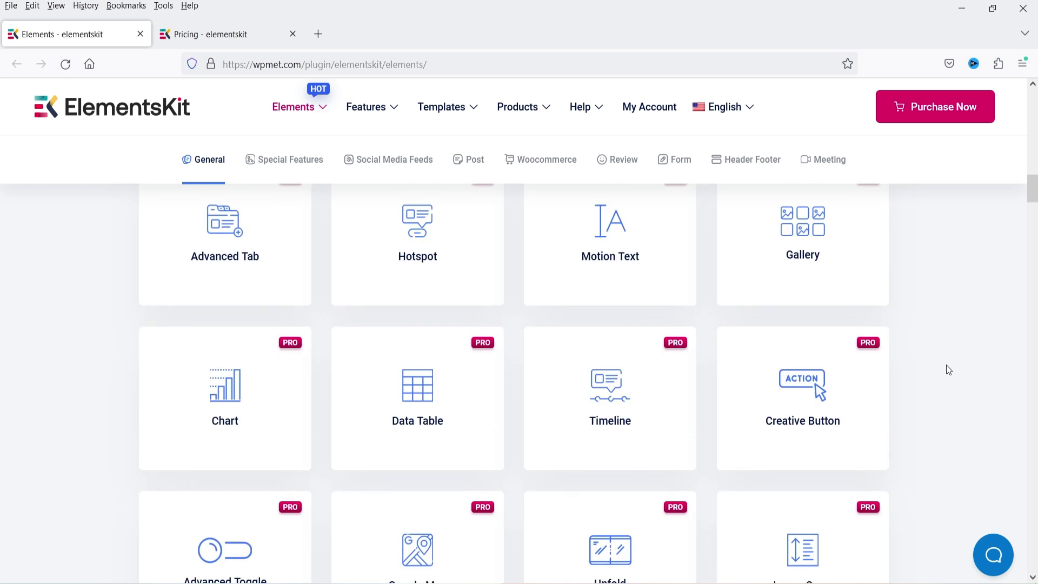
{"action": "scroll", "coordinate": [949, 370], "scroll_direction": "down", "scroll_amount": 6}
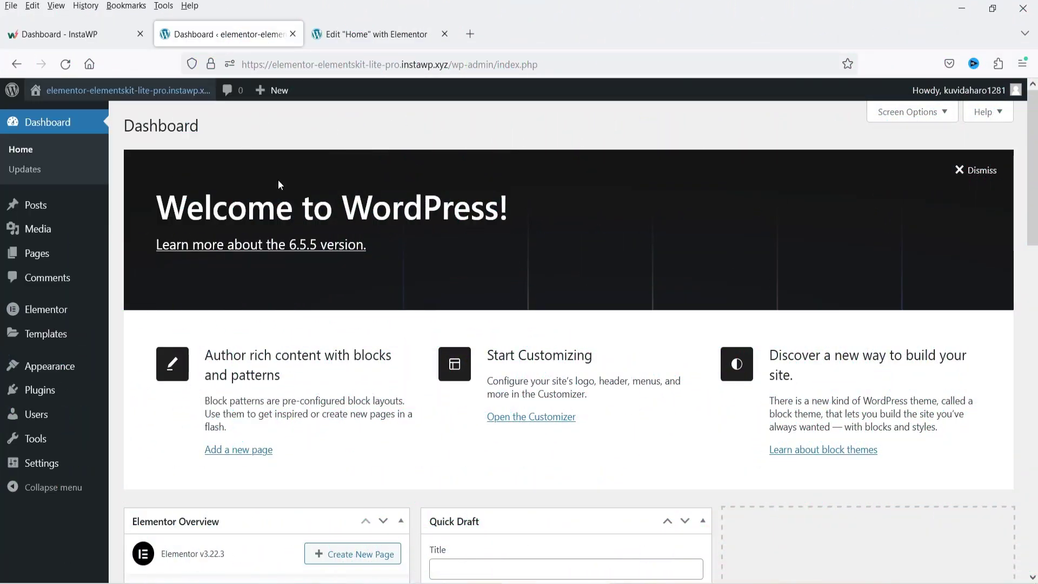
- Look over the installed plugins and themes in the WordPress dashboard
{"action": "left_click", "coordinate": [396, 40]}
{"action": "left_click", "coordinate": [214, 39]}
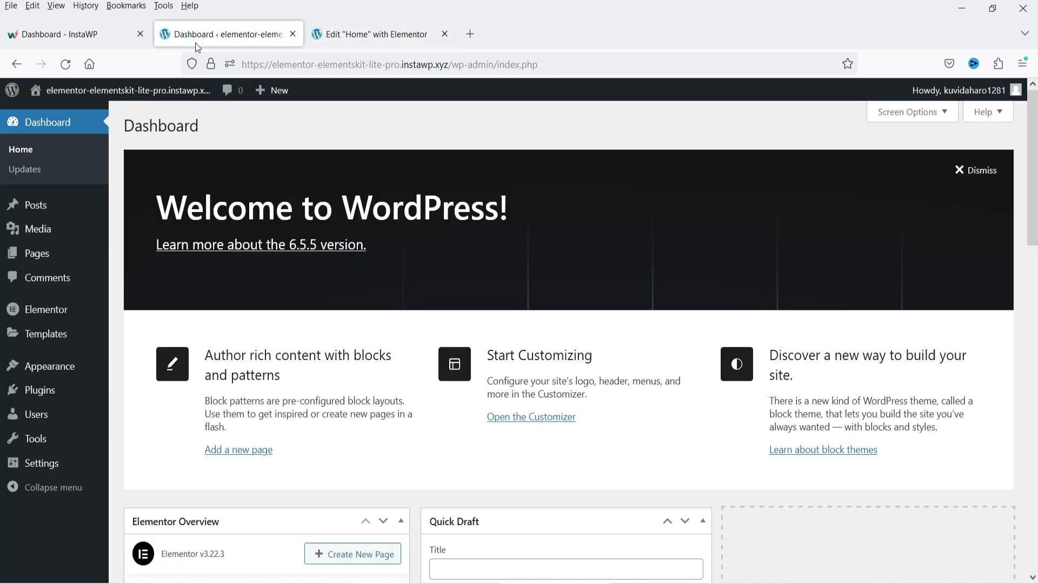
{"action": "left_click", "coordinate": [40, 390]}
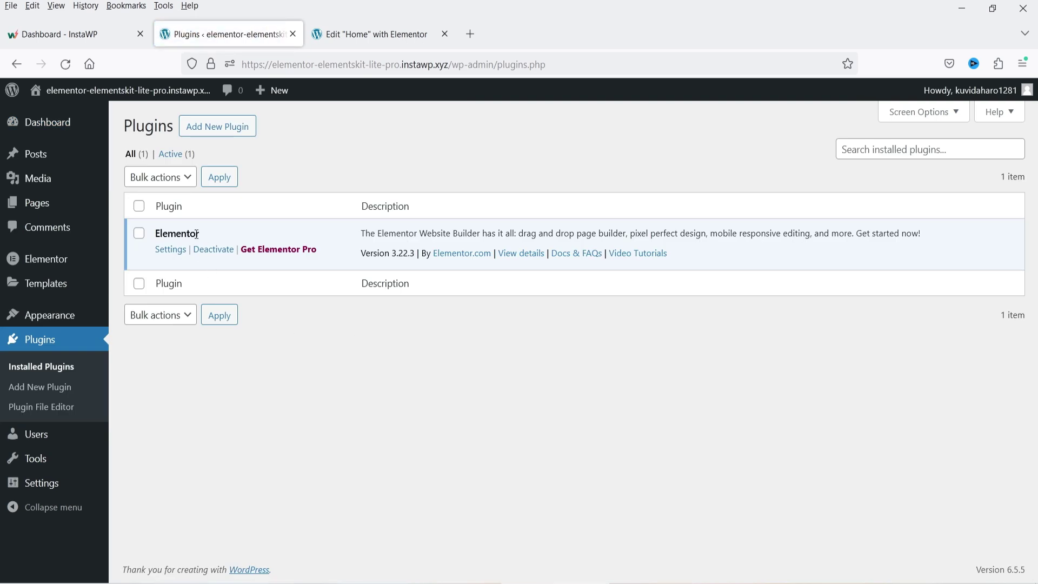
{"action": "left_click", "coordinate": [49, 315]}
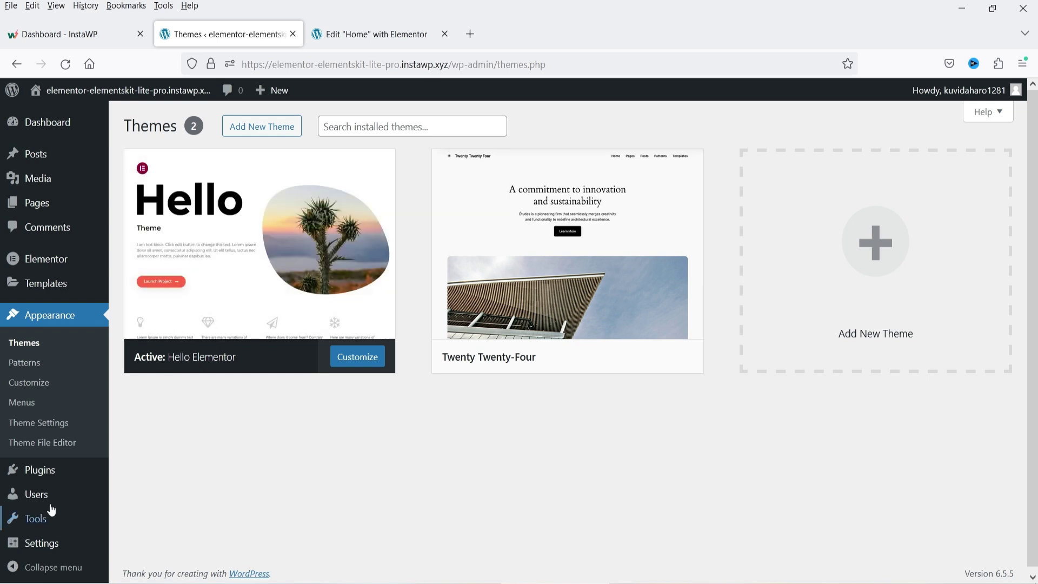
- Search Add New Plugin for 'elementskit' and install ElementsKit Elementor addons
{"action": "mouse_move", "coordinate": [41, 478]}
{"action": "left_click", "coordinate": [138, 493]}
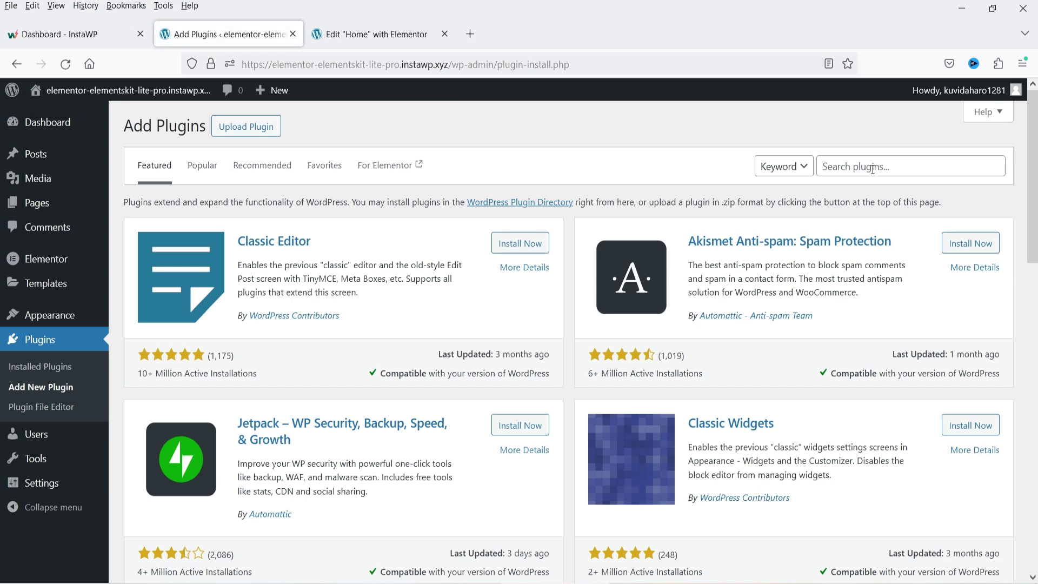
{"action": "left_click", "coordinate": [872, 169]}
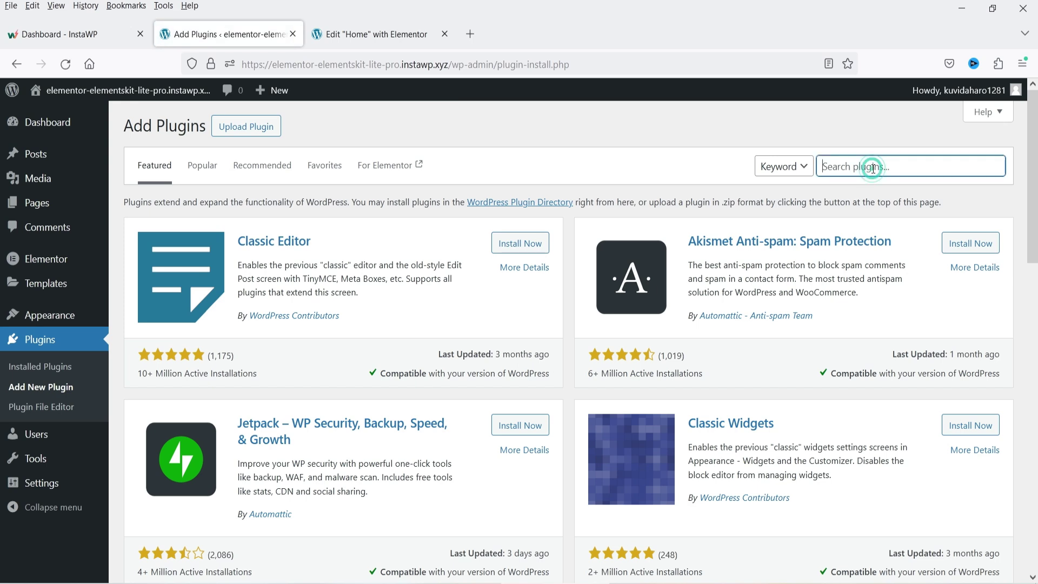
{"action": "type", "text": "element"}
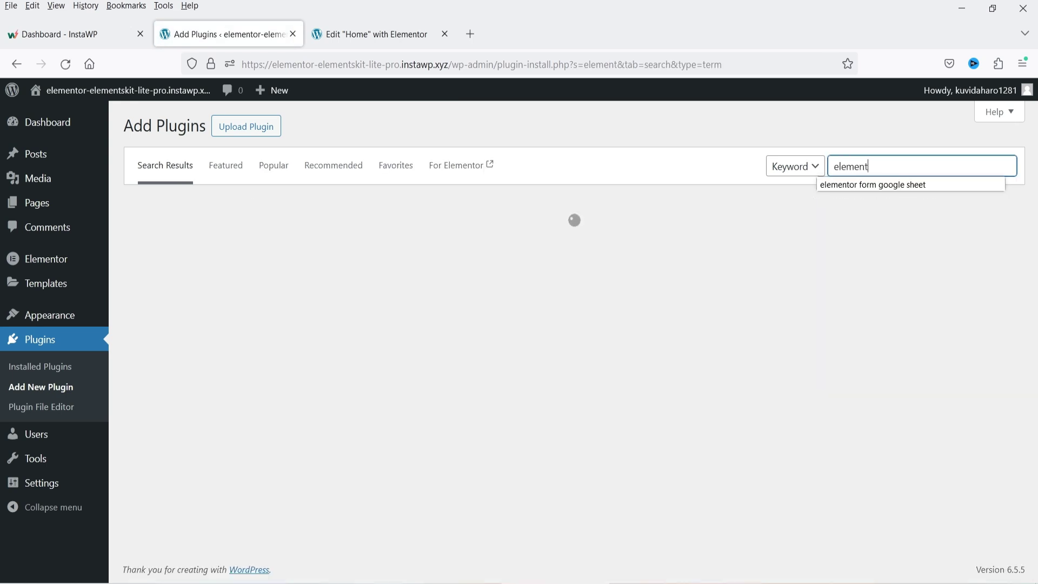
{"action": "type", "text": "skit"}
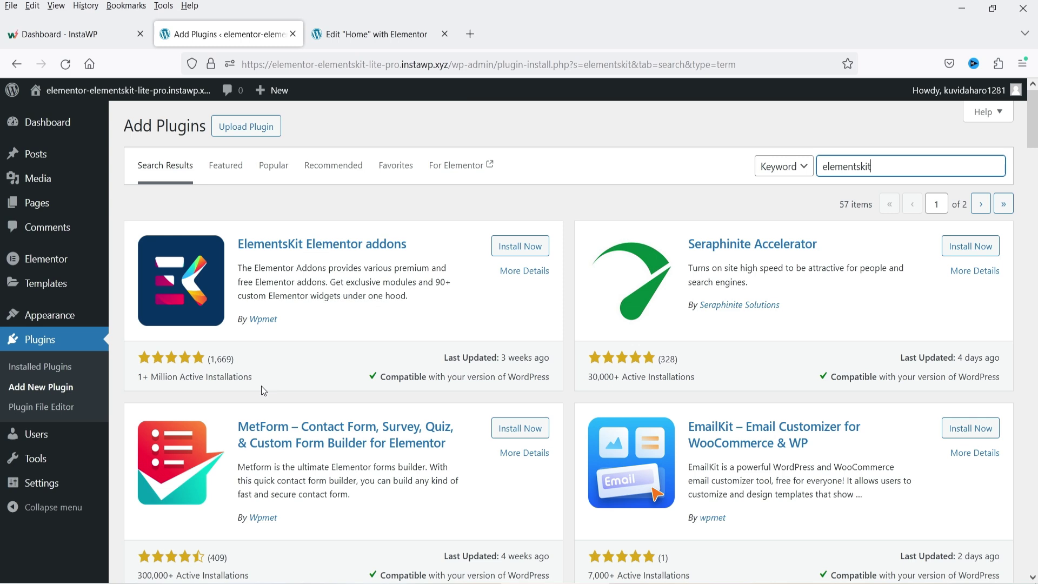
{"action": "left_click", "coordinate": [522, 250]}
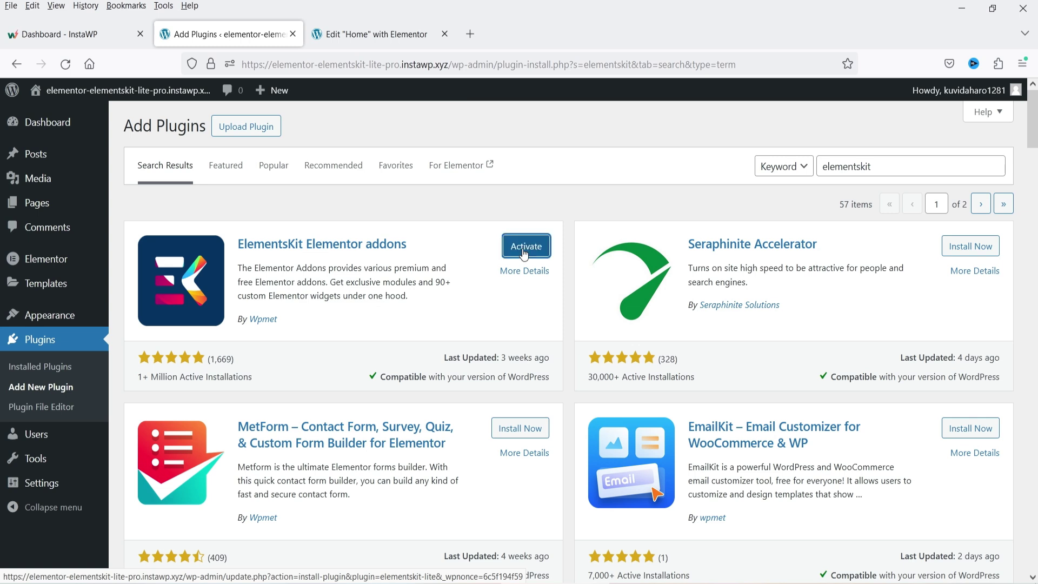
- Activate ElementsKit, then open the Home page's Edit with Elementor link in a new tab
{"action": "left_click", "coordinate": [524, 249]}
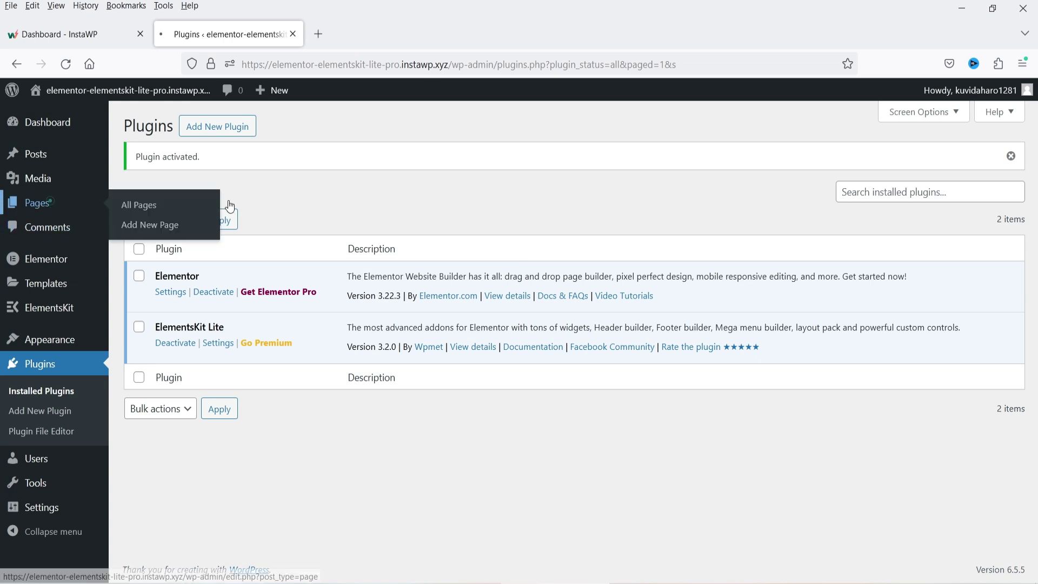
{"action": "left_click", "coordinate": [33, 203]}
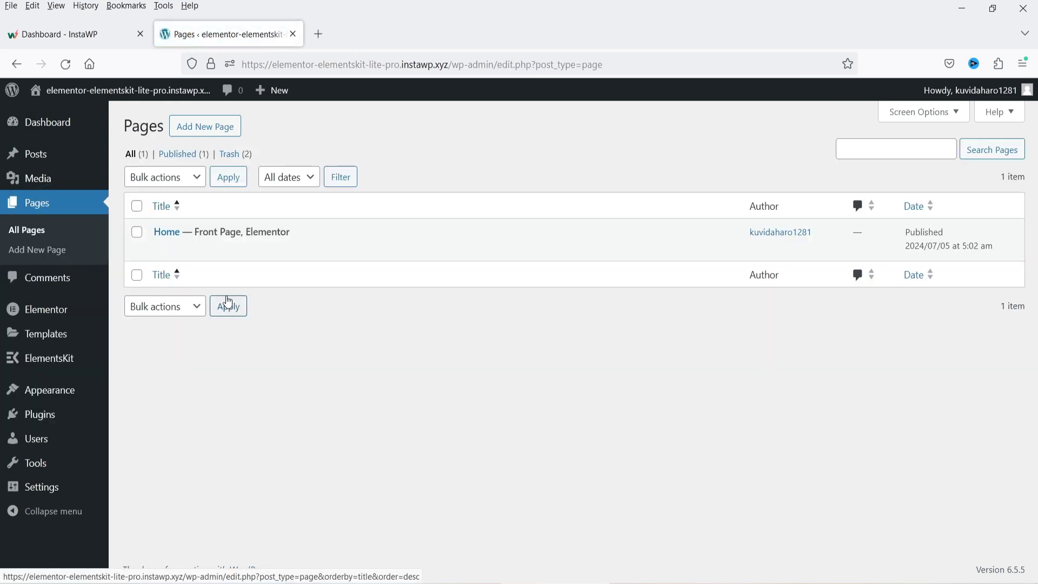
{"action": "mouse_move", "coordinate": [173, 241]}
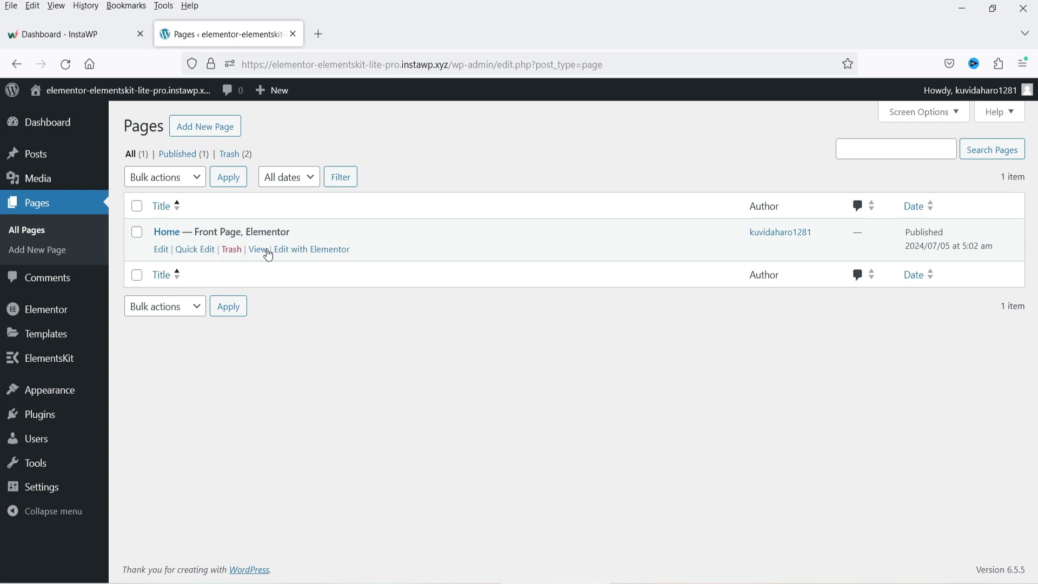
{"action": "right_click", "coordinate": [317, 249]}
{"action": "left_click", "coordinate": [372, 262]}
{"action": "left_click", "coordinate": [403, 37]}
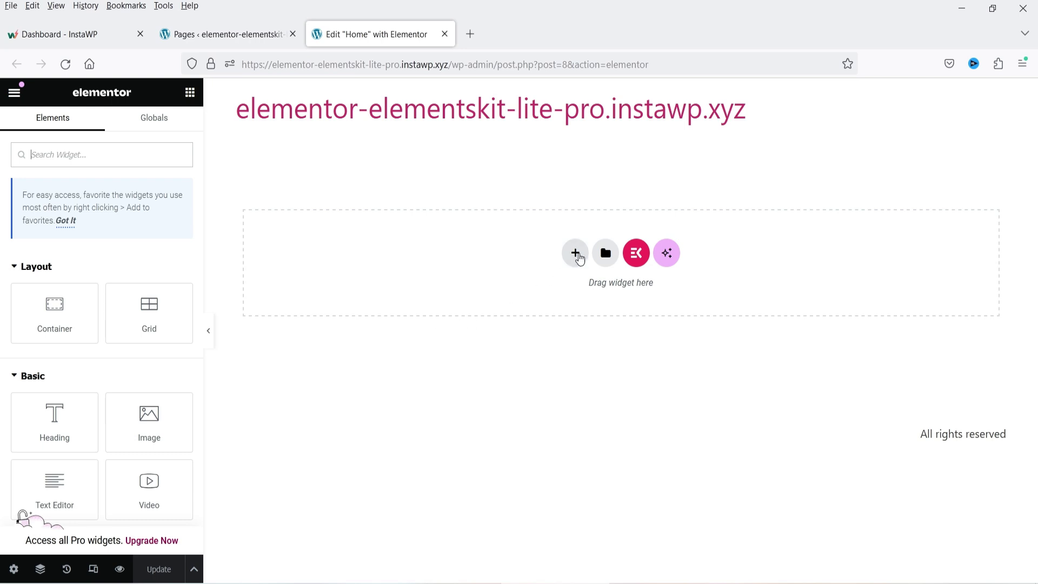
- Add a single-column Flexbox container to the Home page, declining the AI suggestion
{"action": "left_click", "coordinate": [575, 253]}
{"action": "left_click", "coordinate": [577, 292]}
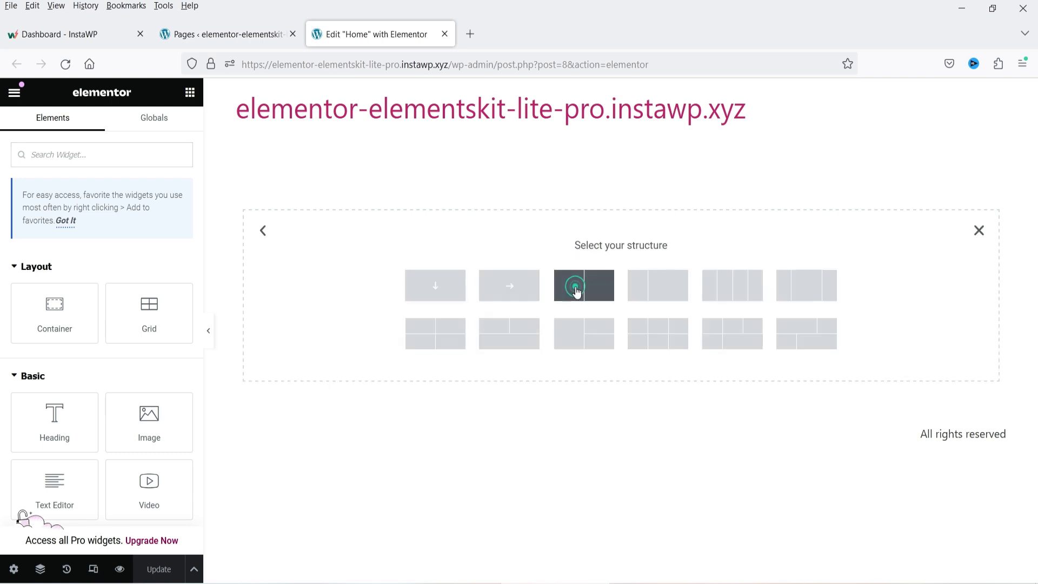
{"action": "left_click", "coordinate": [439, 284]}
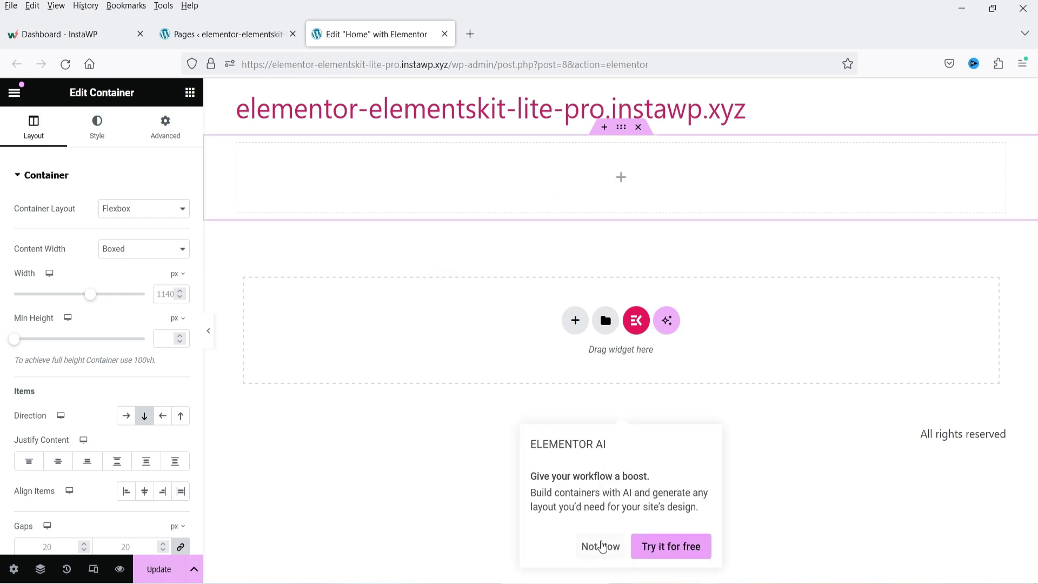
{"action": "left_click", "coordinate": [599, 546]}
- Collapse the Layout, Basic, Pro, General and Site widget groups to reveal ElementsKit widgets
{"action": "left_click", "coordinate": [620, 182]}
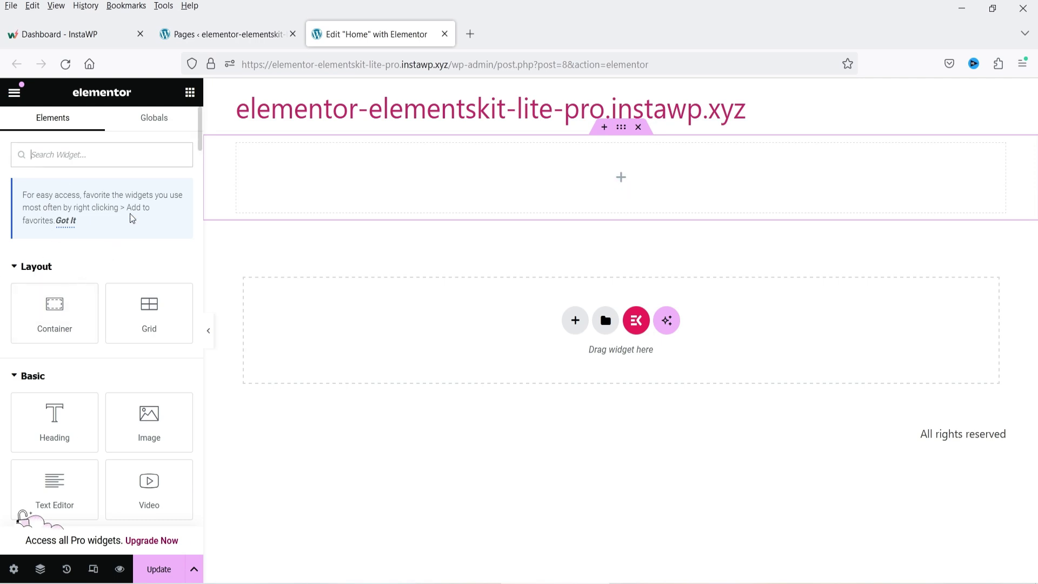
{"action": "left_click", "coordinate": [18, 268]}
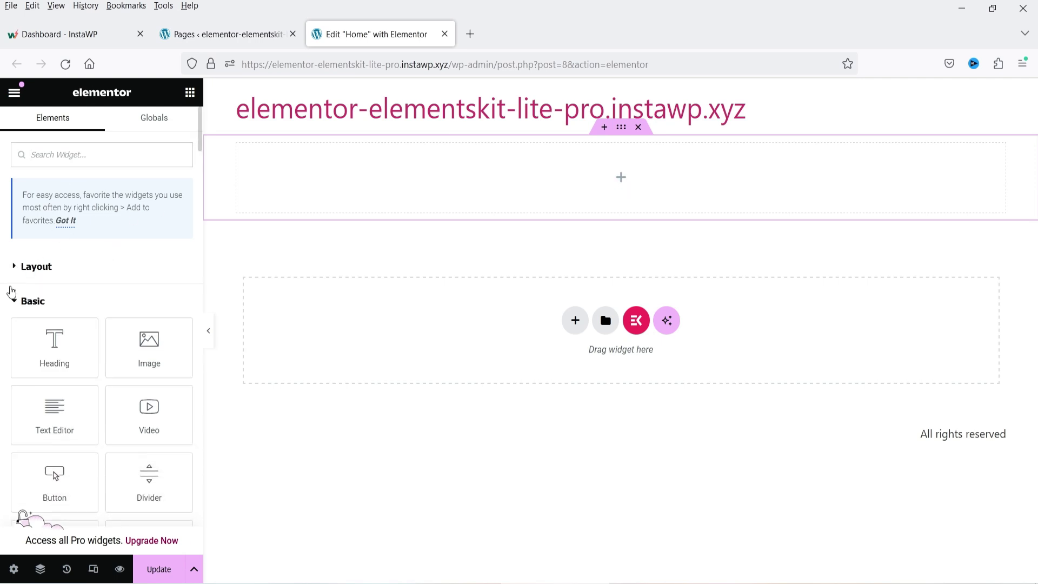
{"action": "left_click", "coordinate": [22, 302]}
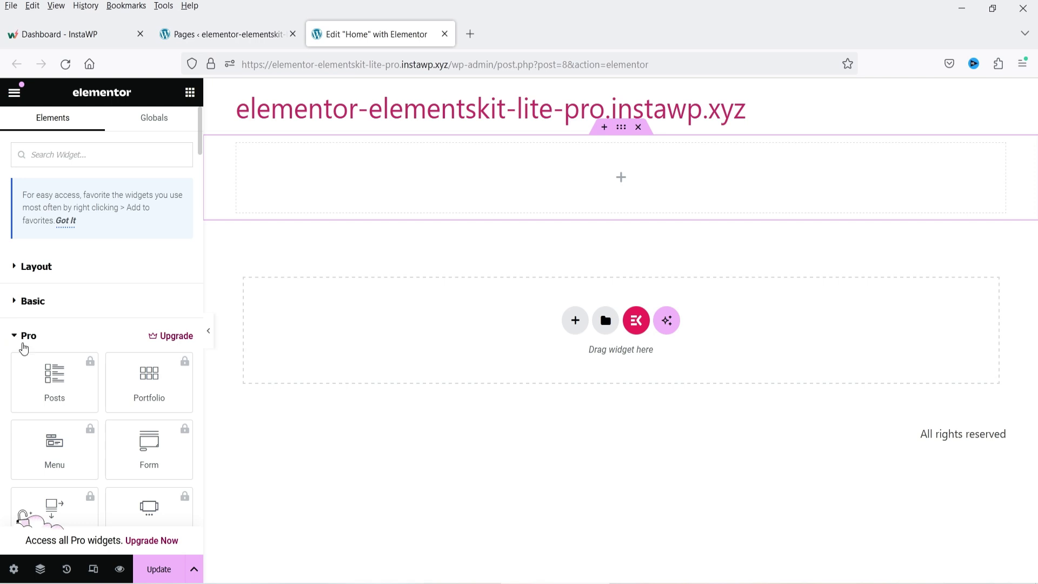
{"action": "left_click", "coordinate": [20, 342]}
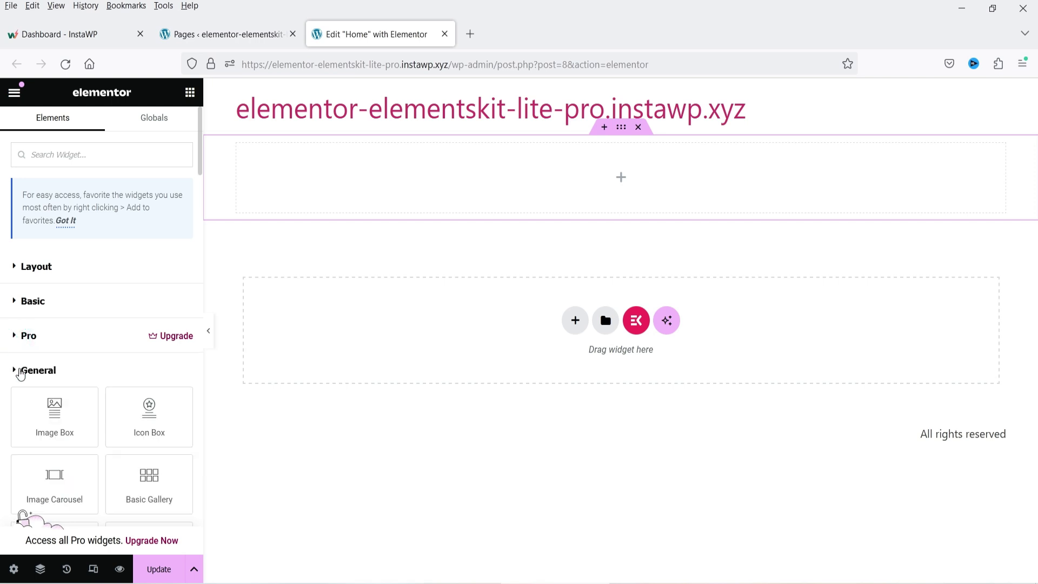
{"action": "left_click", "coordinate": [20, 372]}
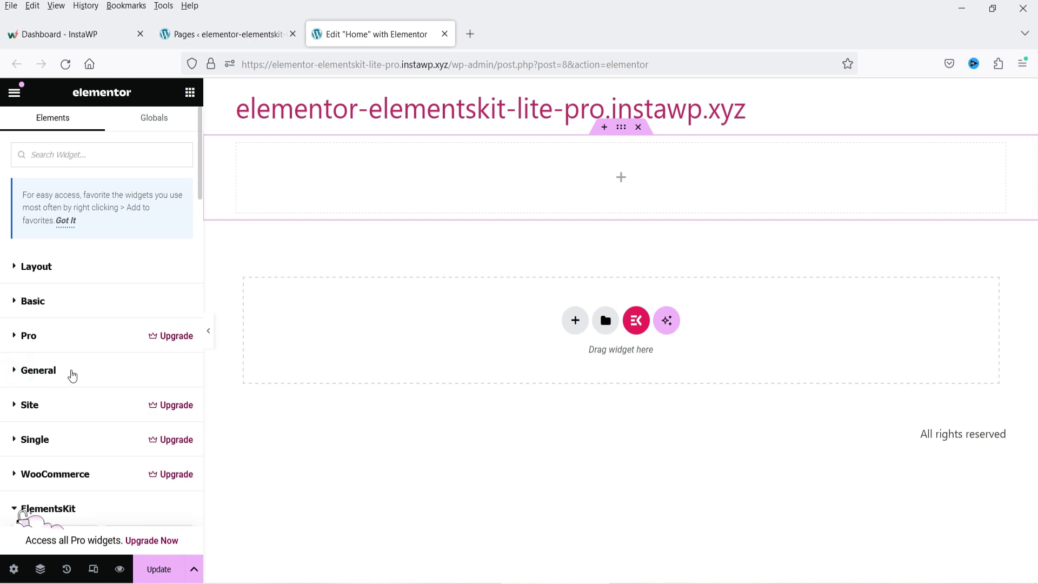
{"action": "scroll", "coordinate": [81, 373], "scroll_direction": "down", "scroll_amount": 5}
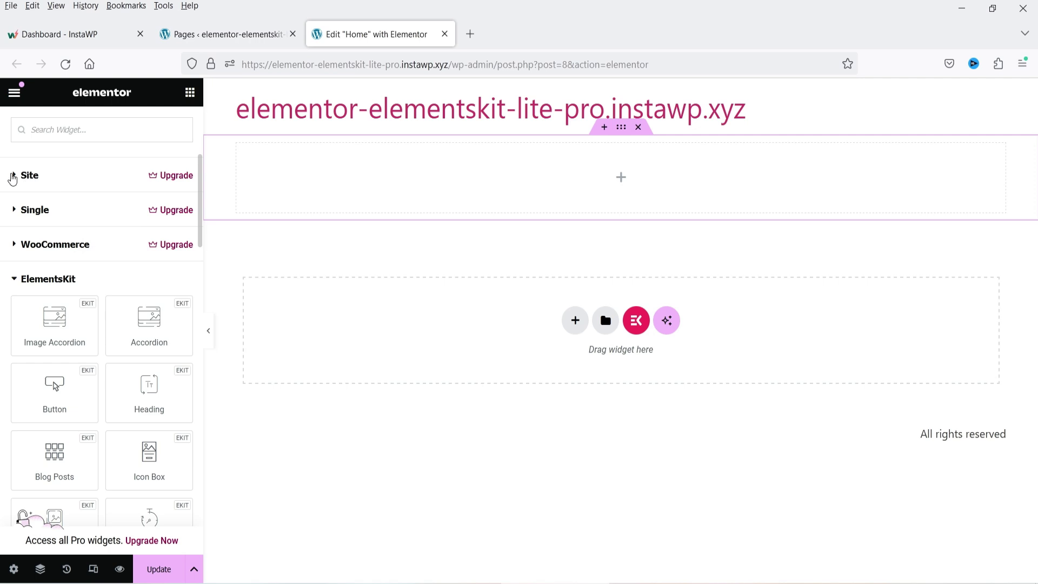
{"action": "left_click", "coordinate": [13, 176]}
{"action": "left_click", "coordinate": [13, 176]}
{"action": "scroll", "coordinate": [174, 301], "scroll_direction": "down", "scroll_amount": 2}
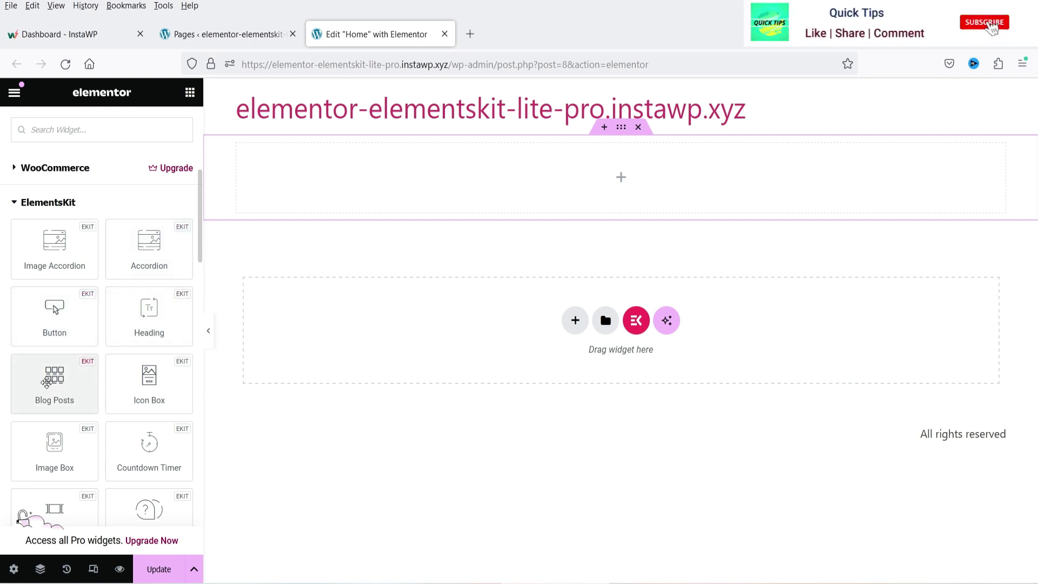
- Place a Blog Posts widget in the top container with Grid With Thumb layout, 3 per row
{"action": "left_click_drag", "start_coordinate": [37, 389], "coordinate": [566, 200]}
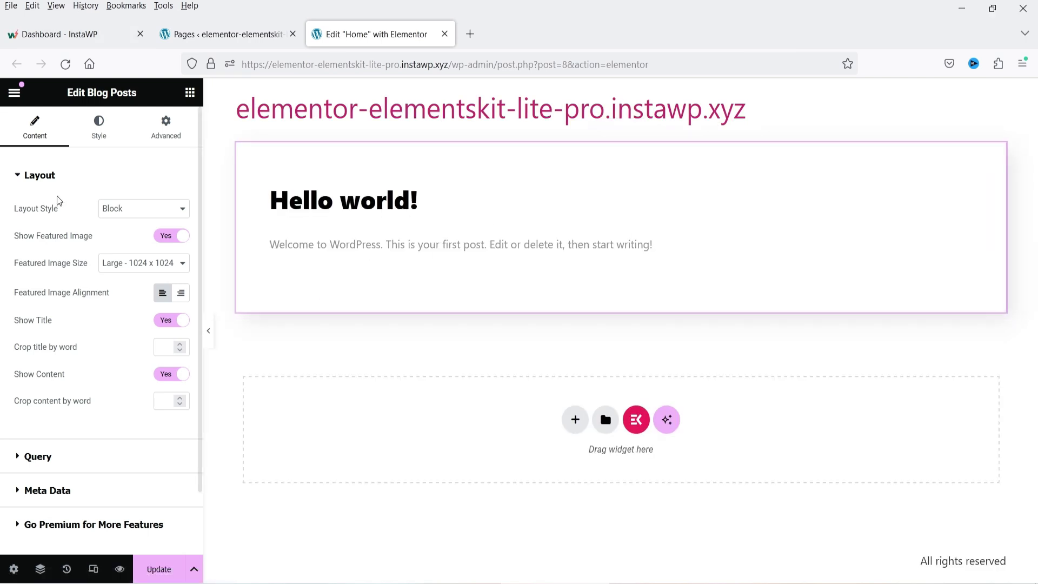
{"action": "left_click", "coordinate": [133, 212]}
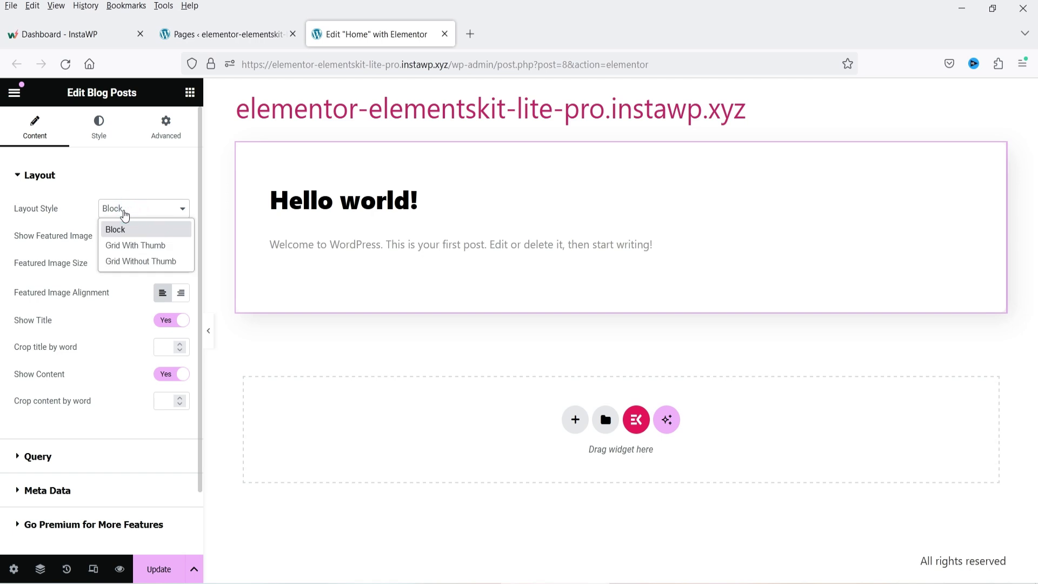
{"action": "left_click", "coordinate": [151, 247]}
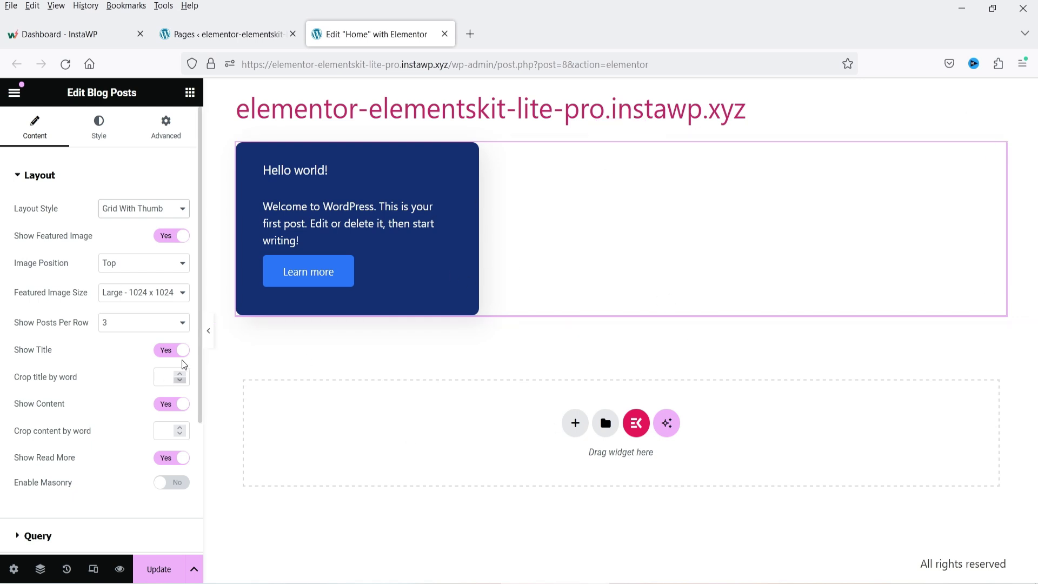
{"action": "left_click", "coordinate": [122, 326]}
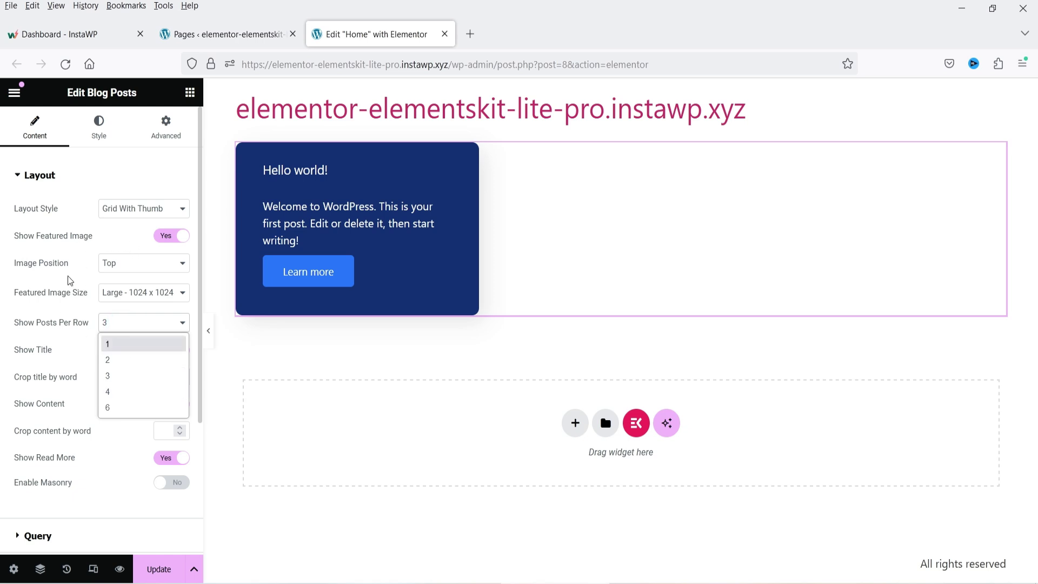
{"action": "left_click", "coordinate": [48, 316]}
- Delete the Blog Posts widget from the canvas
{"action": "scroll", "coordinate": [47, 310], "scroll_direction": "down", "scroll_amount": 2}
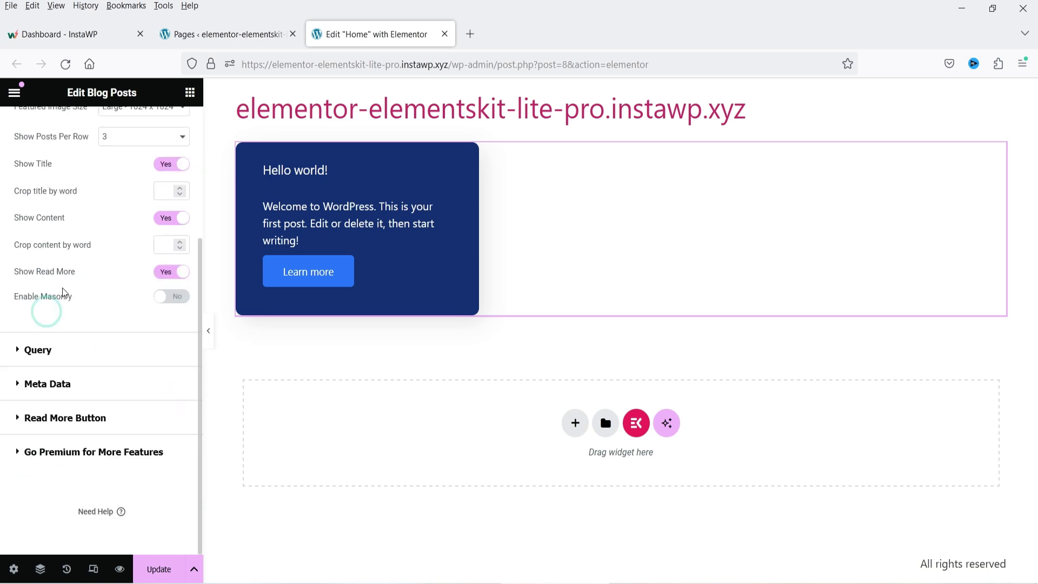
{"action": "scroll", "coordinate": [48, 311], "scroll_direction": "up", "scroll_amount": 2}
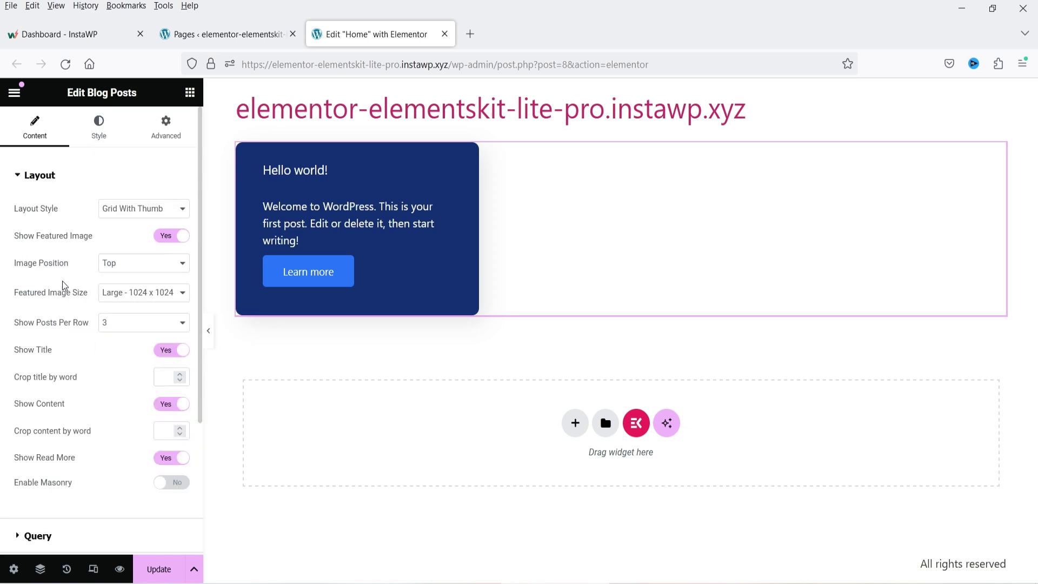
{"action": "right_click", "coordinate": [579, 193]}
{"action": "left_click", "coordinate": [622, 519]}
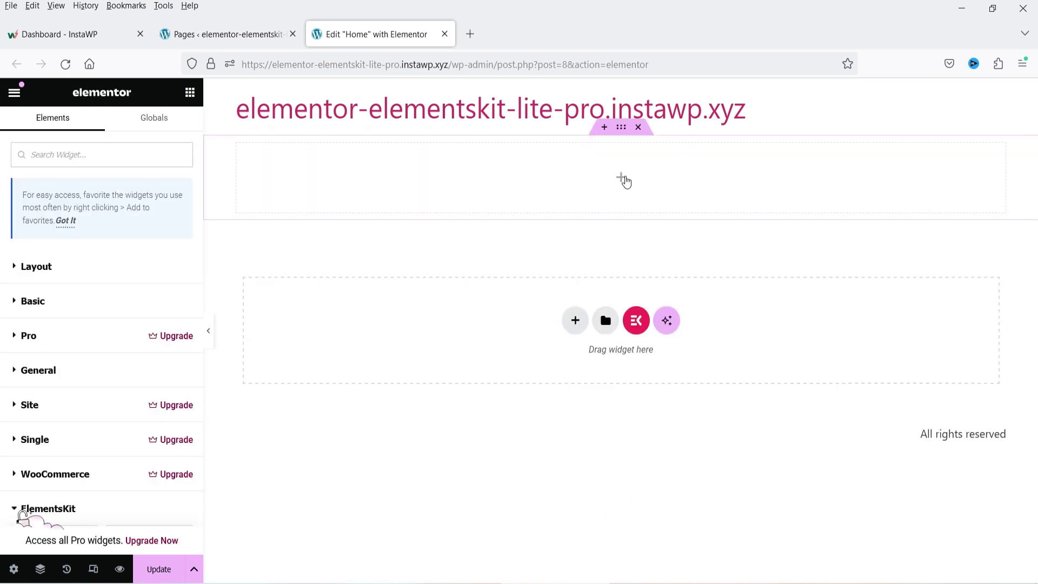
- Place an Image Accordion in the empty section and give item one the air-sealing-1 background
{"action": "scroll", "coordinate": [51, 324], "scroll_direction": "down", "scroll_amount": 5}
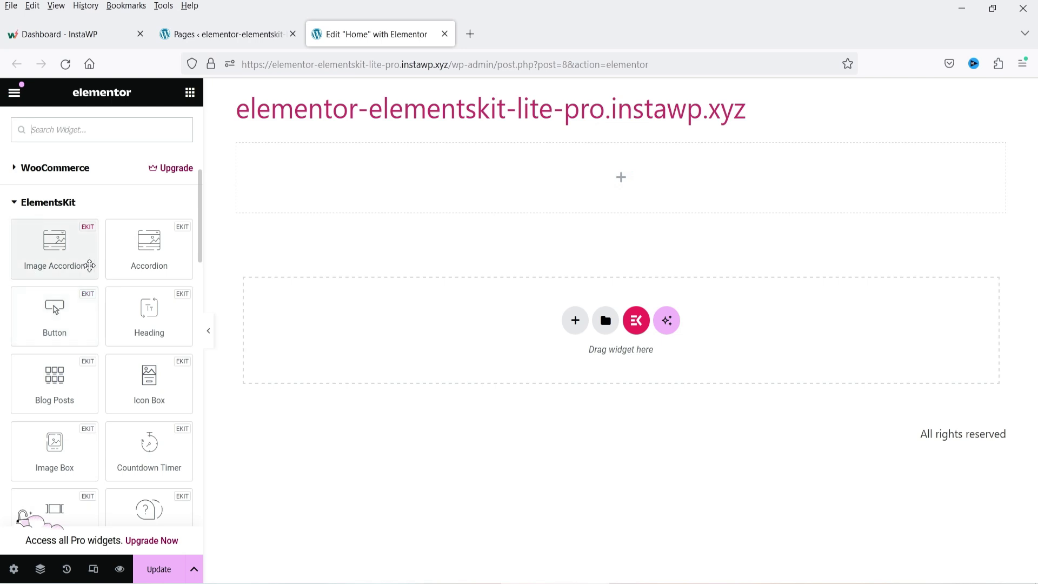
{"action": "left_click_drag", "start_coordinate": [36, 278], "coordinate": [576, 196]}
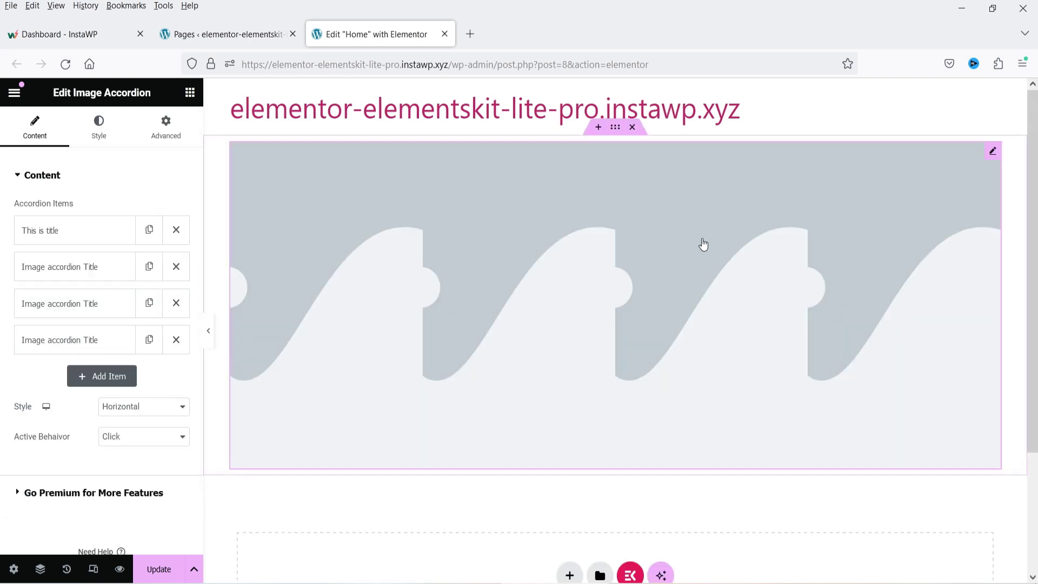
{"action": "left_click", "coordinate": [70, 231]}
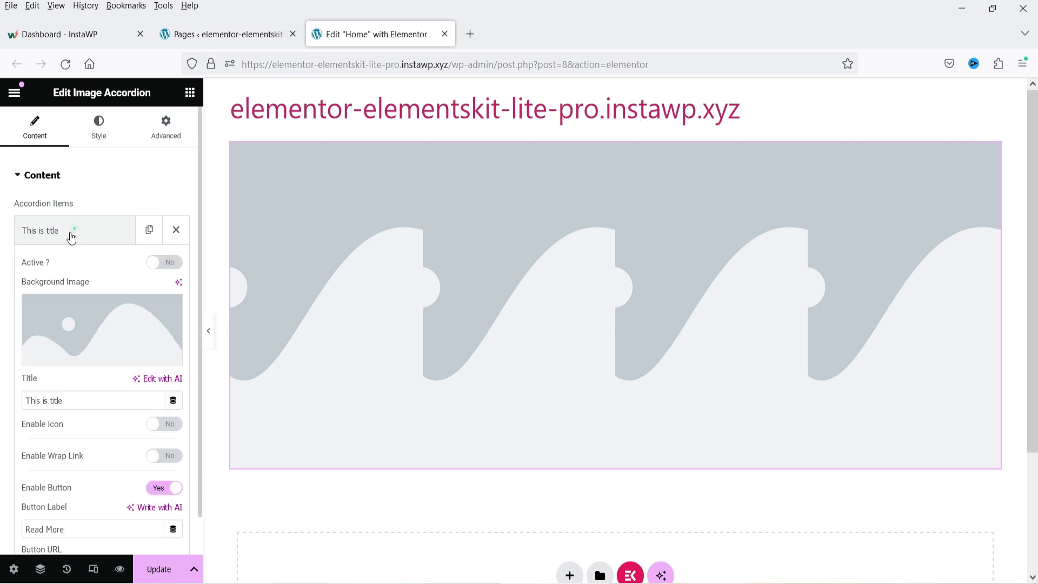
{"action": "left_click", "coordinate": [37, 328]}
{"action": "left_click", "coordinate": [256, 257]}
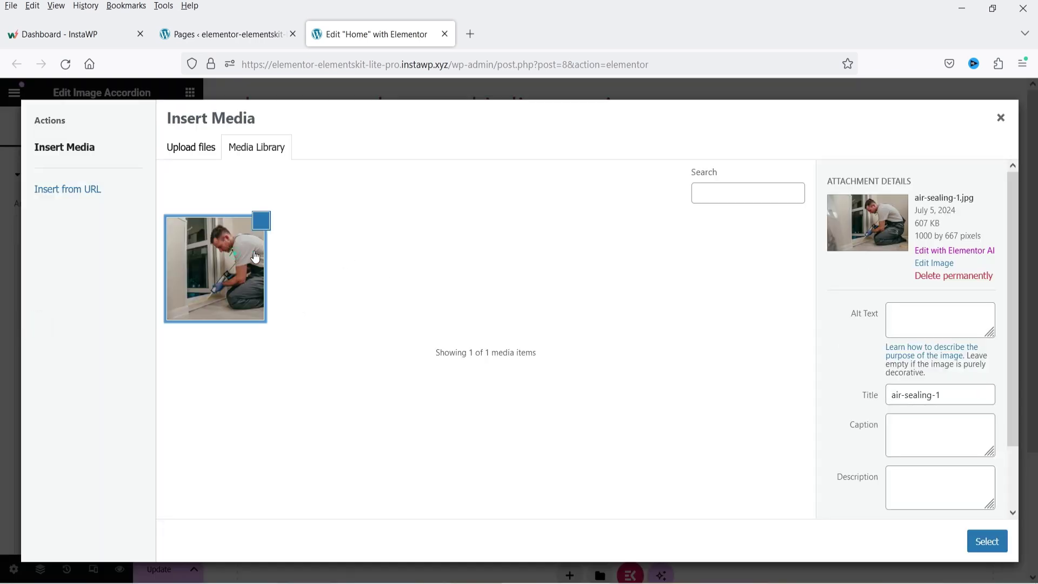
{"action": "left_click", "coordinate": [984, 541]}
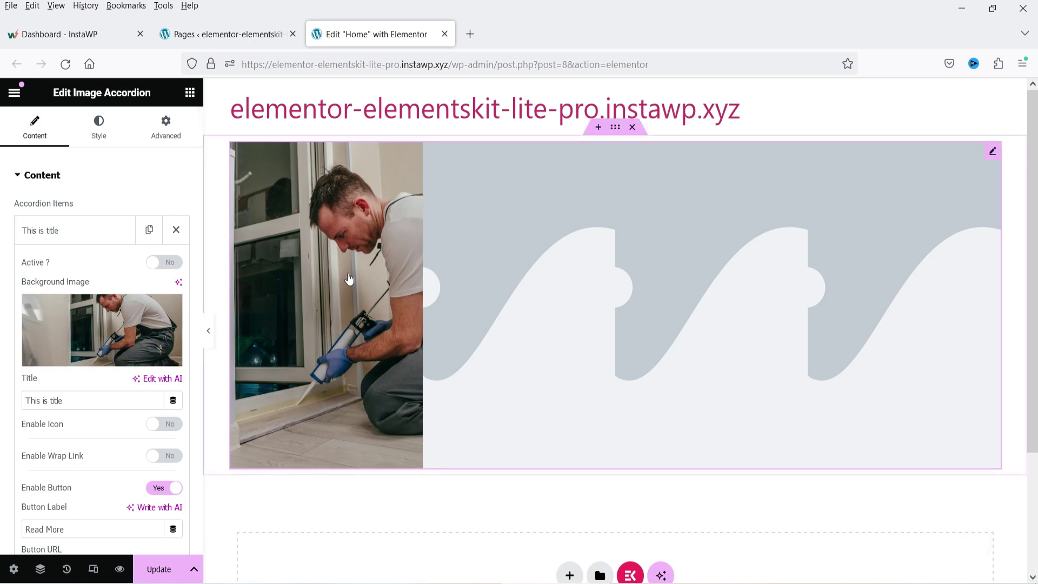
{"action": "left_click", "coordinate": [41, 230]}
- Start uploading a background for item two, browsing to the projects/foam-company folder
{"action": "left_click", "coordinate": [49, 268]}
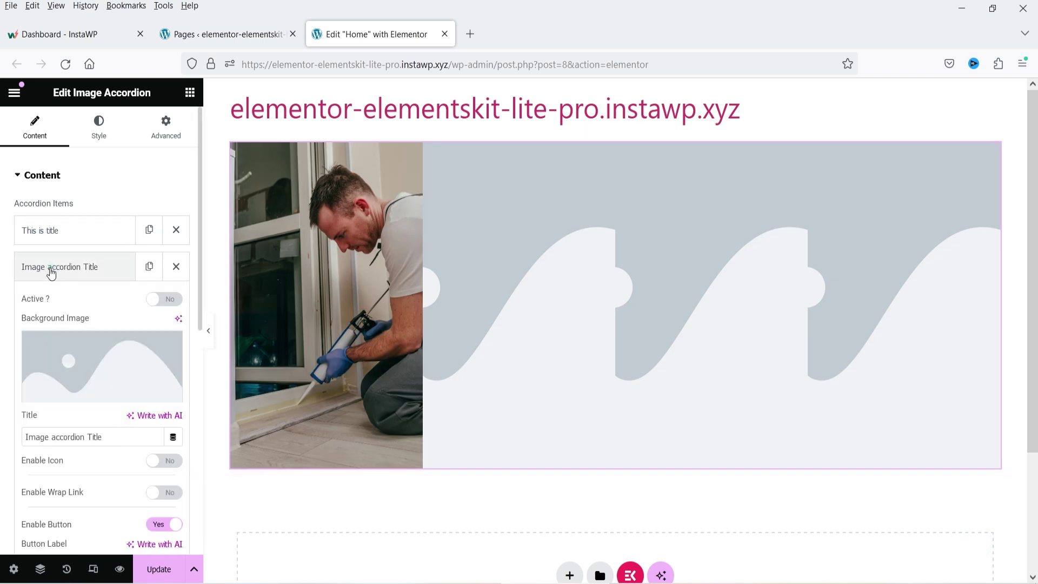
{"action": "left_click", "coordinate": [89, 352]}
{"action": "left_click", "coordinate": [191, 149]}
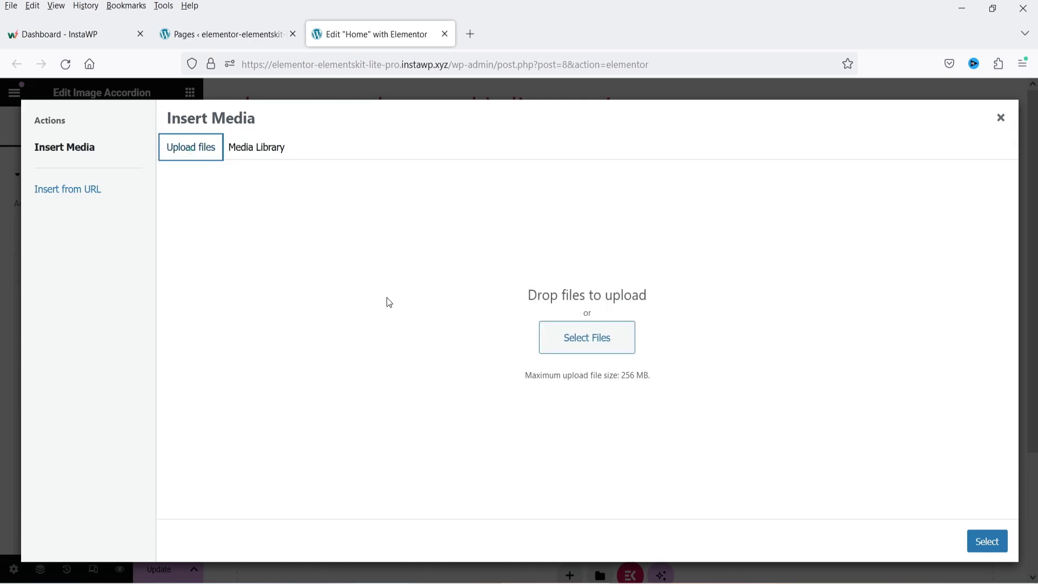
{"action": "left_click", "coordinate": [559, 341]}
{"action": "double_click", "coordinate": [157, 113]}
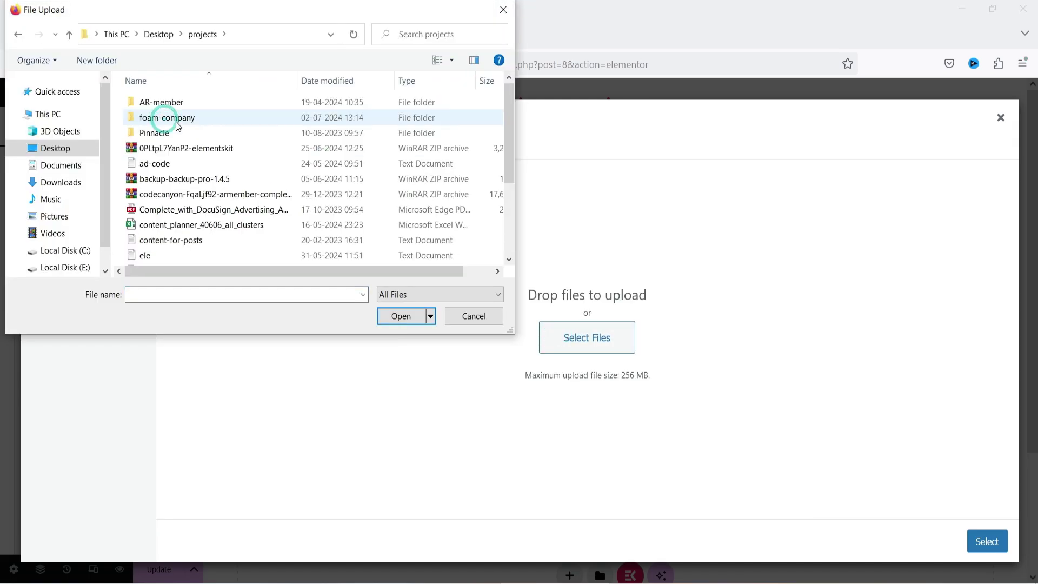
{"action": "double_click", "coordinate": [252, 121]}
{"action": "key", "text": "Escape"}
- Upload insulation photos and set foam-insulation-4.jpg as an accordion item's background
{"action": "left_click", "coordinate": [88, 384]}
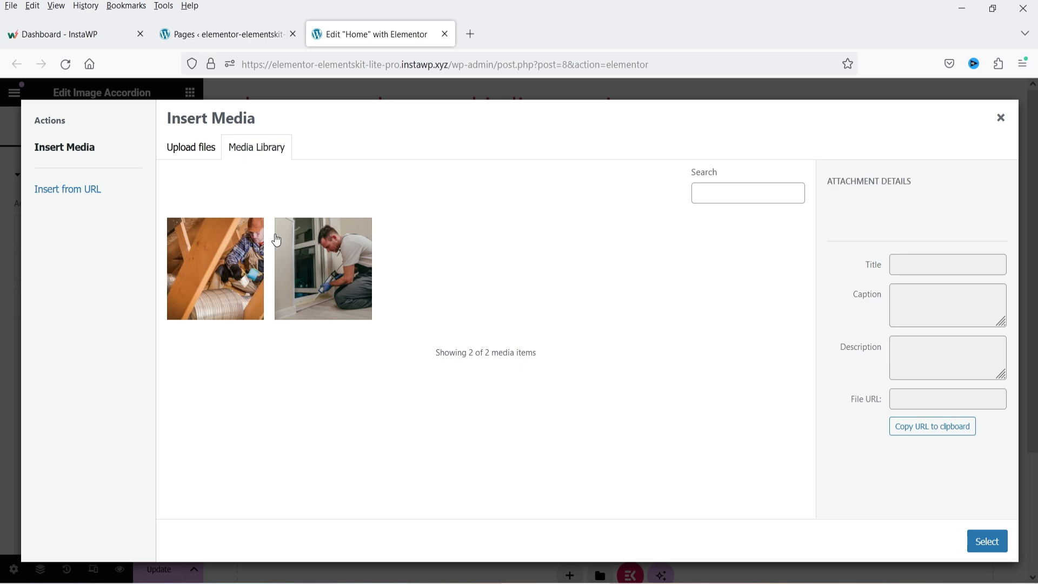
{"action": "left_click", "coordinate": [189, 149]}
{"action": "left_click", "coordinate": [595, 338]}
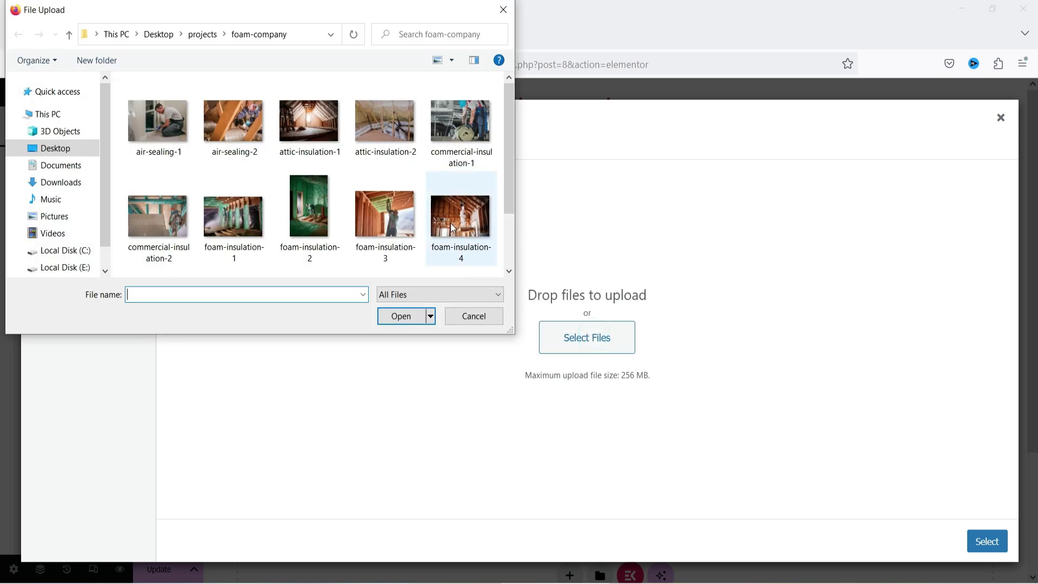
{"action": "double_click", "coordinate": [384, 120]}
{"action": "key", "text": "Escape"}
{"action": "left_click", "coordinate": [88, 382]}
{"action": "left_click", "coordinate": [189, 150]}
{"action": "left_click", "coordinate": [595, 338]}
{"action": "double_click", "coordinate": [384, 120]}
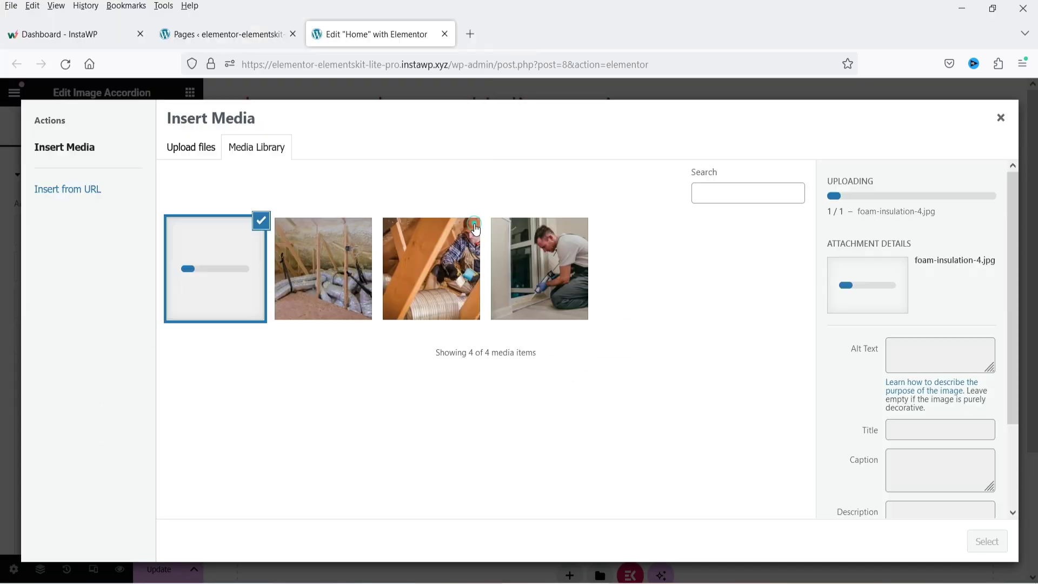
{"action": "left_click", "coordinate": [981, 540]}
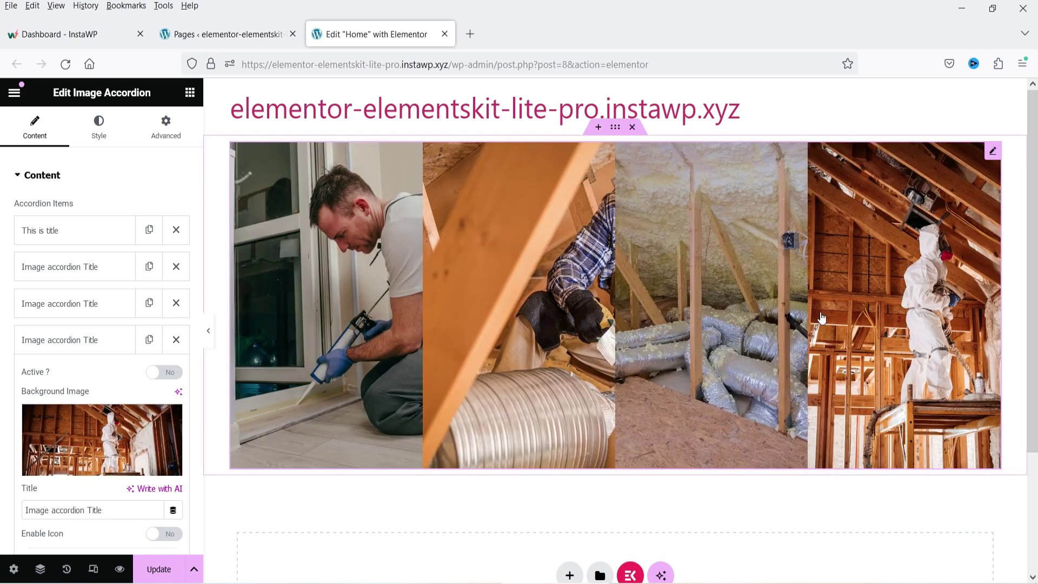
- Set the first accordion item's Active? to Yes and keep its Read More button enabled
{"action": "left_click", "coordinate": [110, 227]}
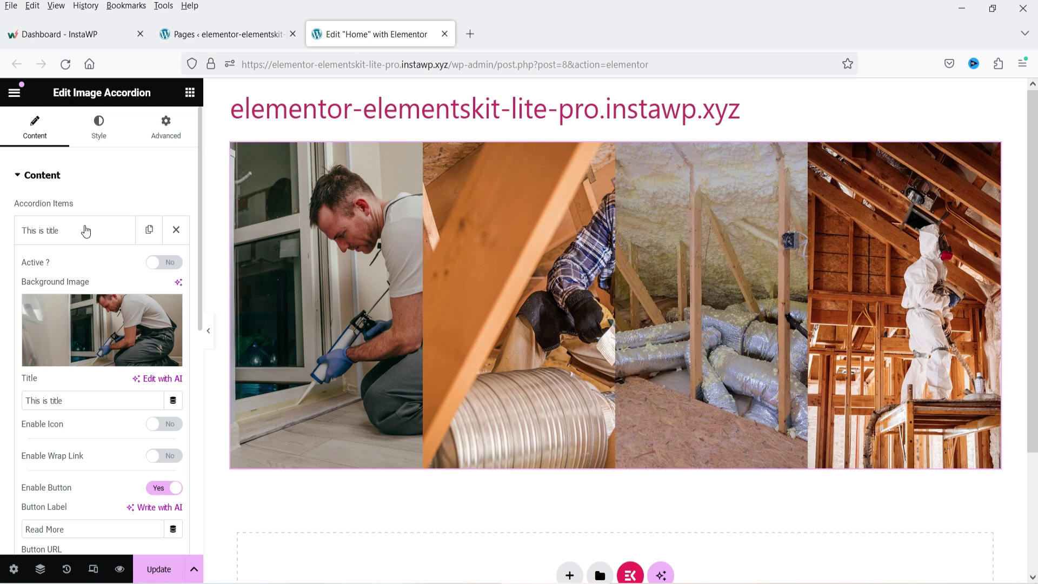
{"action": "left_click", "coordinate": [157, 266]}
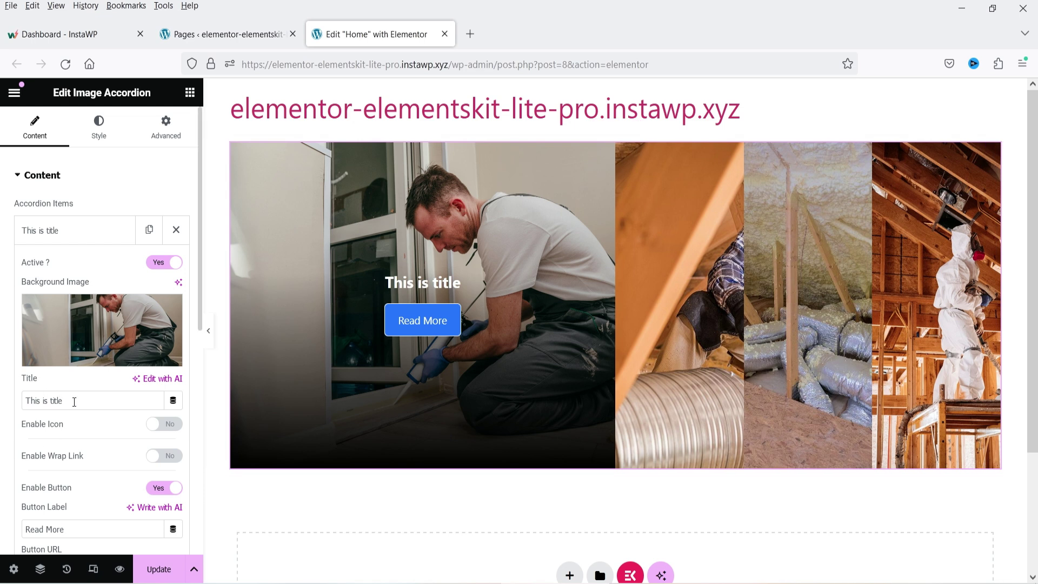
{"action": "left_click", "coordinate": [437, 336]}
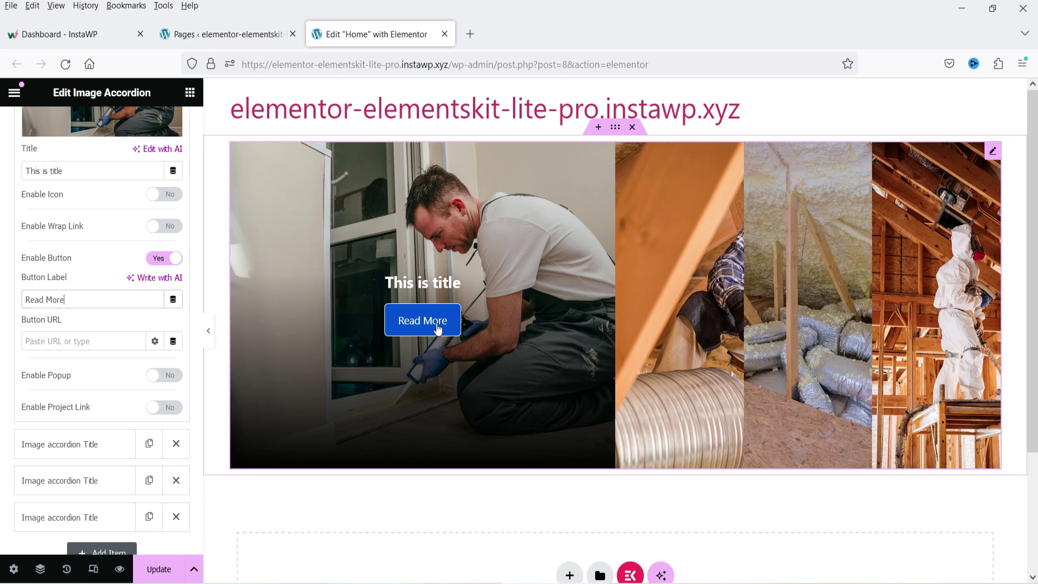
{"action": "left_click", "coordinate": [168, 259]}
{"action": "left_click", "coordinate": [169, 259]}
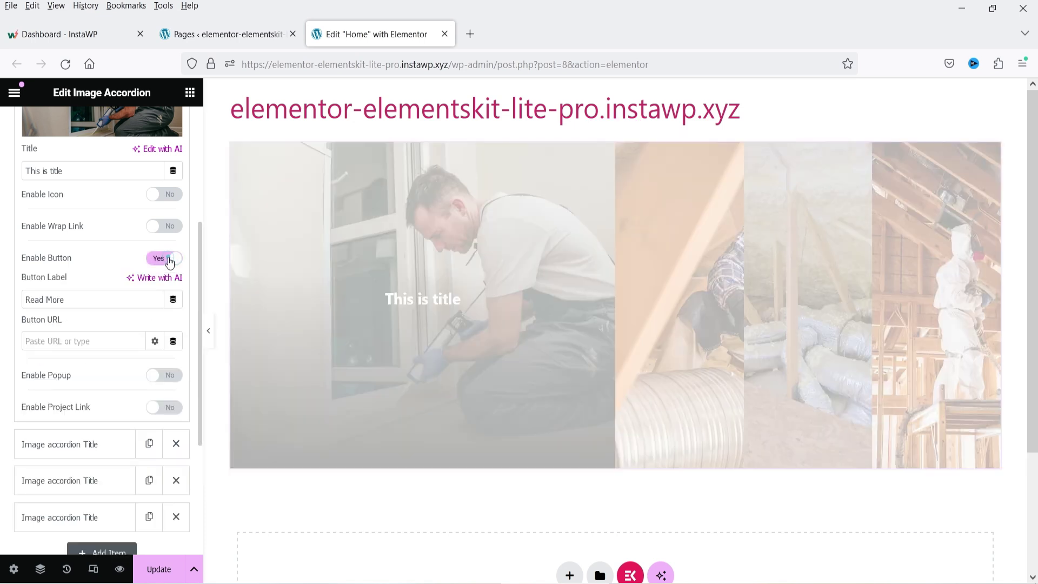
- Try Enable Popup on the first item, switch it back off, and collapse the item
{"action": "left_click", "coordinate": [173, 376]}
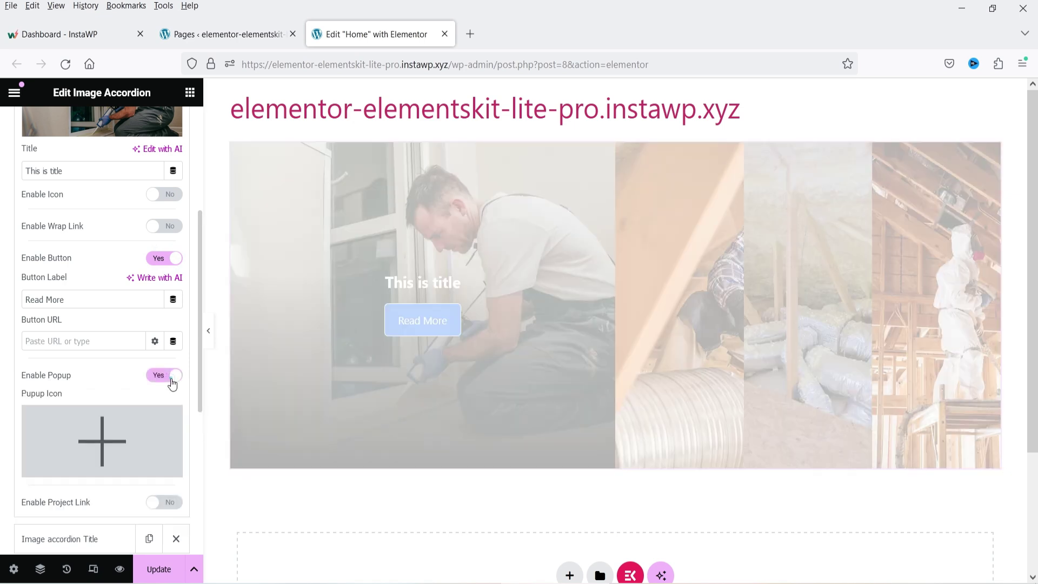
{"action": "scroll", "coordinate": [108, 368], "scroll_direction": "down", "scroll_amount": 3}
{"action": "mouse_move", "coordinate": [132, 297]}
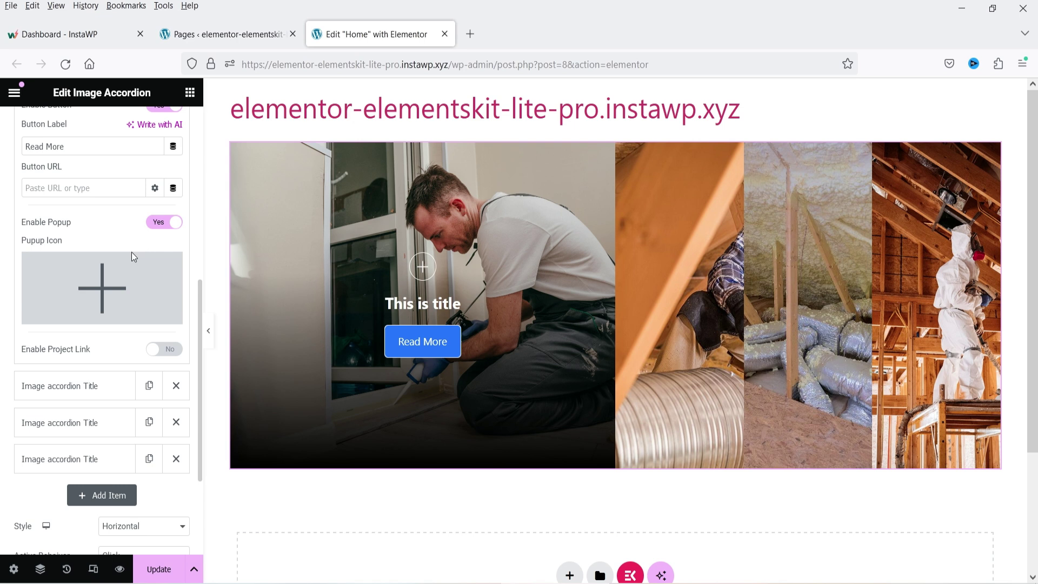
{"action": "scroll", "coordinate": [146, 198], "scroll_direction": "up", "scroll_amount": 3}
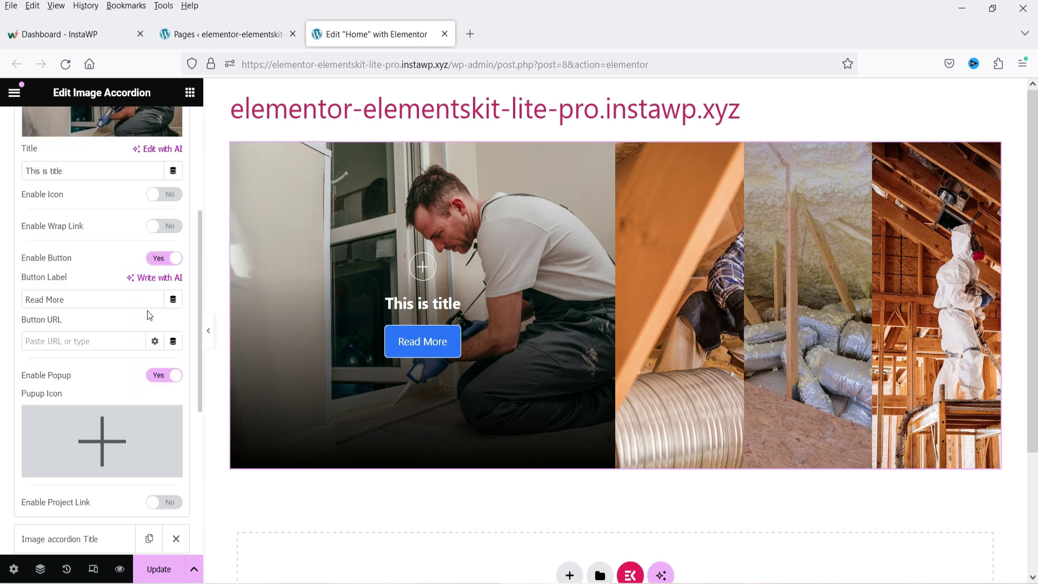
{"action": "left_click", "coordinate": [160, 380]}
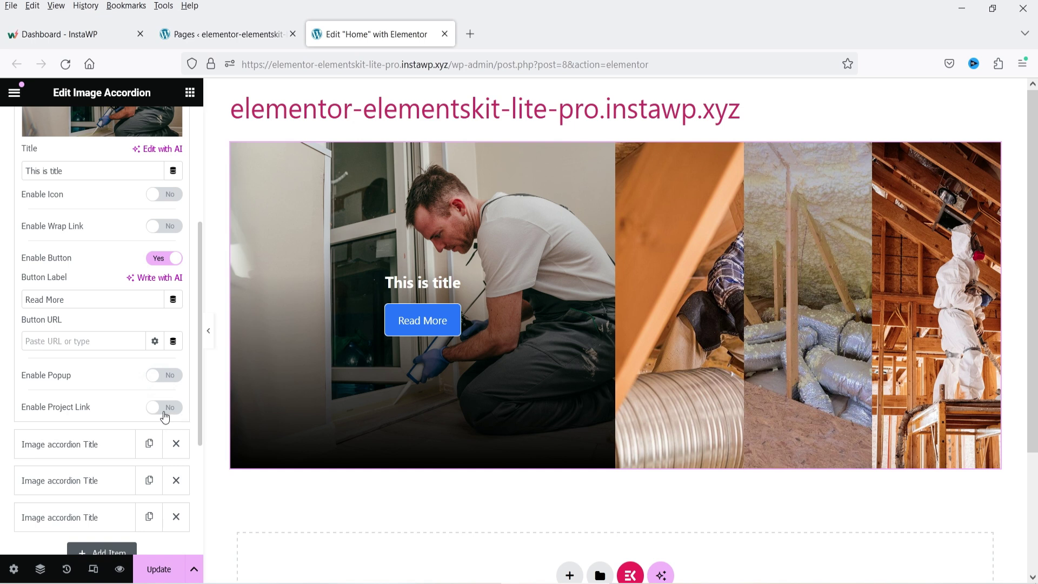
{"action": "scroll", "coordinate": [61, 210], "scroll_direction": "up", "scroll_amount": 3}
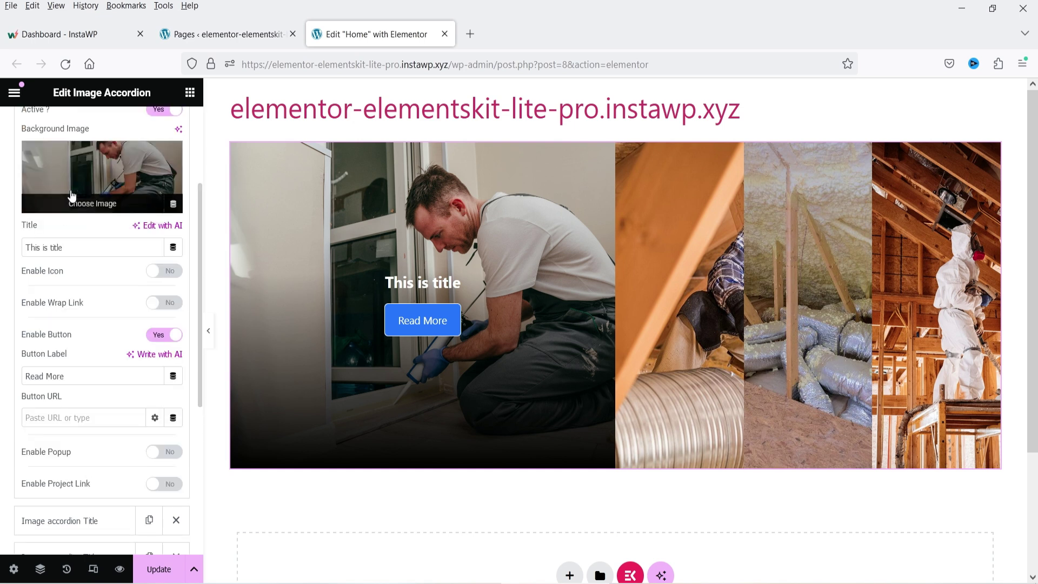
{"action": "left_click", "coordinate": [72, 150]}
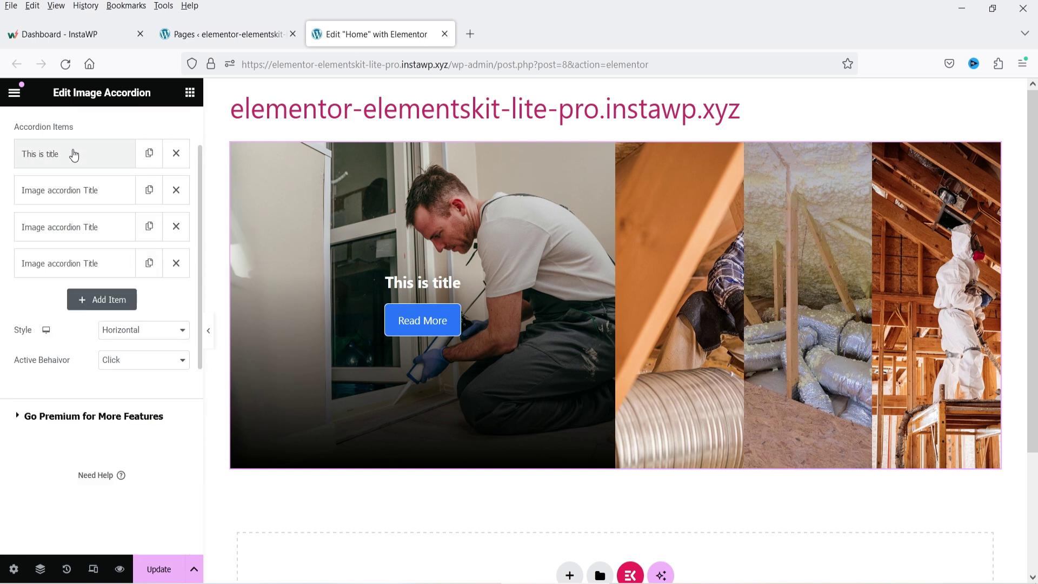
{"action": "left_click", "coordinate": [651, 293]}
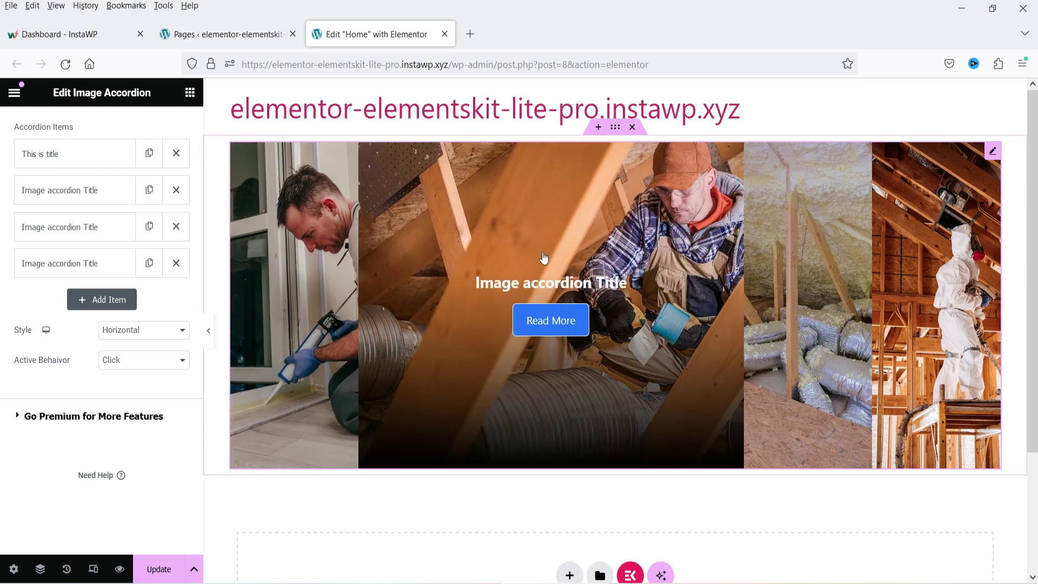
{"action": "left_click", "coordinate": [793, 292]}
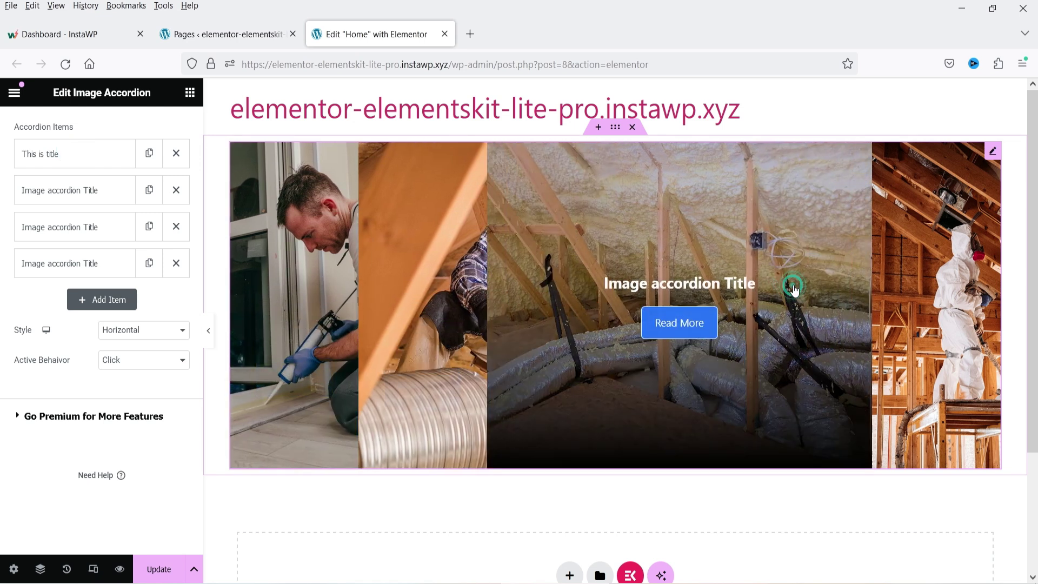
{"action": "left_click", "coordinate": [925, 249]}
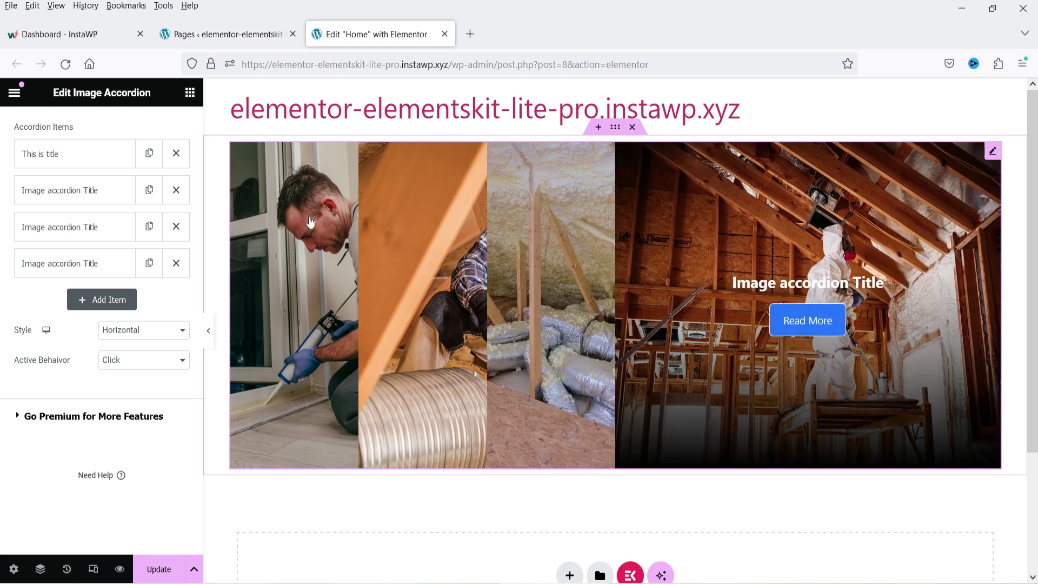
{"action": "left_click", "coordinate": [310, 222]}
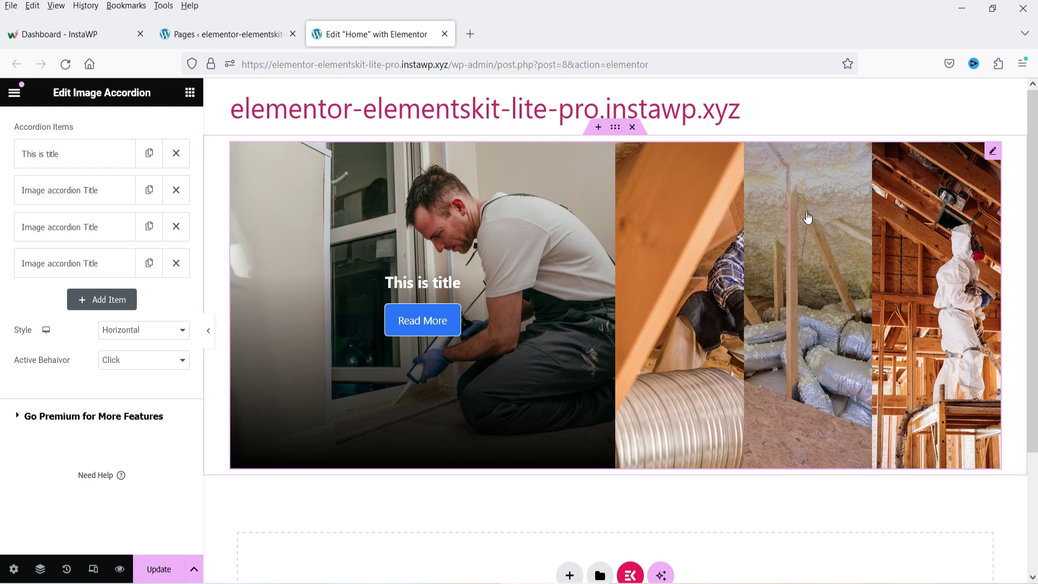
{"action": "right_click", "coordinate": [992, 150]}
- Delete the Image Accordion, then place and delete a Strategy and Planning Icon Box
{"action": "left_click", "coordinate": [927, 466]}
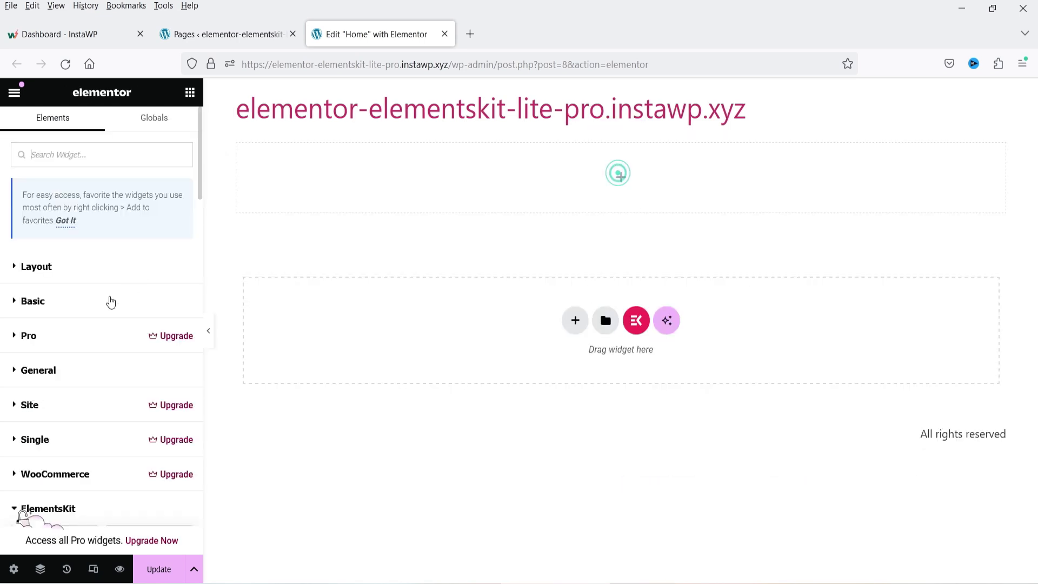
{"action": "scroll", "coordinate": [109, 296], "scroll_direction": "down", "scroll_amount": 6}
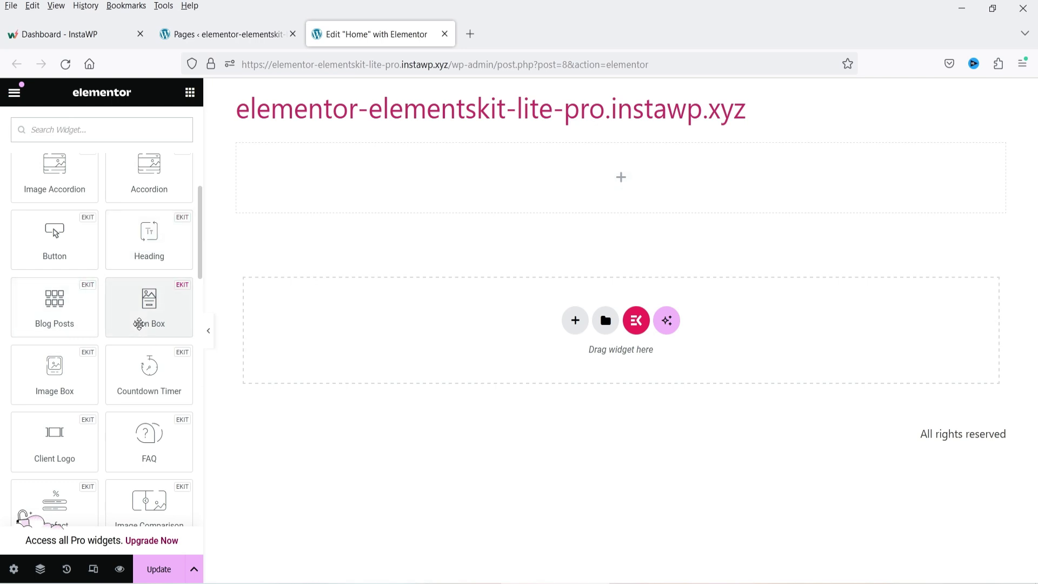
{"action": "left_click_drag", "start_coordinate": [152, 312], "coordinate": [620, 210]}
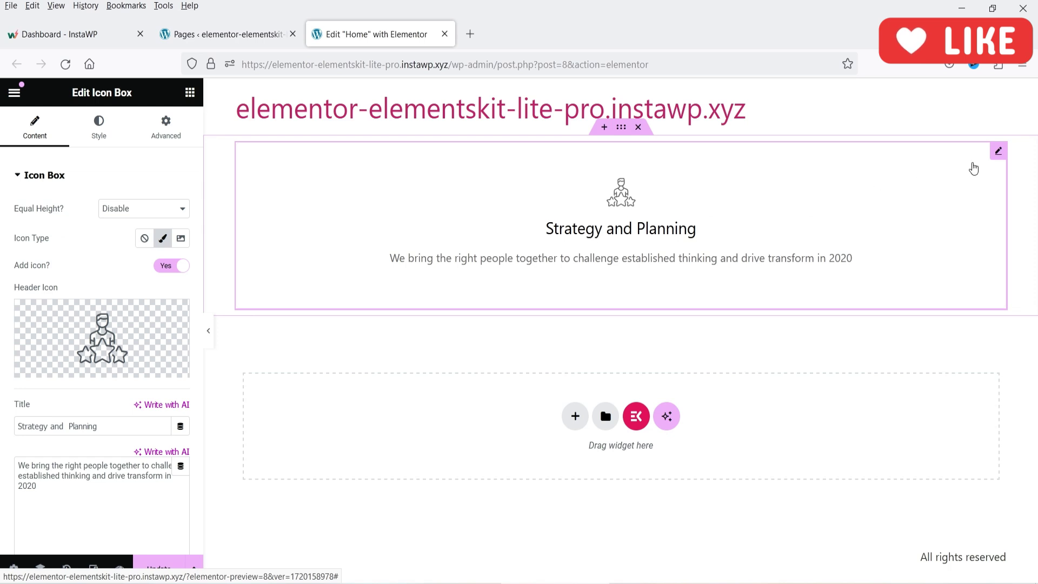
{"action": "right_click", "coordinate": [973, 168]}
{"action": "left_click", "coordinate": [891, 535]}
- Drop a trial Image Box into the top section, then remove that section
{"action": "scroll", "coordinate": [105, 370], "scroll_direction": "down", "scroll_amount": 5}
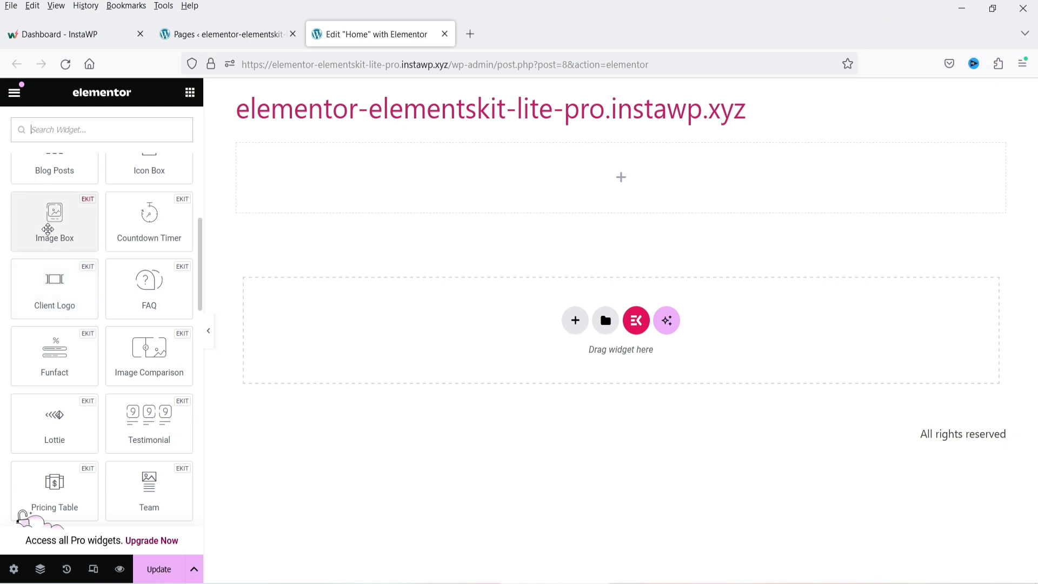
{"action": "left_click_drag", "start_coordinate": [48, 234], "coordinate": [594, 178]}
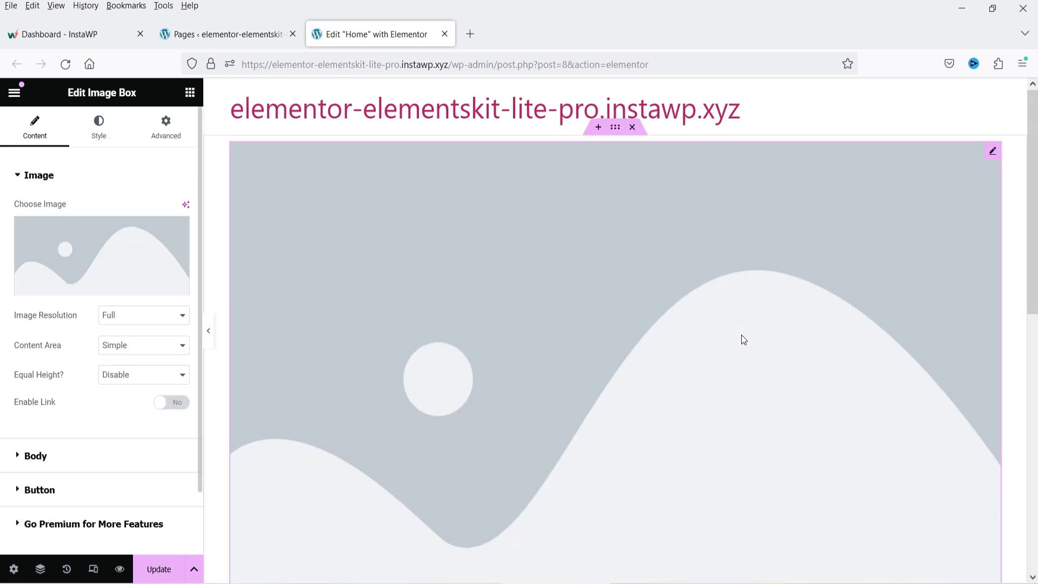
{"action": "scroll", "coordinate": [735, 325], "scroll_direction": "down", "scroll_amount": 5}
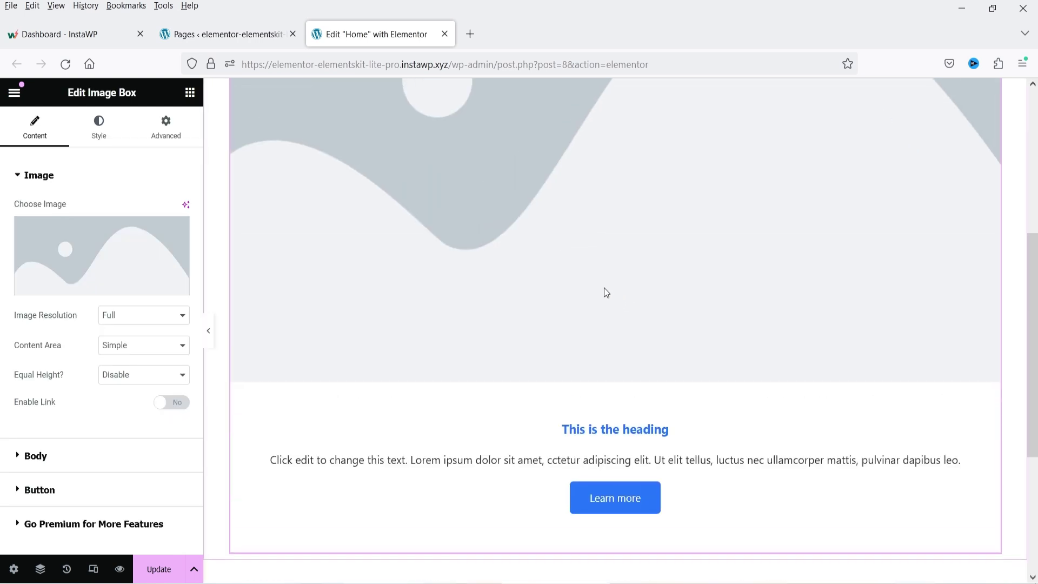
{"action": "scroll", "coordinate": [604, 292], "scroll_direction": "up", "scroll_amount": 5}
{"action": "left_click", "coordinate": [637, 128]}
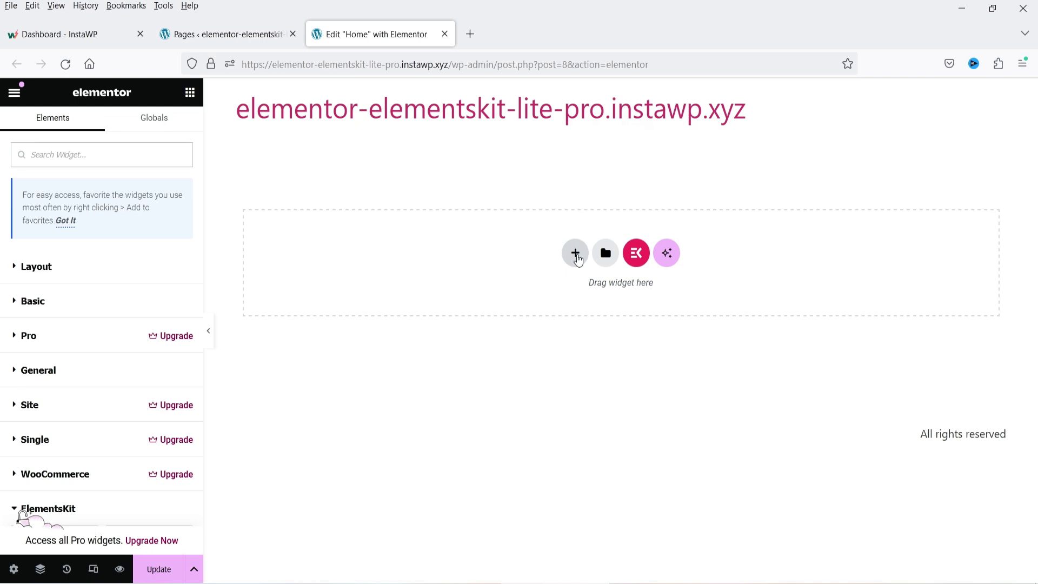
- Add a three-column Grid section and bring up widgets for its first column
{"action": "left_click", "coordinate": [576, 254]}
{"action": "left_click", "coordinate": [658, 291]}
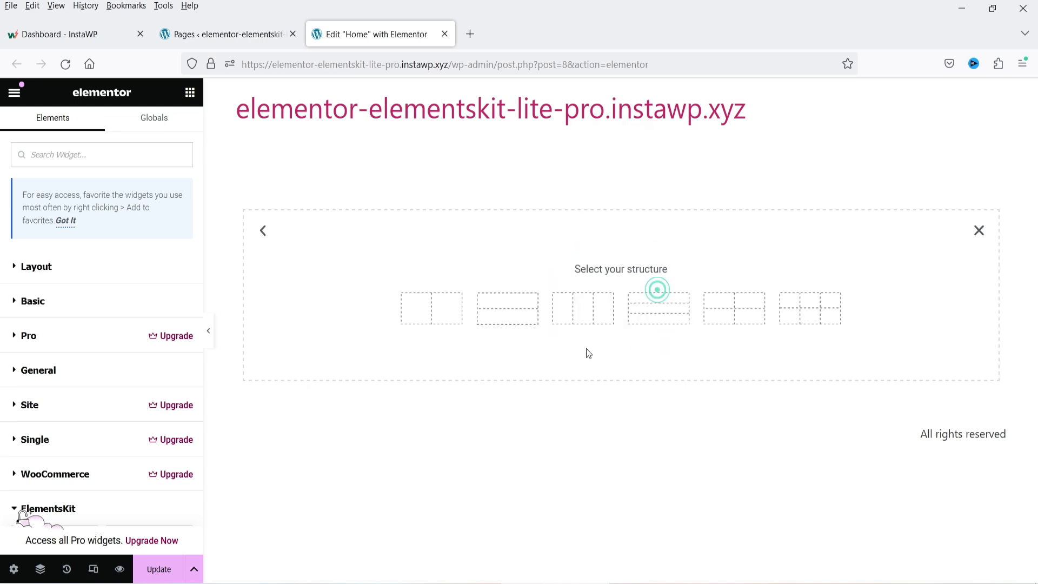
{"action": "left_click", "coordinate": [583, 308]}
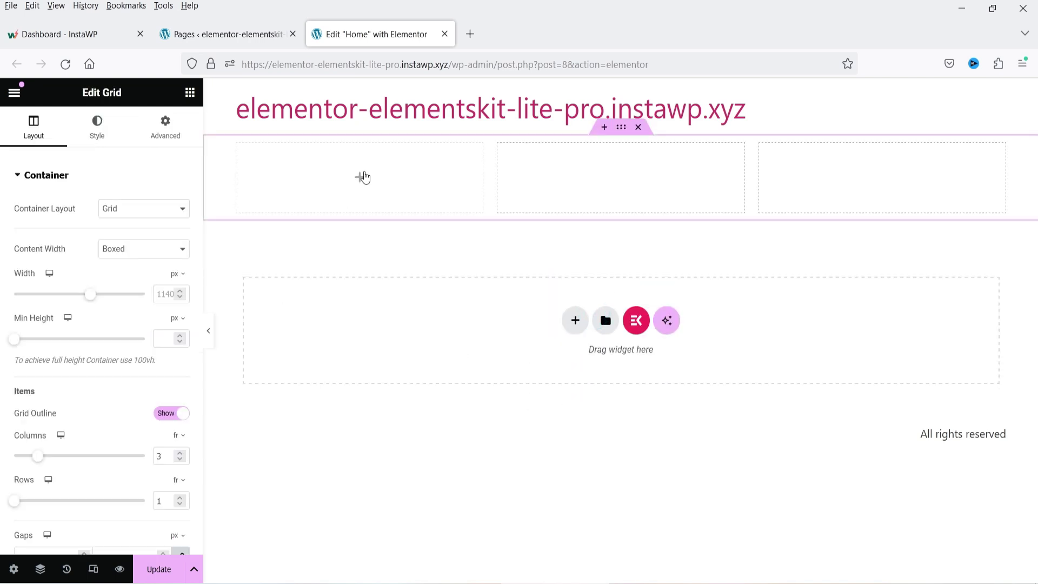
{"action": "left_click", "coordinate": [361, 174]}
{"action": "scroll", "coordinate": [83, 334], "scroll_direction": "down", "scroll_amount": 4}
{"action": "scroll", "coordinate": [83, 334], "scroll_direction": "down", "scroll_amount": 3}
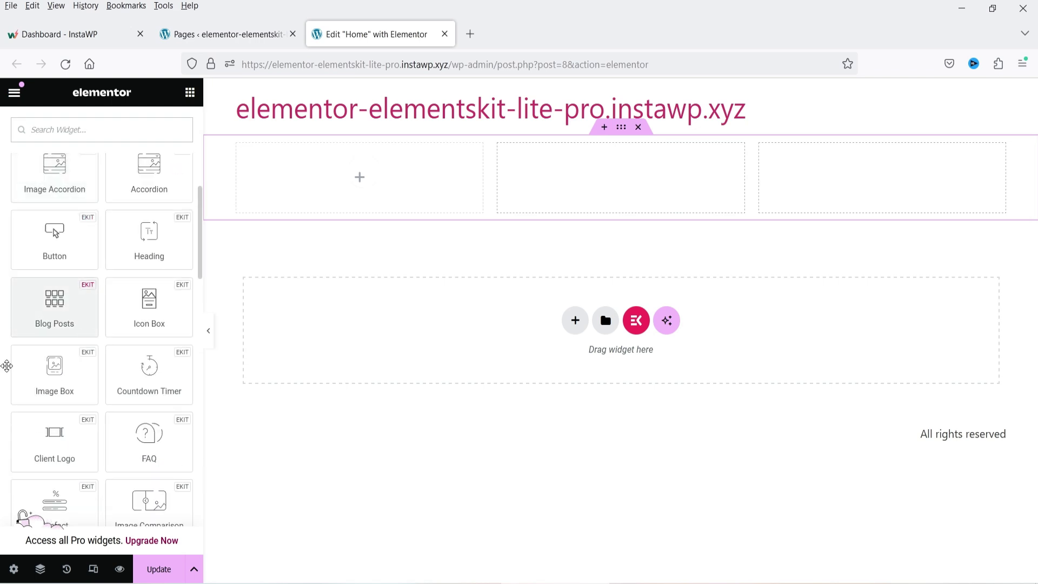
- Put an Image Box in column one using the first library photo
{"action": "left_click_drag", "start_coordinate": [54, 381], "coordinate": [348, 198]}
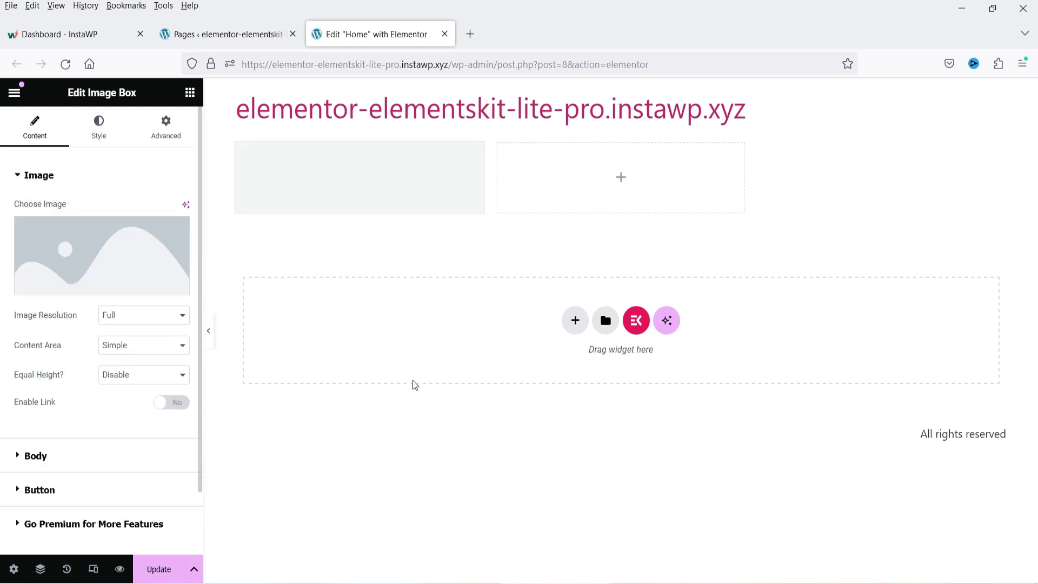
{"action": "left_click", "coordinate": [121, 252]}
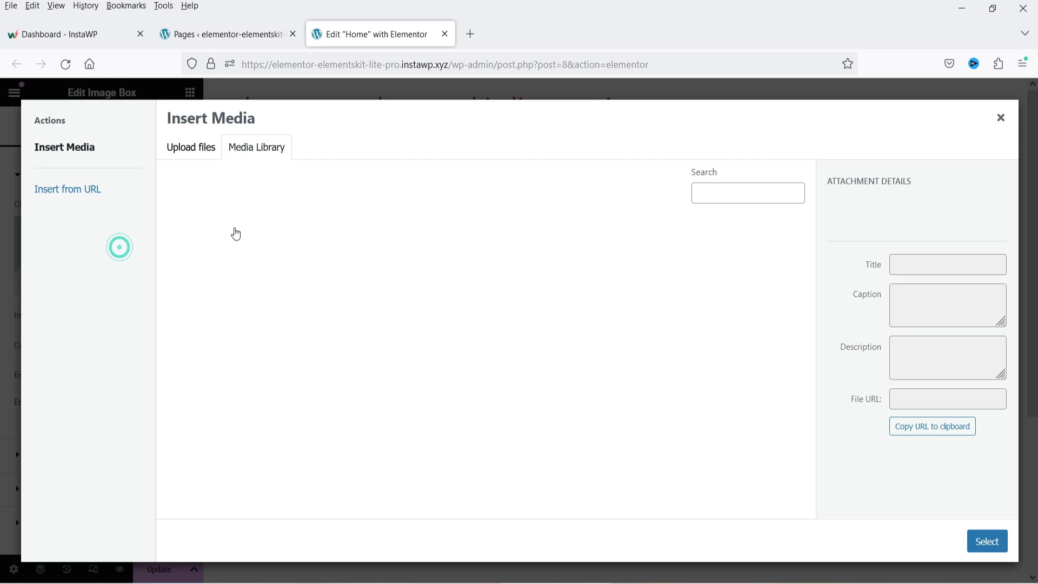
{"action": "left_click", "coordinate": [227, 254]}
{"action": "left_click", "coordinate": [981, 551]}
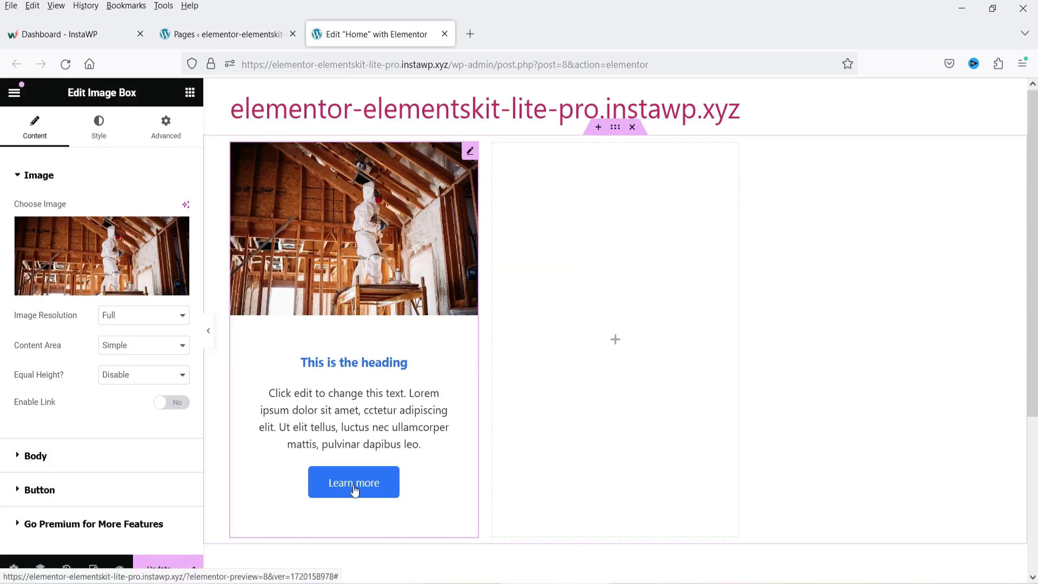
{"action": "left_click", "coordinate": [191, 93]}
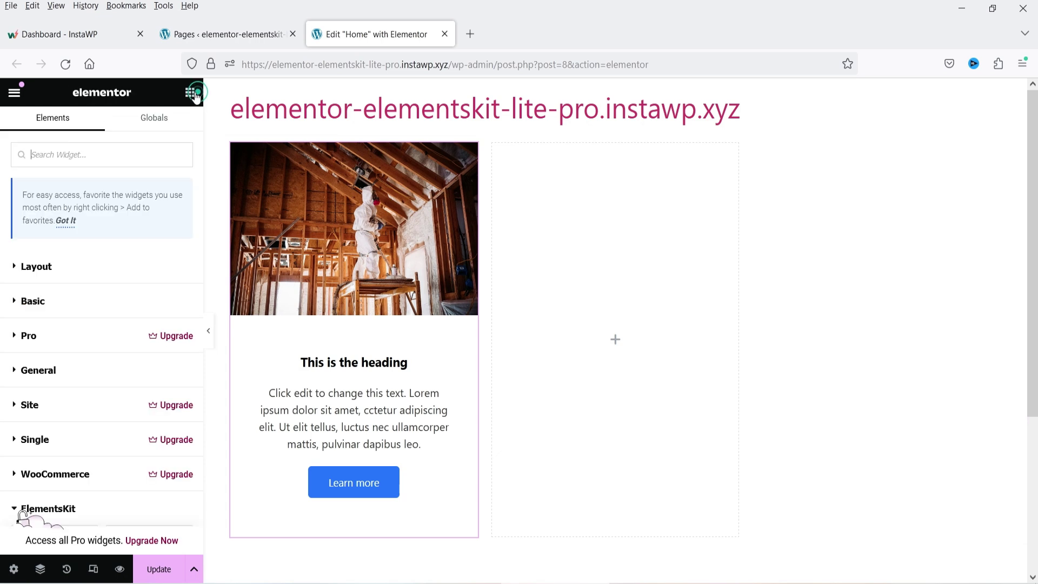
{"action": "scroll", "coordinate": [79, 349], "scroll_direction": "down", "scroll_amount": 6}
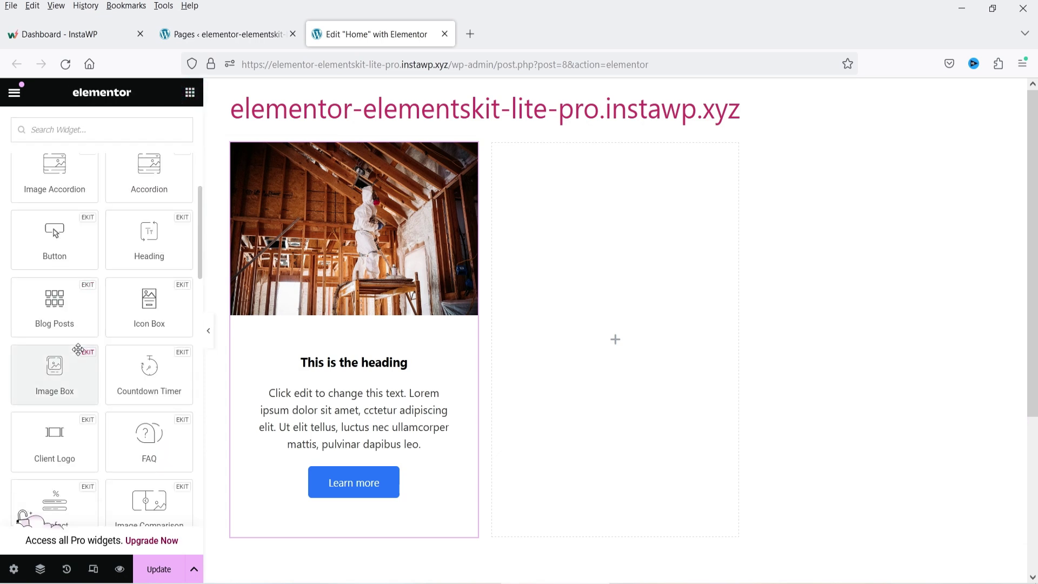
- Try a Countdown Timer with the second preset in the grid's second column, then delete it
{"action": "left_click_drag", "start_coordinate": [149, 376], "coordinate": [698, 399]}
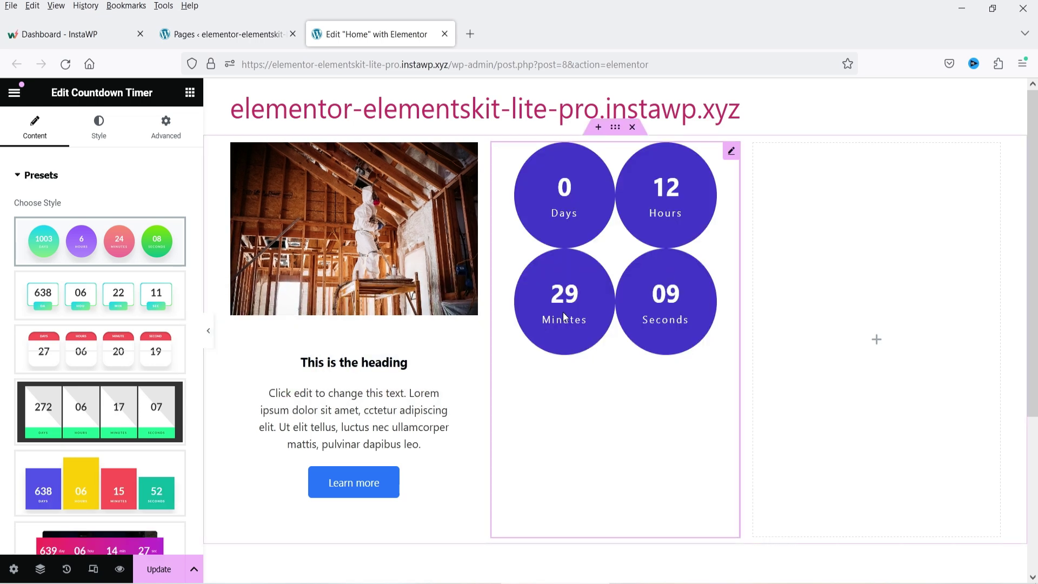
{"action": "left_click", "coordinate": [63, 300]}
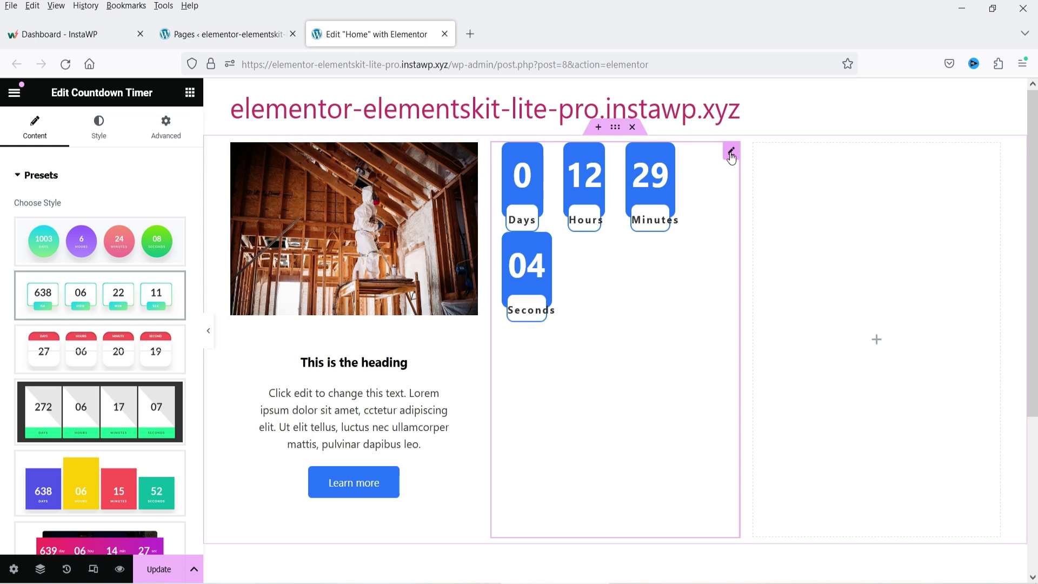
{"action": "right_click", "coordinate": [730, 156]}
{"action": "left_click", "coordinate": [766, 469]}
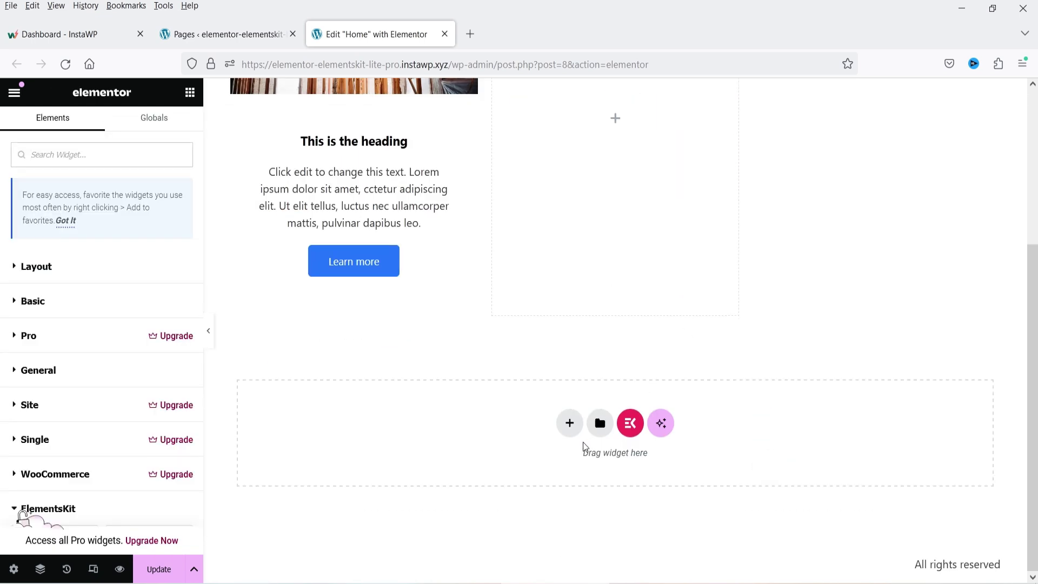
- Add a Flexbox container below with a Countdown Timer, ending on the coloured-blocks preset
{"action": "left_click", "coordinate": [569, 422]}
{"action": "left_click", "coordinate": [591, 480]}
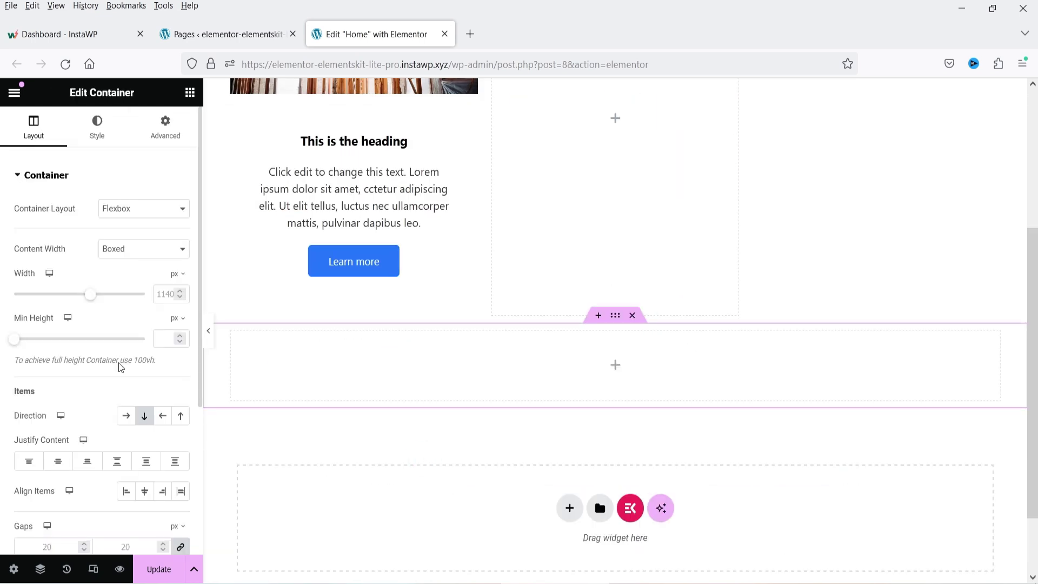
{"action": "left_click_drag", "start_coordinate": [148, 447], "coordinate": [603, 463]}
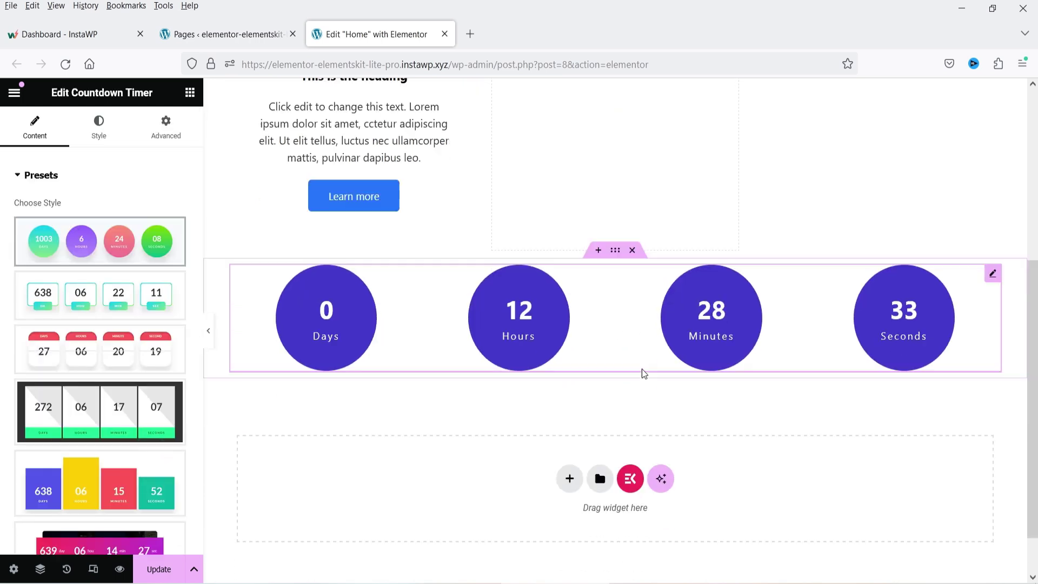
{"action": "left_click", "coordinate": [117, 418]}
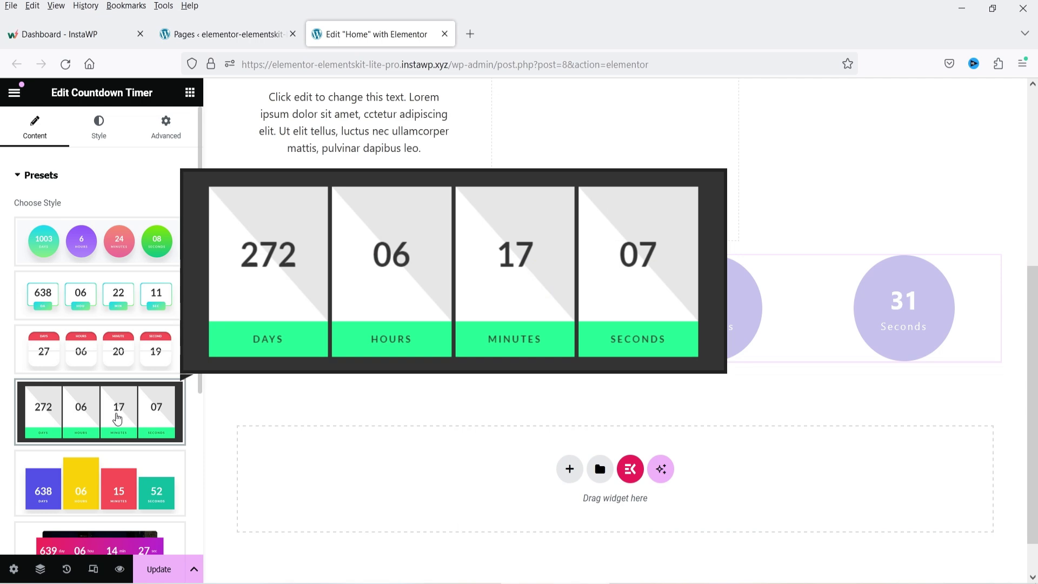
{"action": "scroll", "coordinate": [937, 387], "scroll_direction": "down", "scroll_amount": 3}
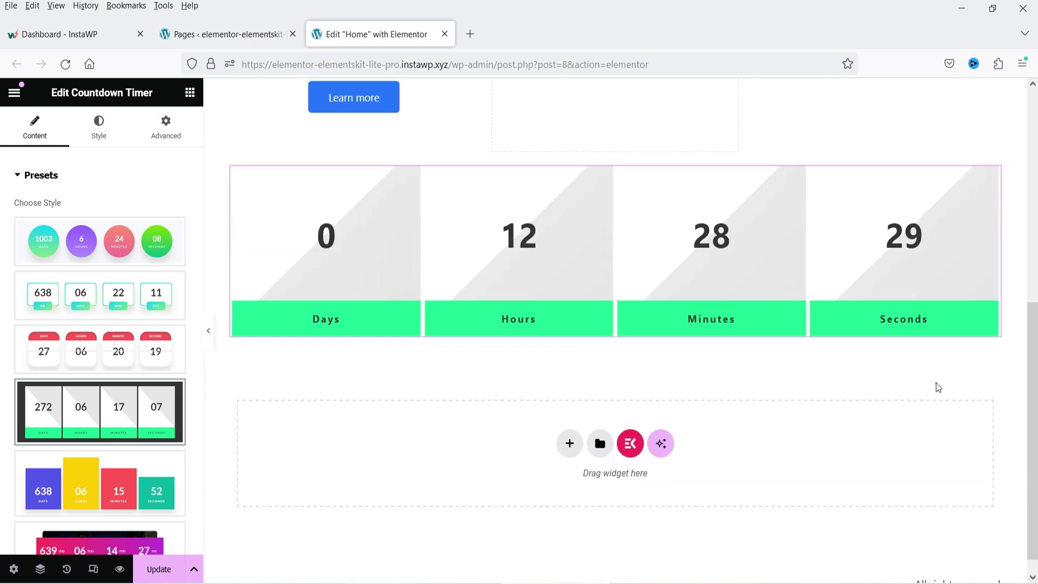
{"action": "scroll", "coordinate": [100, 330], "scroll_direction": "down", "scroll_amount": 3}
{"action": "left_click", "coordinate": [100, 330]}
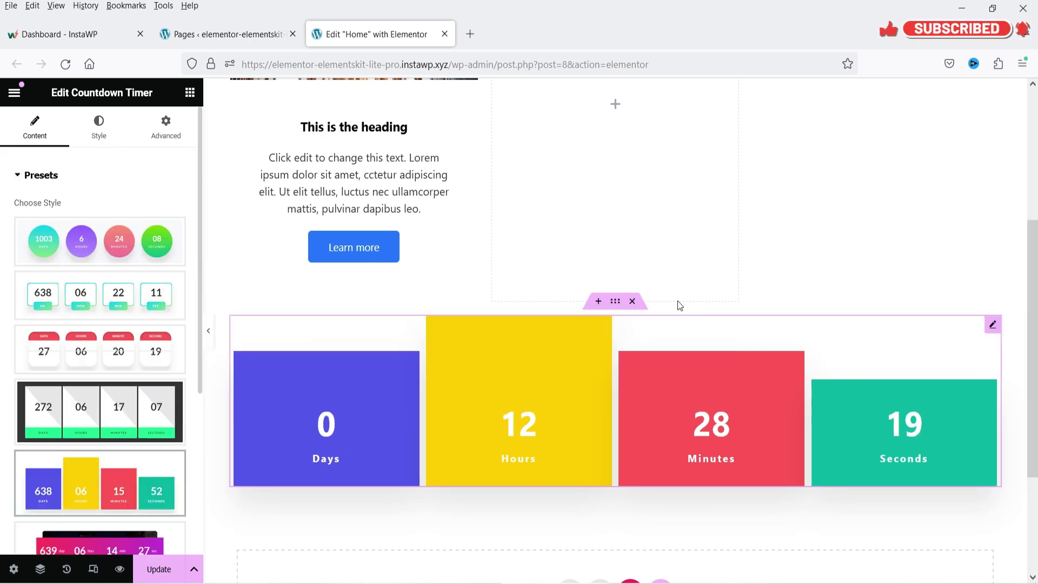
{"action": "left_click", "coordinate": [22, 177]}
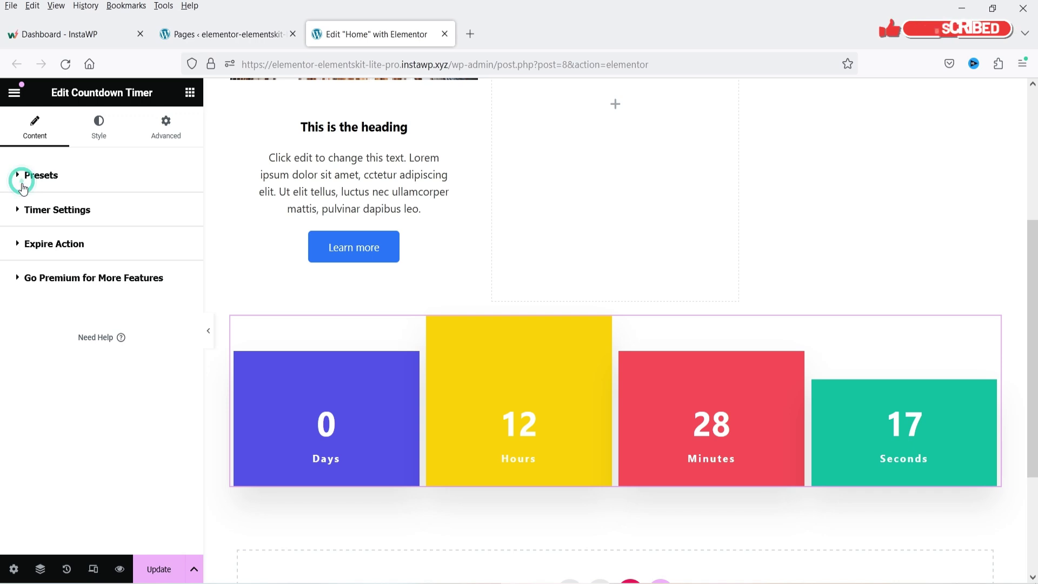
{"action": "left_click", "coordinate": [36, 214]}
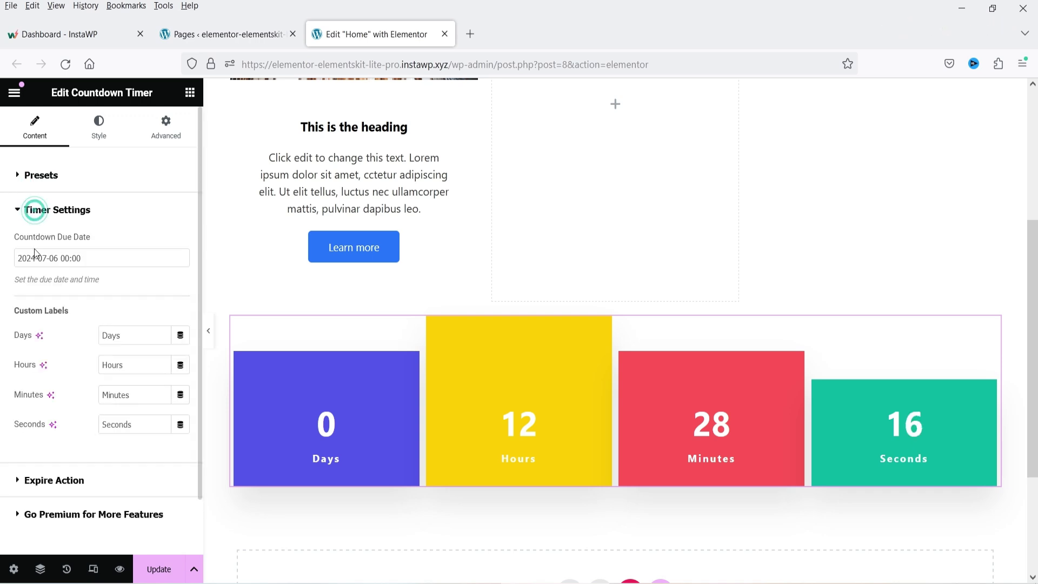
{"action": "left_click", "coordinate": [62, 265]}
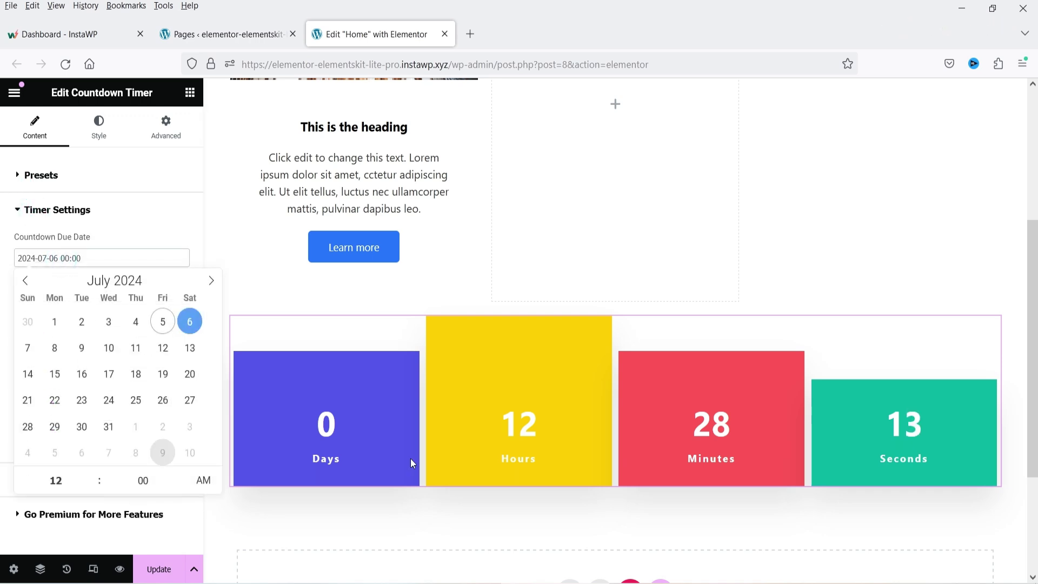
{"action": "key", "text": "Escape"}
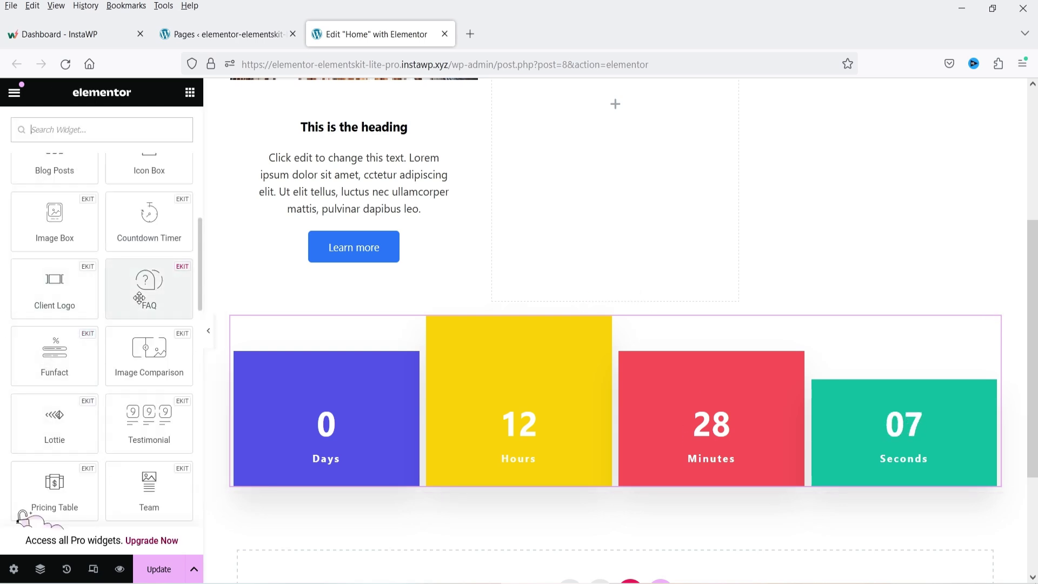
- Expand and collapse the three FAQ items, including the support and license renewal questions
{"action": "scroll", "coordinate": [745, 268], "scroll_direction": "down", "scroll_amount": 3}
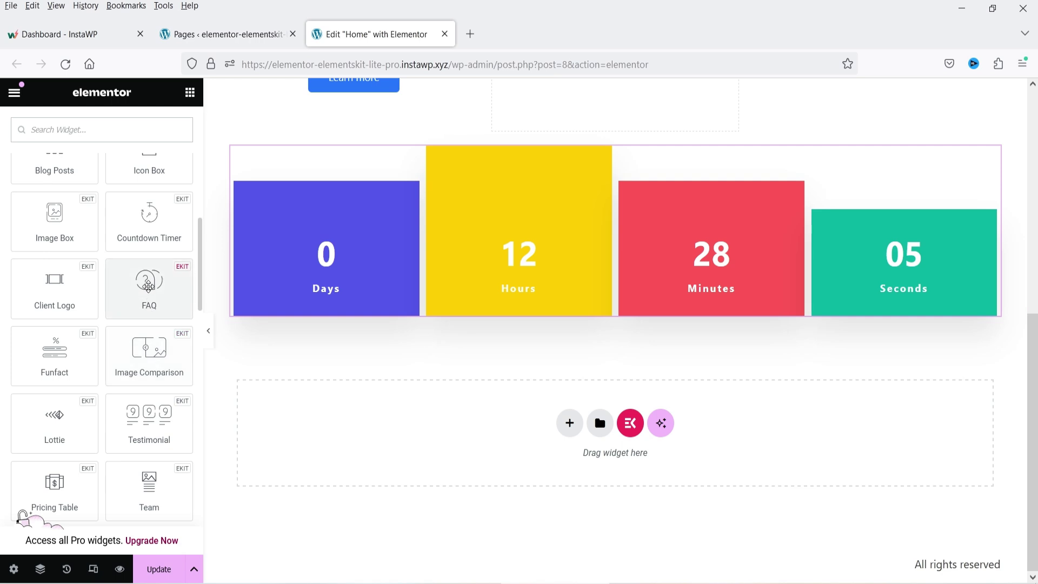
{"action": "left_click_drag", "start_coordinate": [147, 285], "coordinate": [649, 303]}
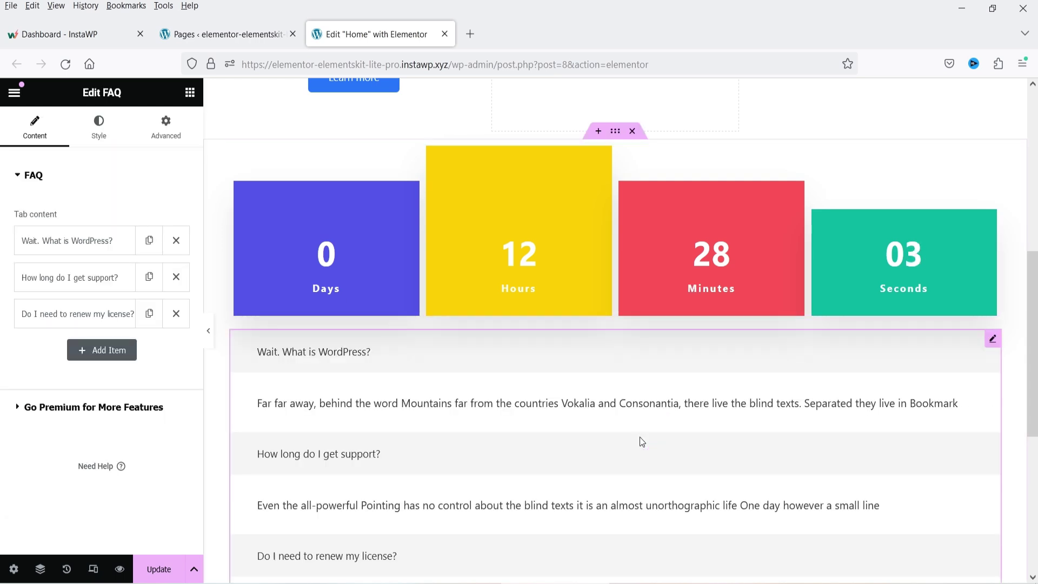
{"action": "left_click", "coordinate": [87, 240]}
{"action": "left_click", "coordinate": [86, 241]}
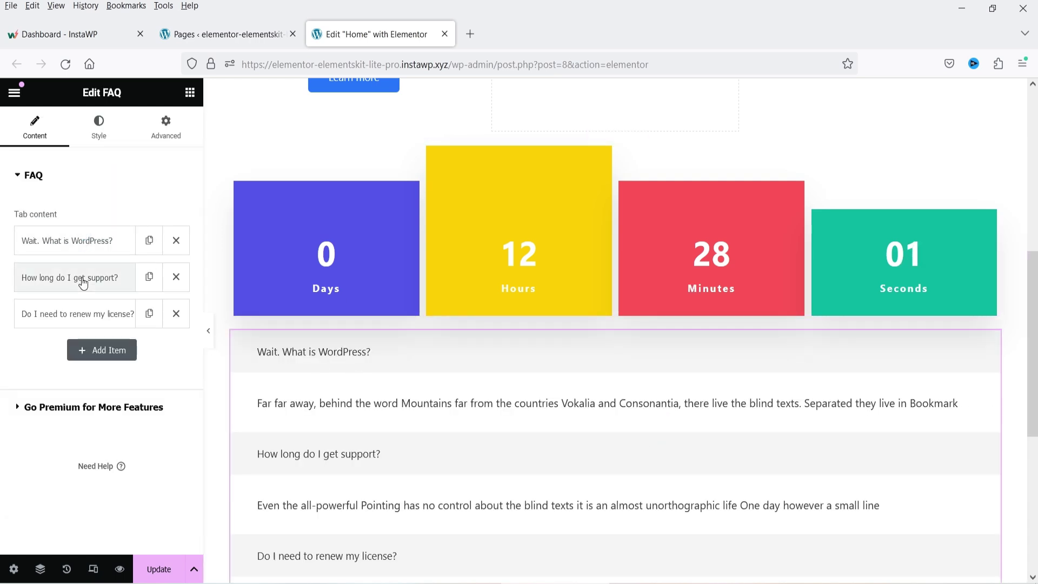
{"action": "left_click", "coordinate": [82, 280]}
{"action": "left_click", "coordinate": [82, 280]}
{"action": "left_click", "coordinate": [79, 312]}
{"action": "left_click", "coordinate": [79, 312]}
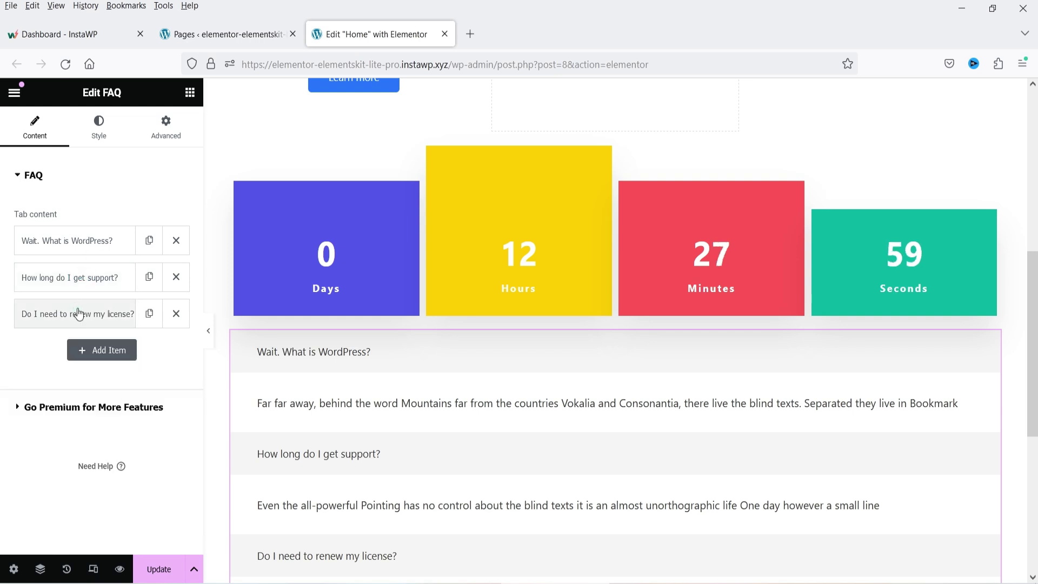
{"action": "scroll", "coordinate": [593, 393], "scroll_direction": "down", "scroll_amount": 4}
{"action": "scroll", "coordinate": [592, 392], "scroll_direction": "up", "scroll_amount": 1}
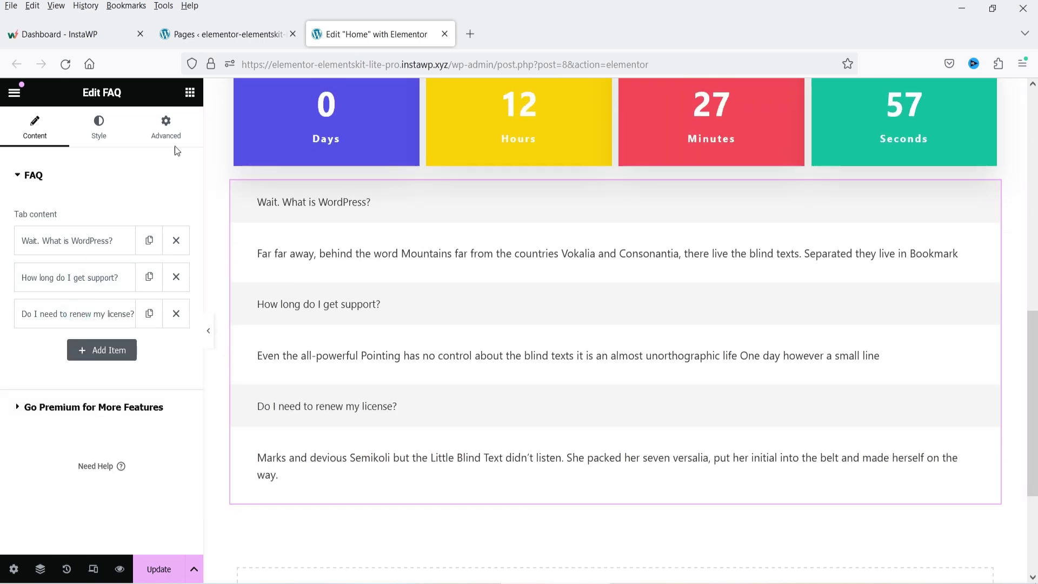
- Place a Funfact widget below the FAQ and insert the Amazon logo as its icon
{"action": "left_click", "coordinate": [190, 92]}
{"action": "scroll", "coordinate": [46, 276], "scroll_direction": "down", "scroll_amount": 10}
{"action": "left_click_drag", "start_coordinate": [48, 270], "coordinate": [469, 479]}
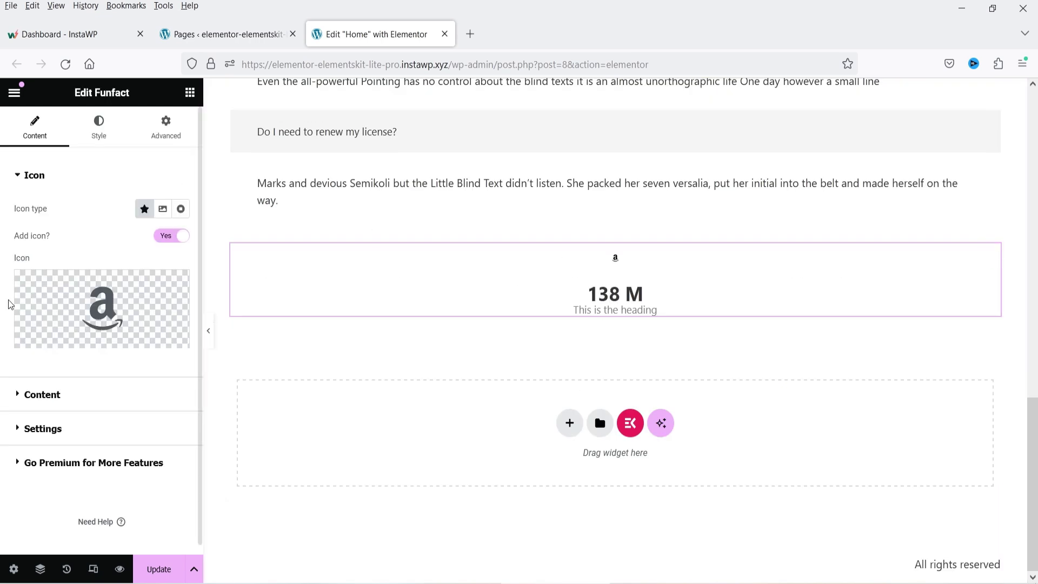
{"action": "left_click", "coordinate": [105, 302]}
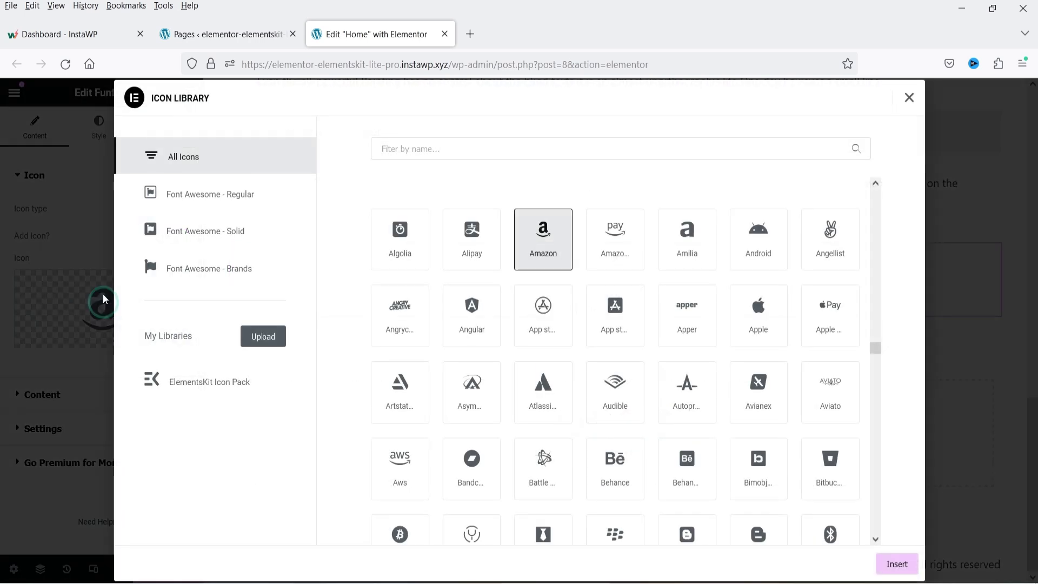
{"action": "left_click", "coordinate": [908, 102]}
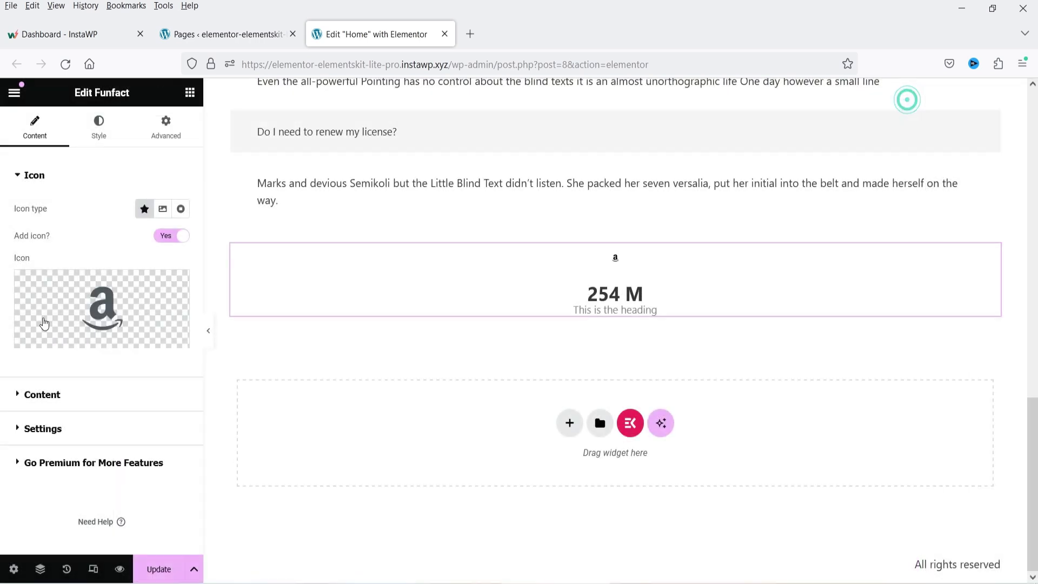
- Review the counter's number, animation and premium feature options
{"action": "left_click", "coordinate": [50, 395]}
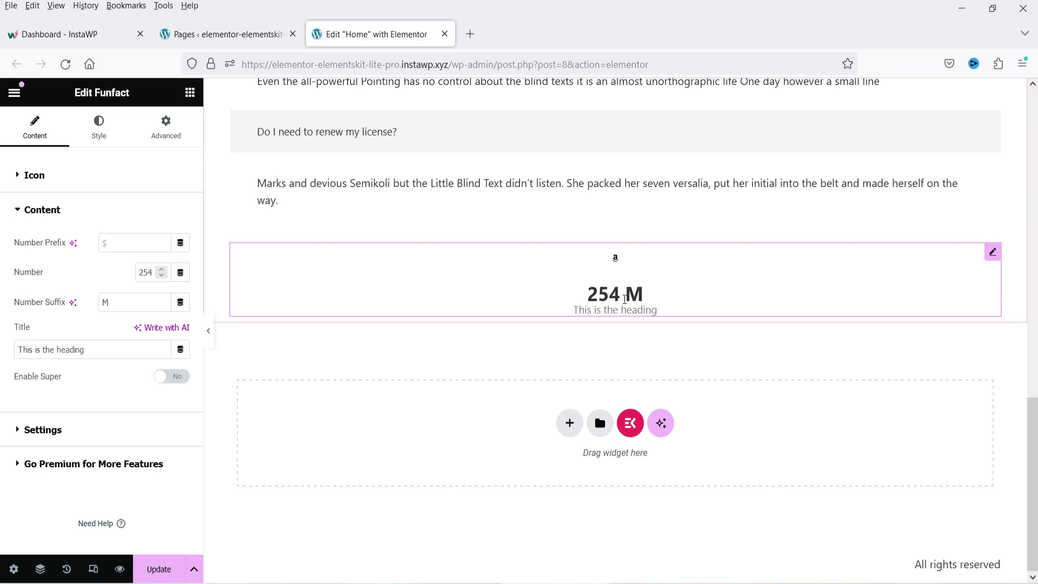
{"action": "left_click", "coordinate": [51, 430]}
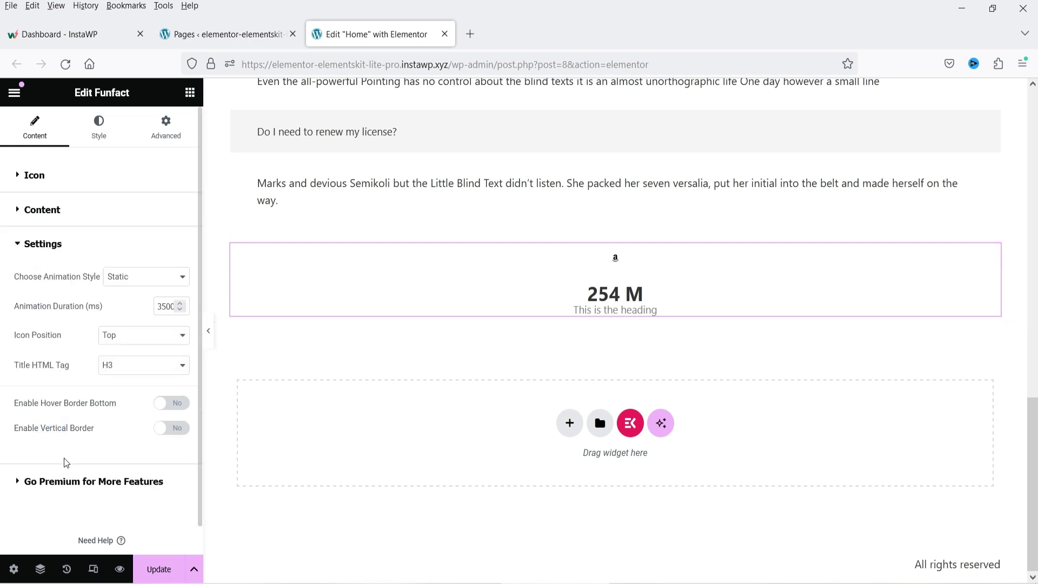
{"action": "left_click", "coordinate": [39, 486]}
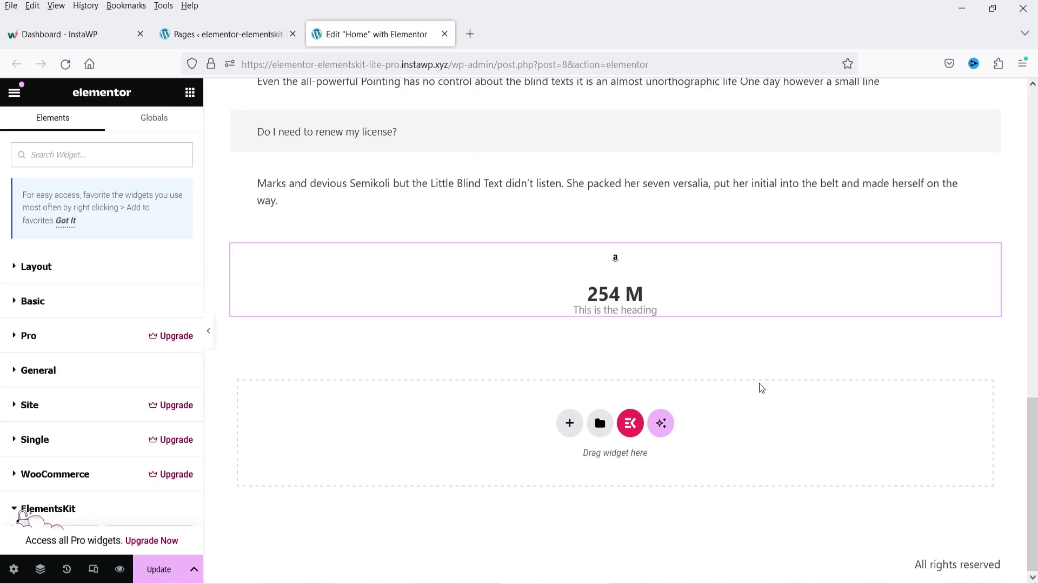
- Delete the Funfact counter and drop an Image Comparison widget below the FAQ
{"action": "right_click", "coordinate": [570, 294]}
{"action": "scroll", "coordinate": [54, 352], "scroll_direction": "down", "scroll_amount": 10}
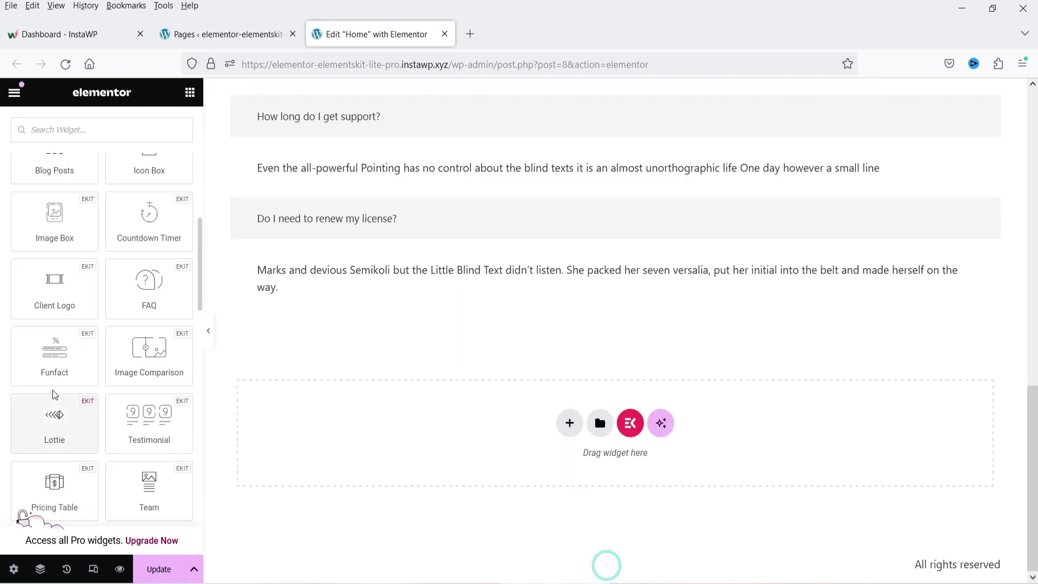
{"action": "left_click_drag", "start_coordinate": [132, 278], "coordinate": [537, 303]}
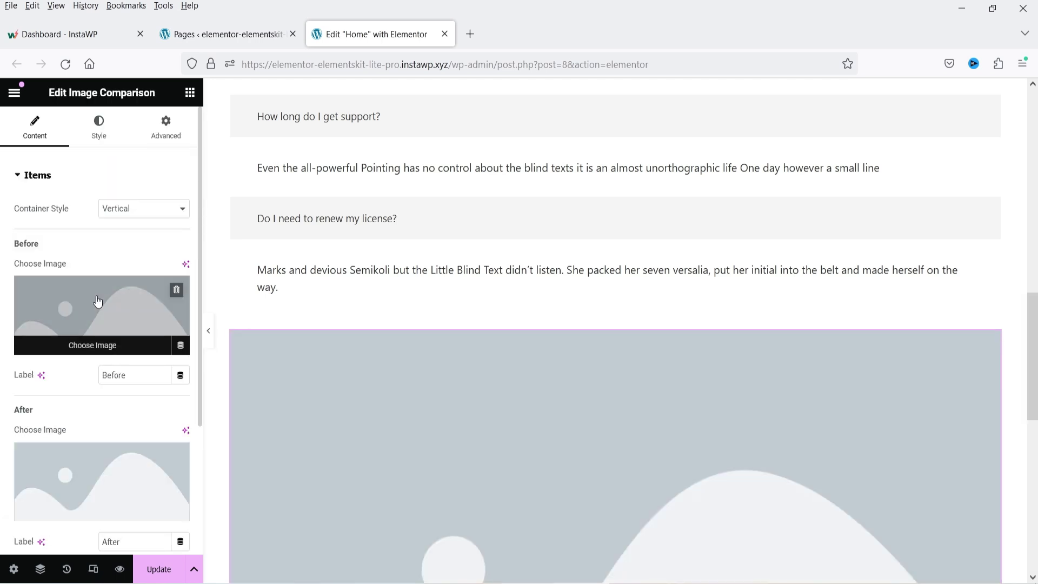
- Set the foam insulation photo as Before and the attic-insulation-2 photo as After
{"action": "left_click", "coordinate": [95, 295]}
{"action": "left_click", "coordinate": [233, 301]}
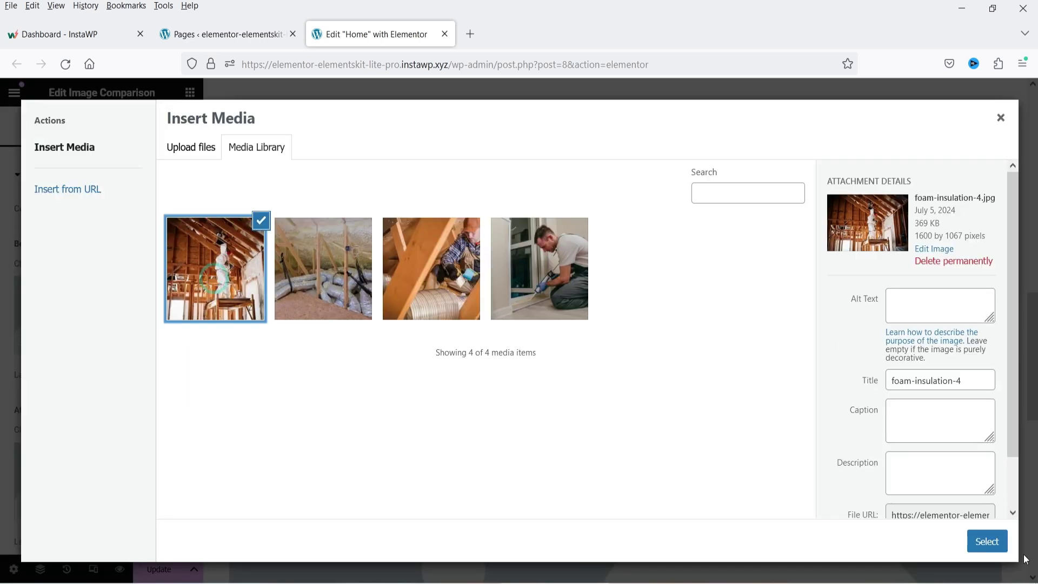
{"action": "left_click", "coordinate": [987, 541]}
{"action": "scroll", "coordinate": [487, 379], "scroll_direction": "down", "scroll_amount": 4}
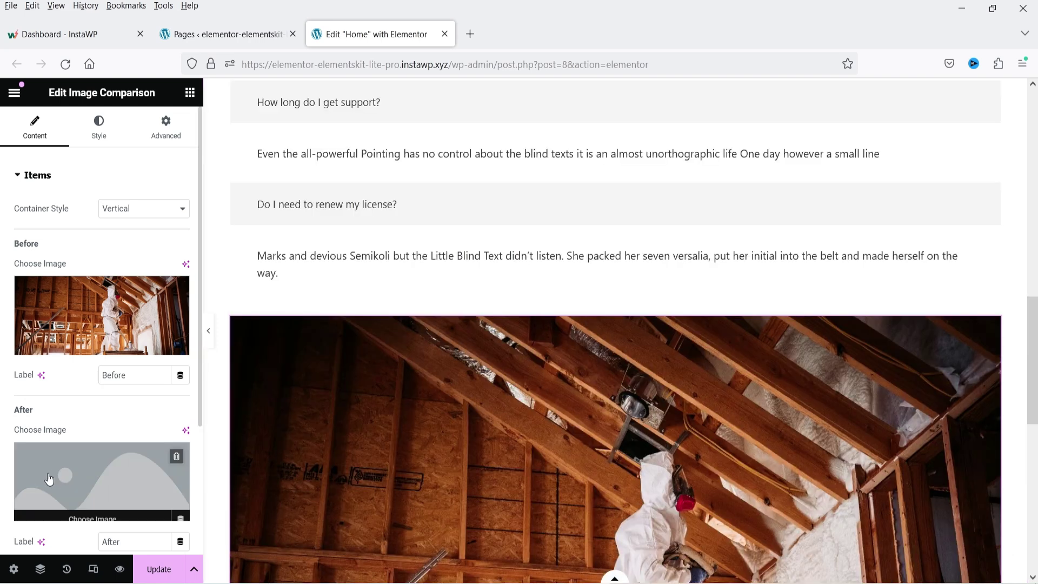
{"action": "left_click", "coordinate": [47, 472]}
{"action": "left_click", "coordinate": [319, 260]}
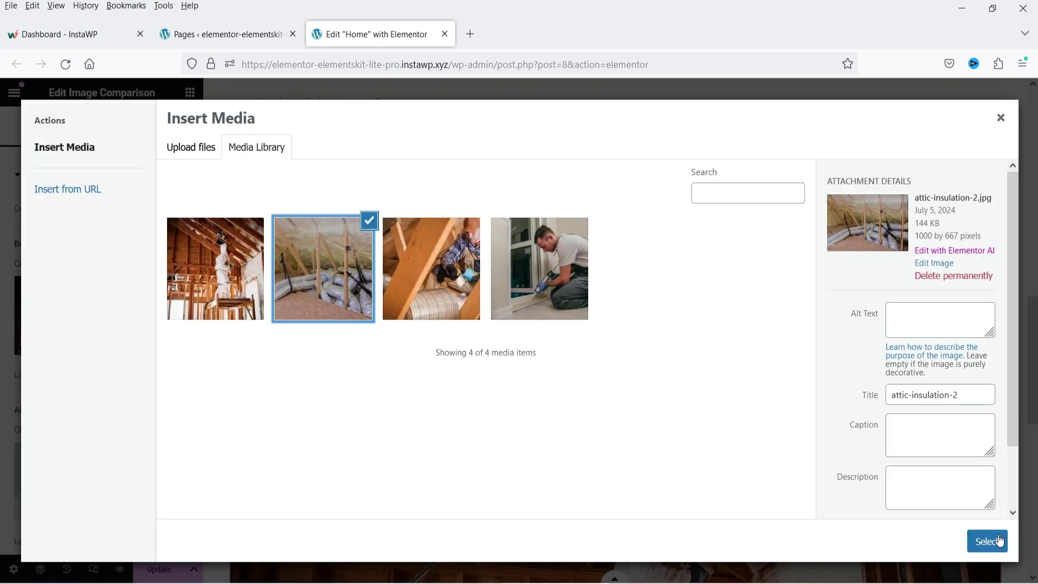
{"action": "left_click", "coordinate": [987, 541]}
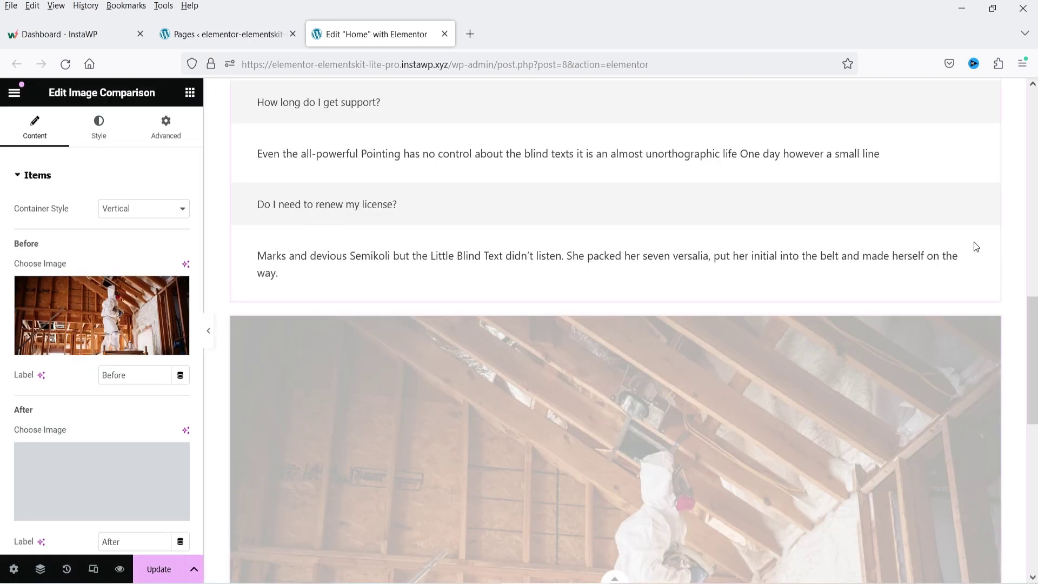
- Set the comparison's Container Style to Horizontal
{"action": "scroll", "coordinate": [864, 243], "scroll_direction": "down", "scroll_amount": 4}
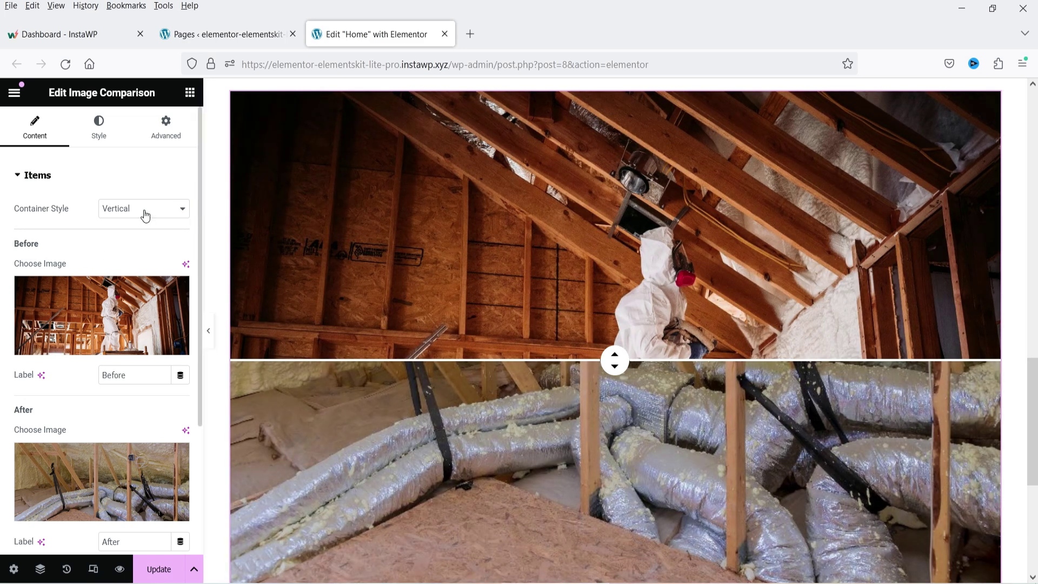
{"action": "left_click", "coordinate": [144, 210]}
{"action": "left_click", "coordinate": [143, 229]}
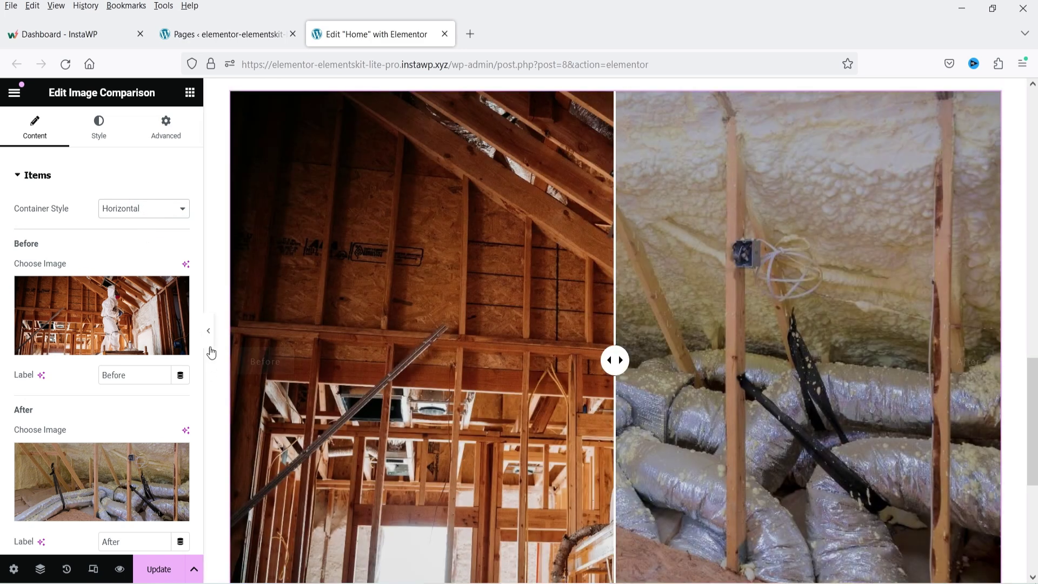
- Preview the page and drag the comparison divider to reveal each photo
{"action": "left_click", "coordinate": [210, 336]}
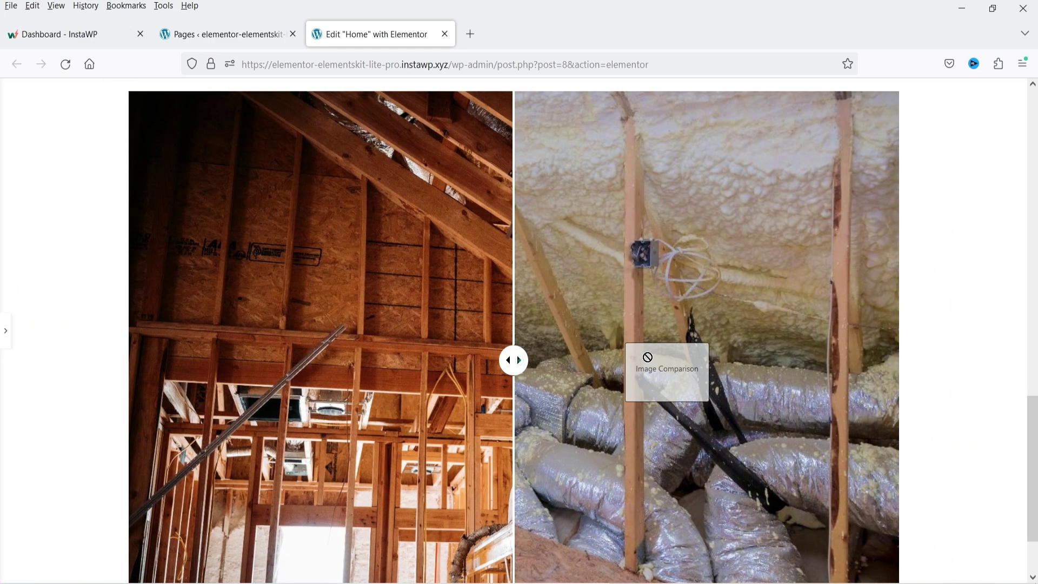
{"action": "left_click_drag", "start_coordinate": [647, 357], "coordinate": [516, 389]}
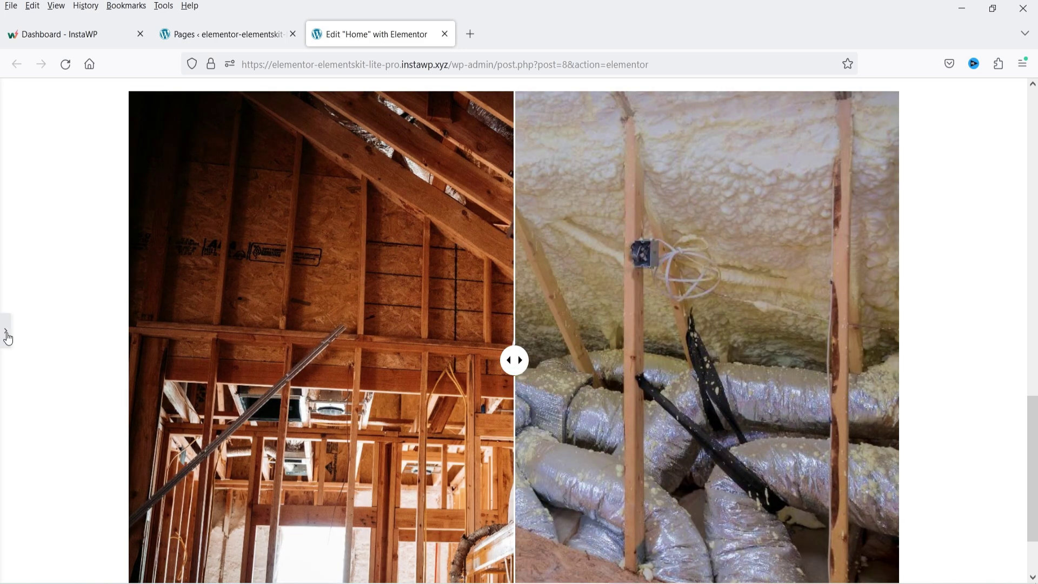
{"action": "left_click", "coordinate": [5, 331]}
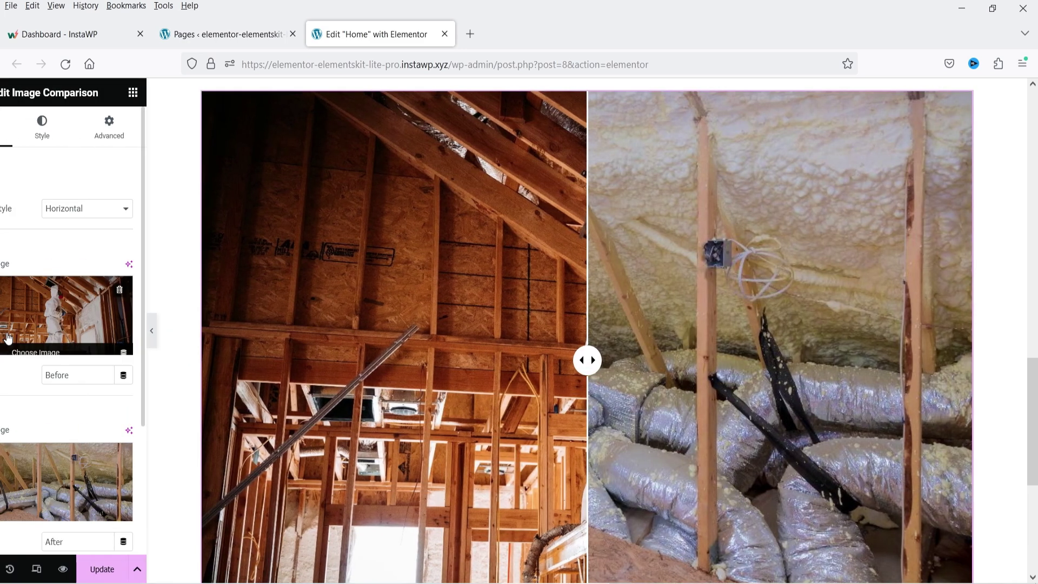
{"action": "left_click", "coordinate": [190, 92]}
{"action": "scroll", "coordinate": [70, 325], "scroll_direction": "down", "scroll_amount": 5}
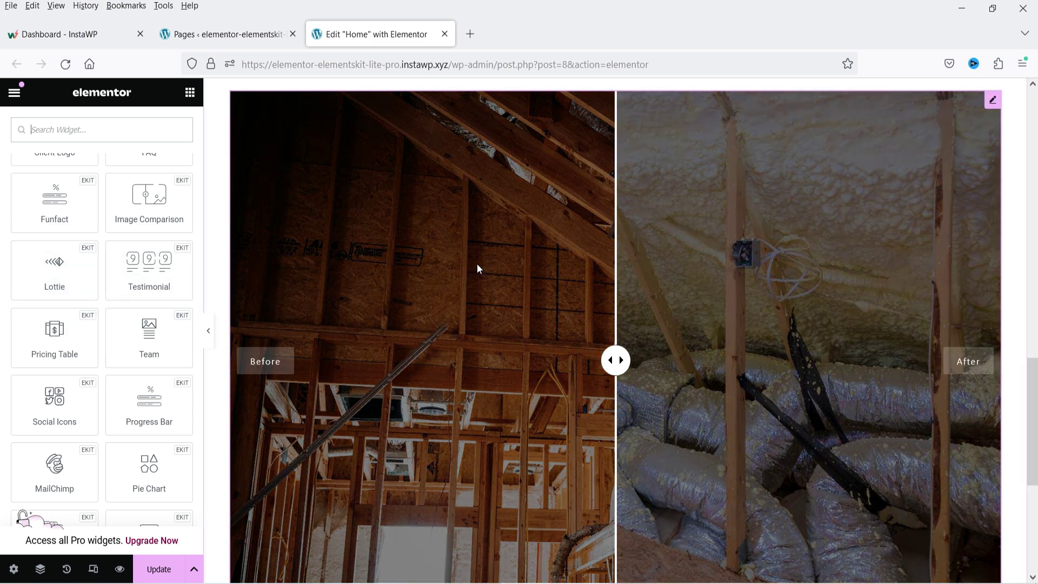
{"action": "scroll", "coordinate": [485, 295], "scroll_direction": "down", "scroll_amount": 5}
- Place a Testimonial widget below the comparison using the star-rated card layout
{"action": "left_click_drag", "start_coordinate": [135, 271], "coordinate": [581, 346]}
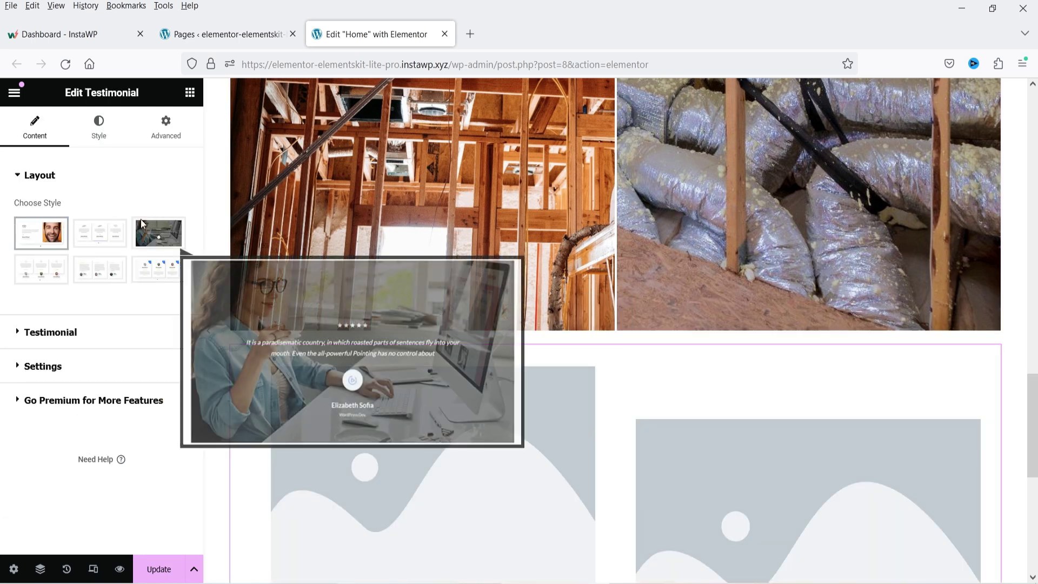
{"action": "left_click", "coordinate": [92, 239]}
{"action": "left_click", "coordinate": [89, 273]}
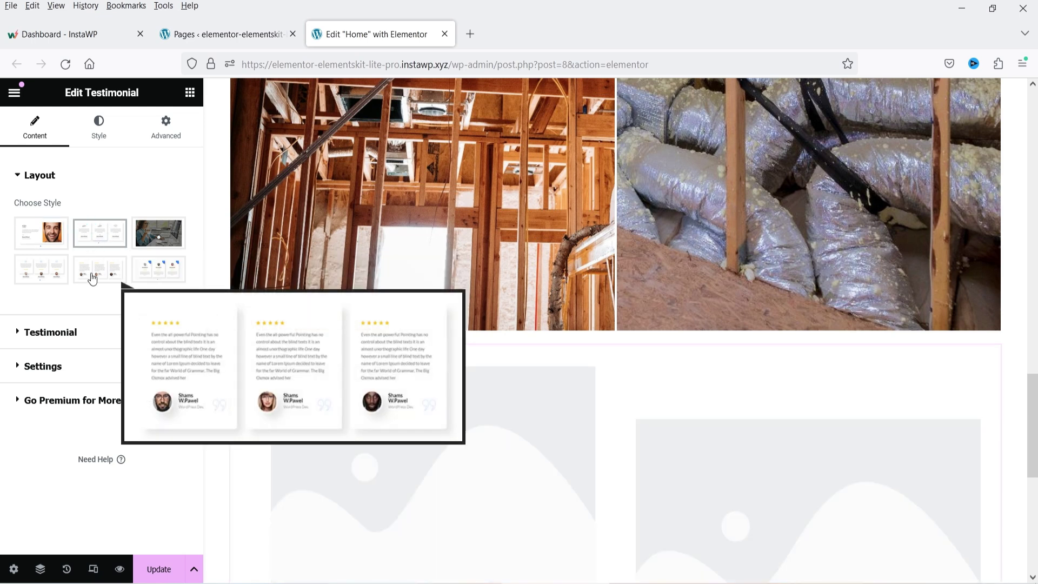
{"action": "scroll", "coordinate": [582, 281], "scroll_direction": "down", "scroll_amount": 3}
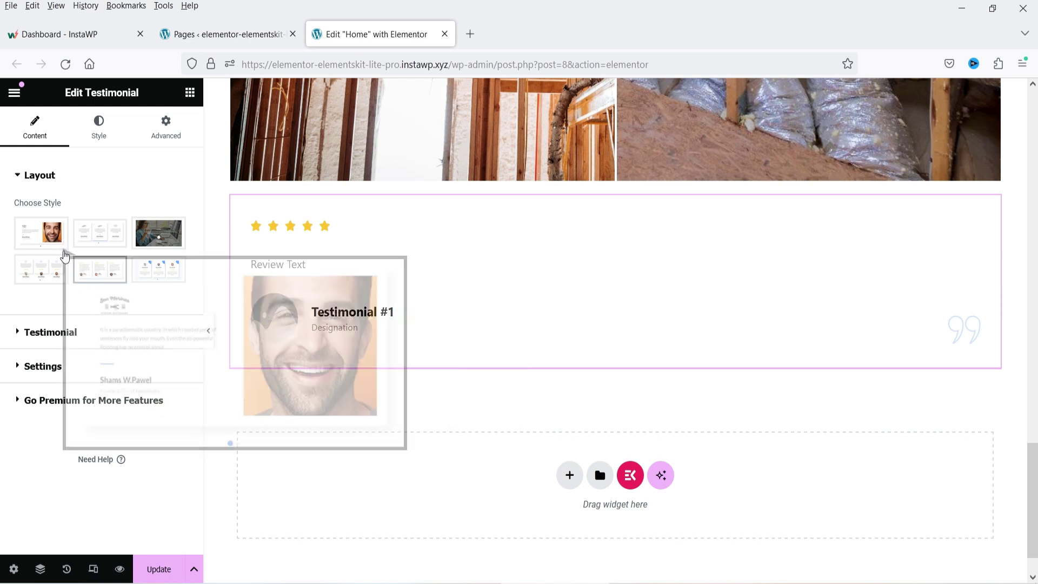
- Raise the carousel's Slides To Show to 3
{"action": "left_click", "coordinate": [69, 334]}
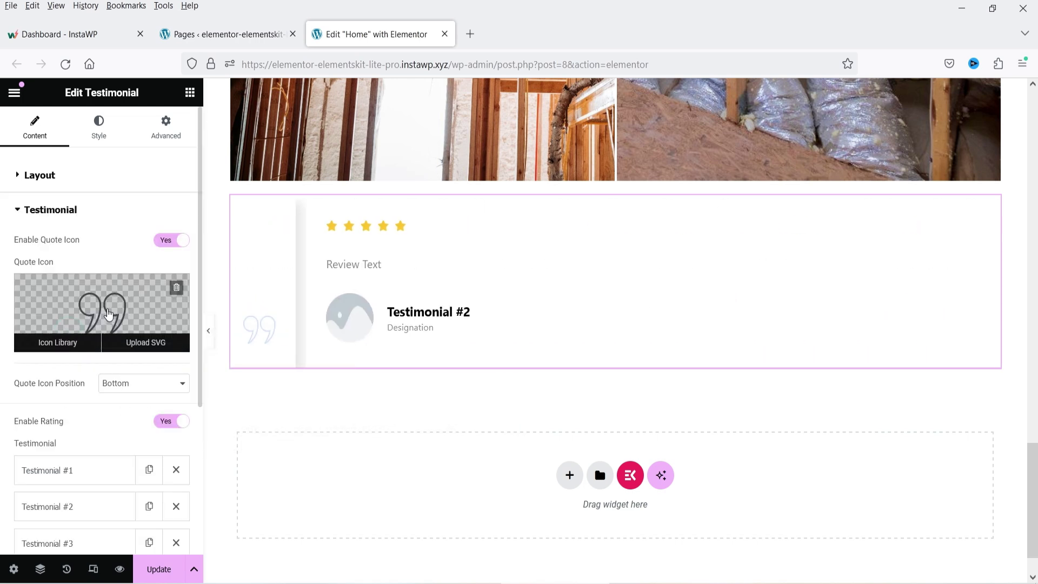
{"action": "scroll", "coordinate": [70, 378], "scroll_direction": "down", "scroll_amount": 3}
{"action": "left_click", "coordinate": [72, 482]}
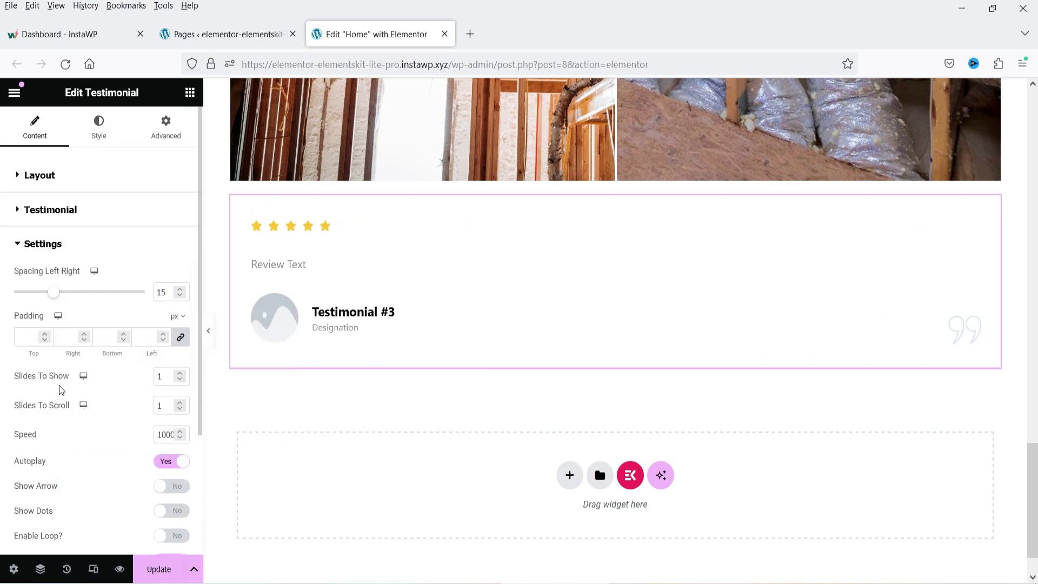
{"action": "left_click", "coordinate": [180, 374]}
{"action": "left_click", "coordinate": [180, 374]}
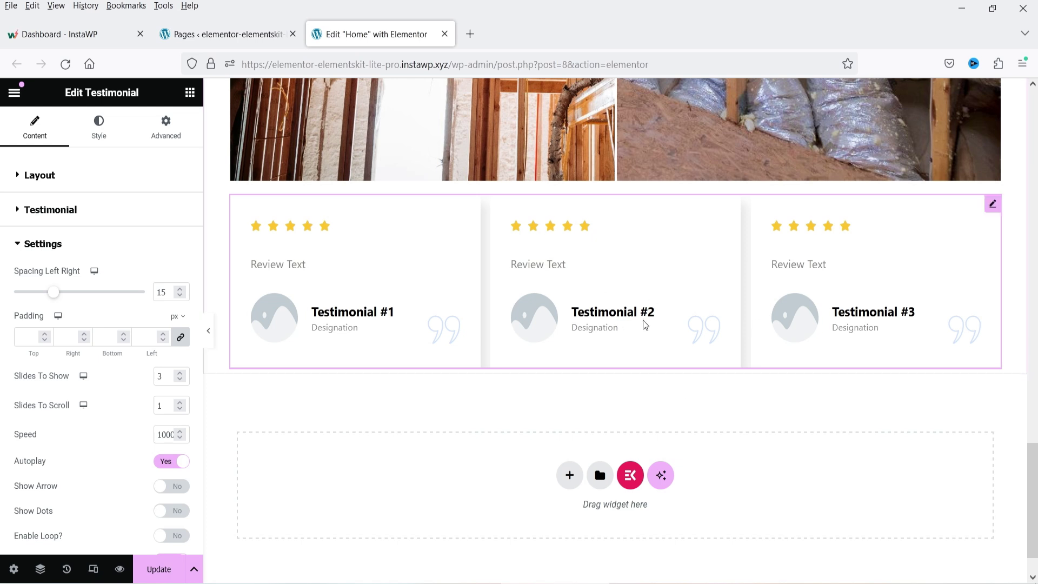
{"action": "scroll", "coordinate": [440, 380], "scroll_direction": "down", "scroll_amount": 2}
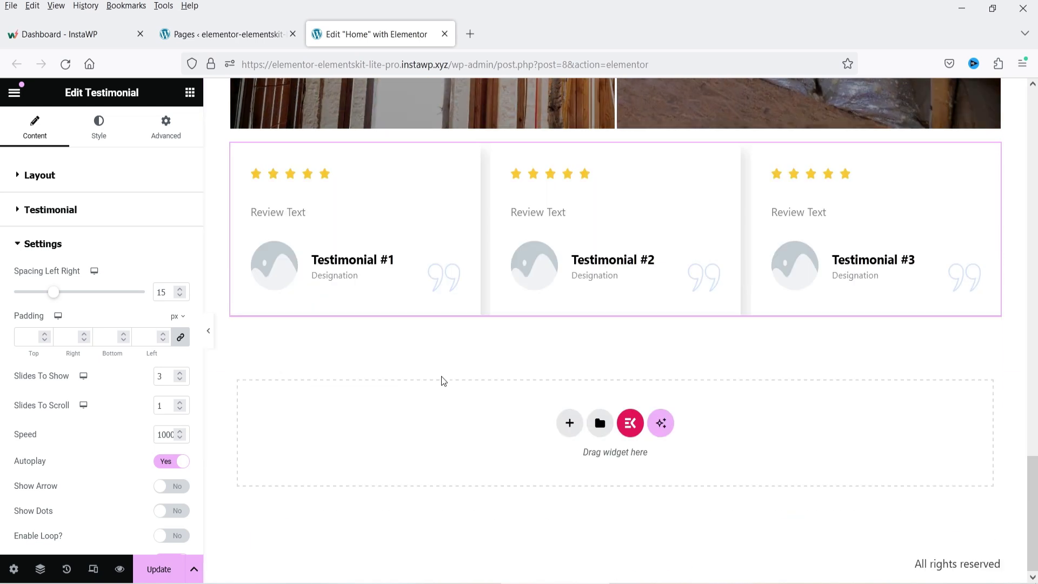
{"action": "left_click", "coordinate": [189, 93]}
{"action": "scroll", "coordinate": [176, 309], "scroll_direction": "down", "scroll_amount": 3}
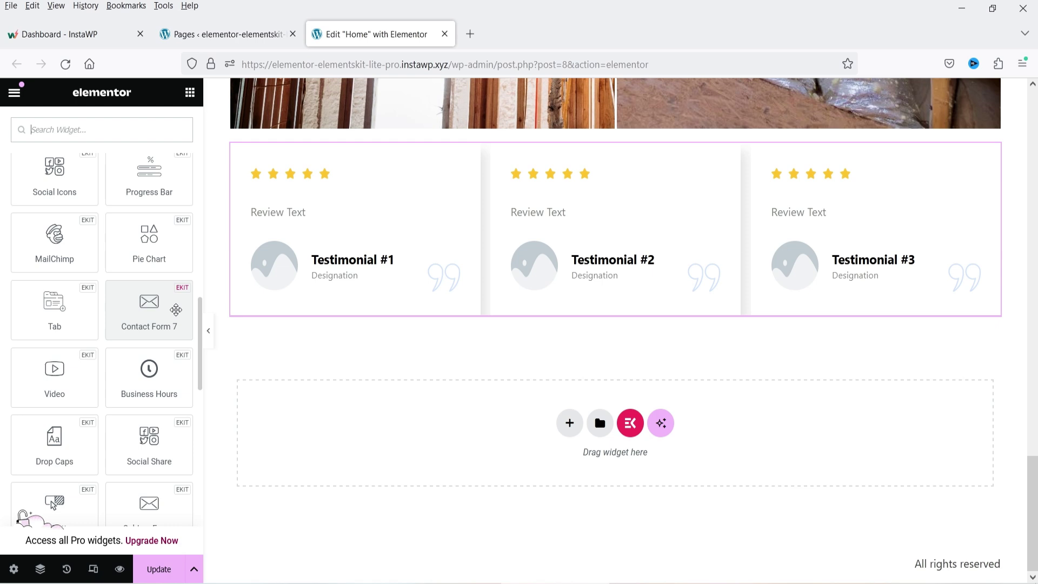
- Drop the ElementsKit Social Share widget below the testimonials
{"action": "scroll", "coordinate": [143, 362], "scroll_direction": "down", "scroll_amount": 2}
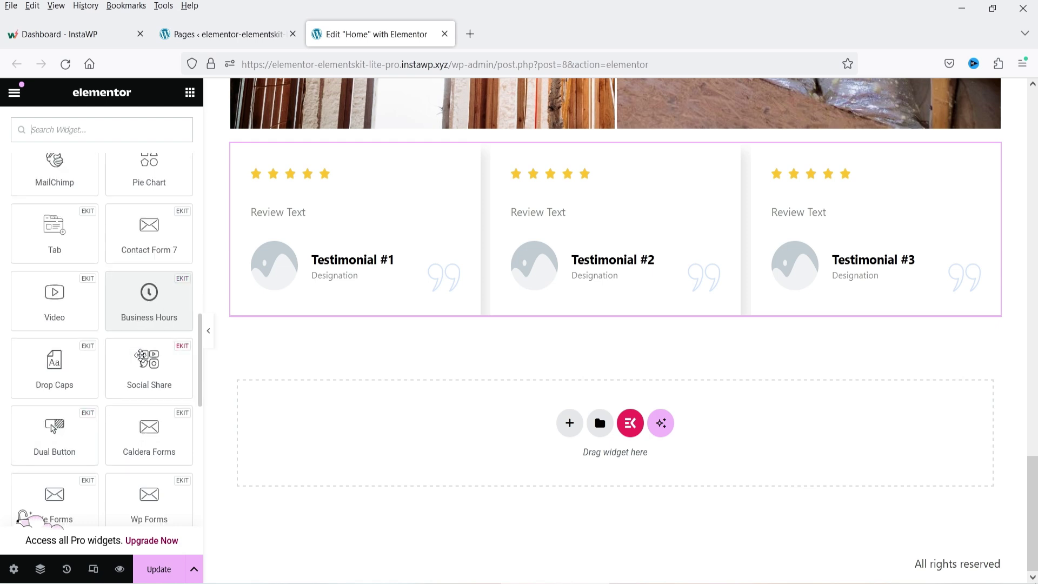
{"action": "scroll", "coordinate": [141, 355], "scroll_direction": "down", "scroll_amount": 2}
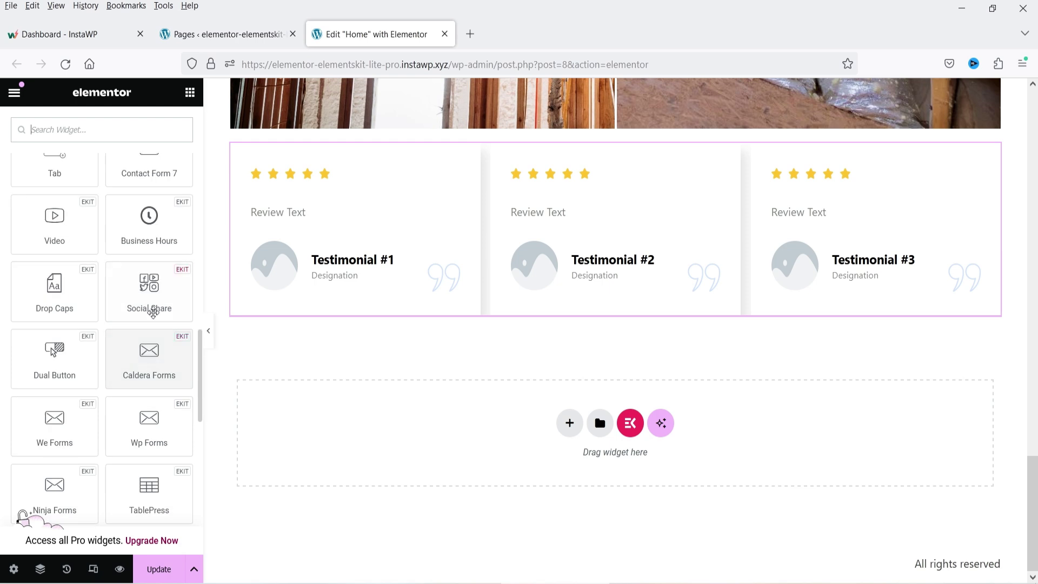
{"action": "left_click_drag", "start_coordinate": [149, 294], "coordinate": [475, 377]}
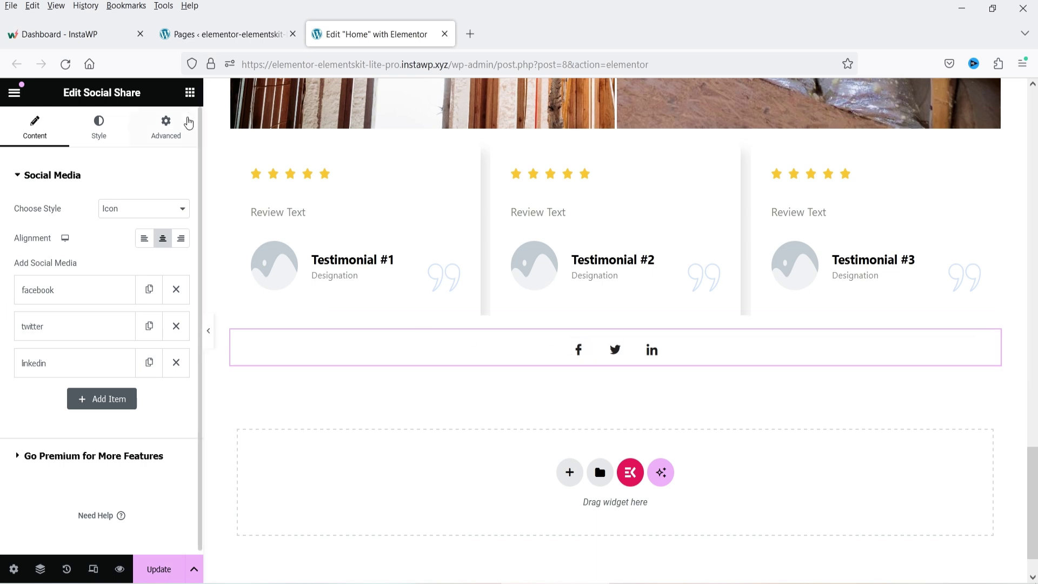
- Drag a widget from the top of the panel onto the page
{"action": "left_click", "coordinate": [190, 92]}
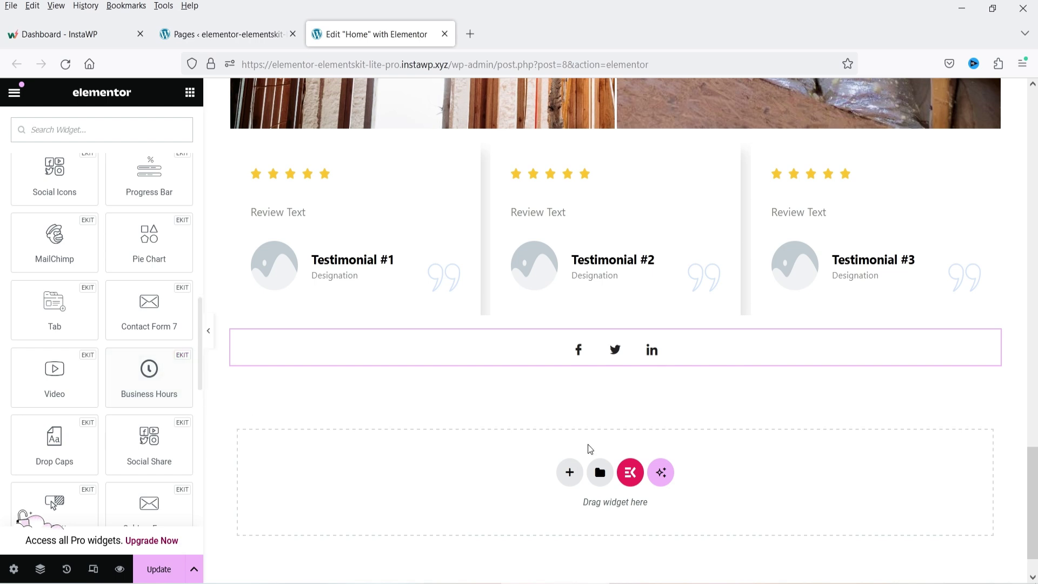
{"action": "scroll", "coordinate": [711, 426], "scroll_direction": "up", "scroll_amount": 10}
{"action": "scroll", "coordinate": [711, 430], "scroll_direction": "up", "scroll_amount": 10}
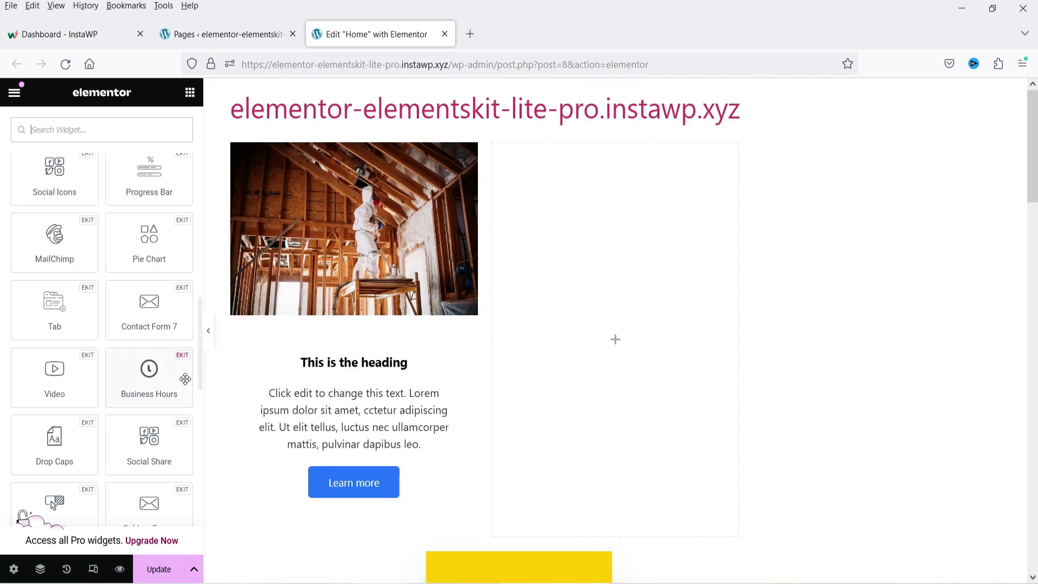
{"action": "left_click_drag", "start_coordinate": [149, 373], "coordinate": [660, 399]}
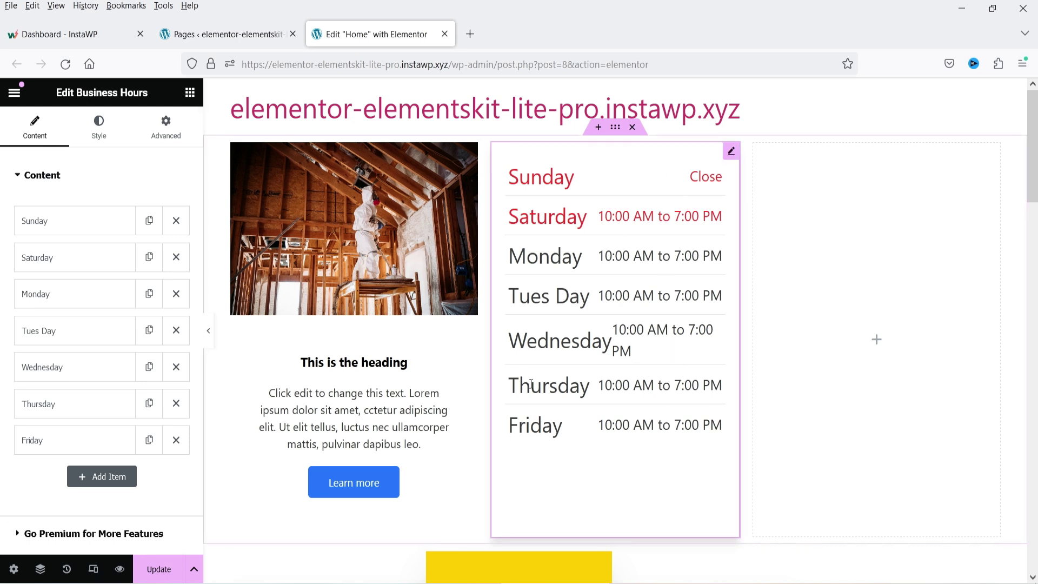
- Browse the ElementsKit widgets, save the Home page with Update, and go to the Pages list
{"action": "left_click", "coordinate": [190, 92]}
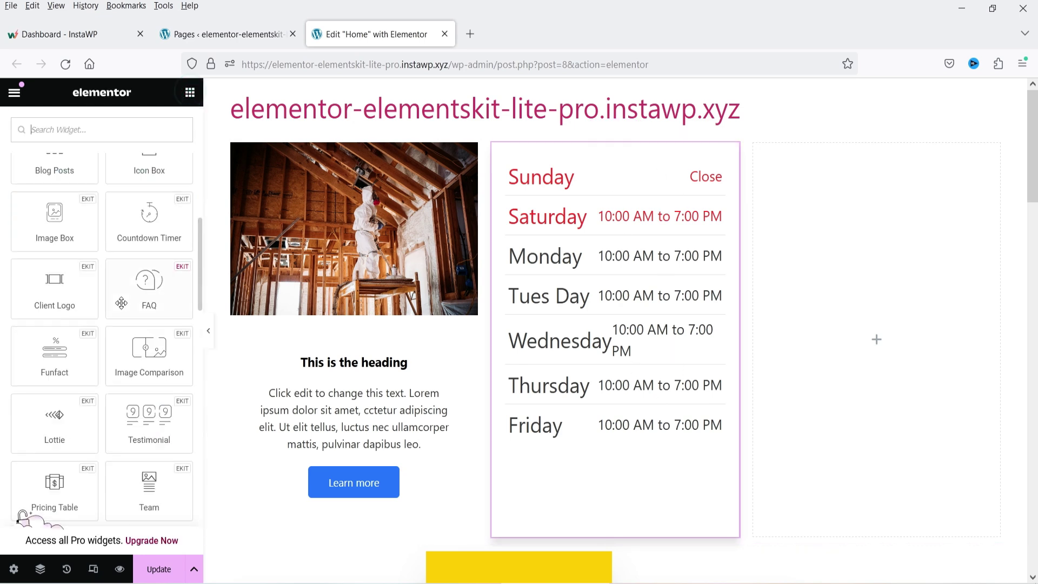
{"action": "scroll", "coordinate": [121, 303], "scroll_direction": "down", "scroll_amount": 5}
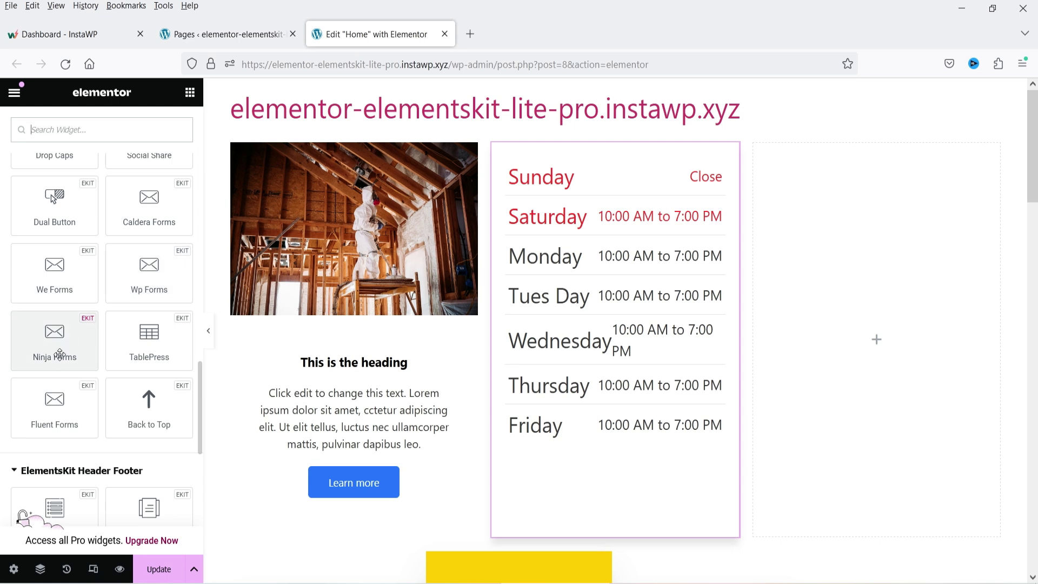
{"action": "scroll", "coordinate": [123, 277], "scroll_direction": "down", "scroll_amount": 4}
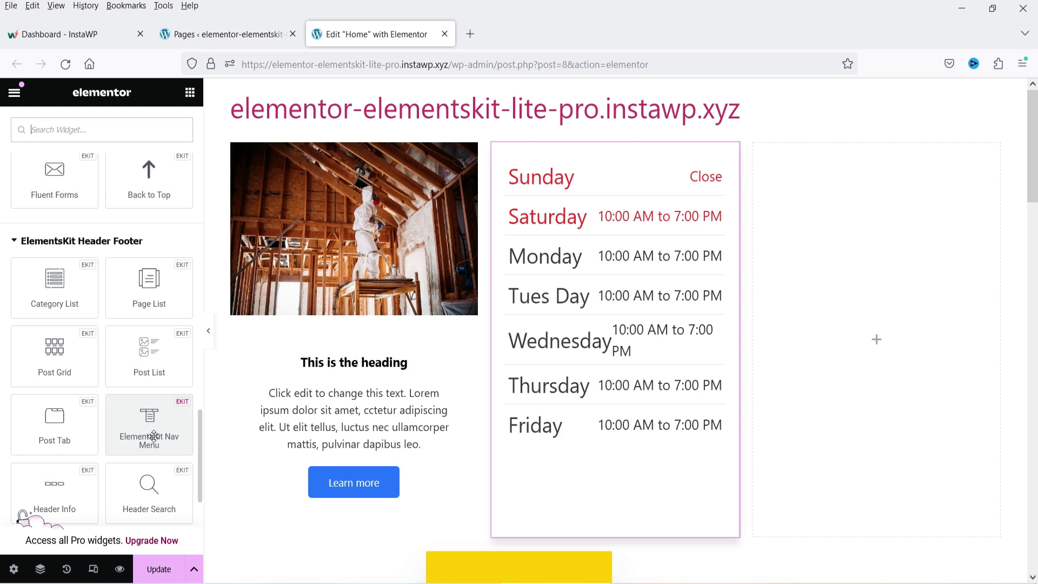
{"action": "scroll", "coordinate": [143, 489], "scroll_direction": "down", "scroll_amount": 2}
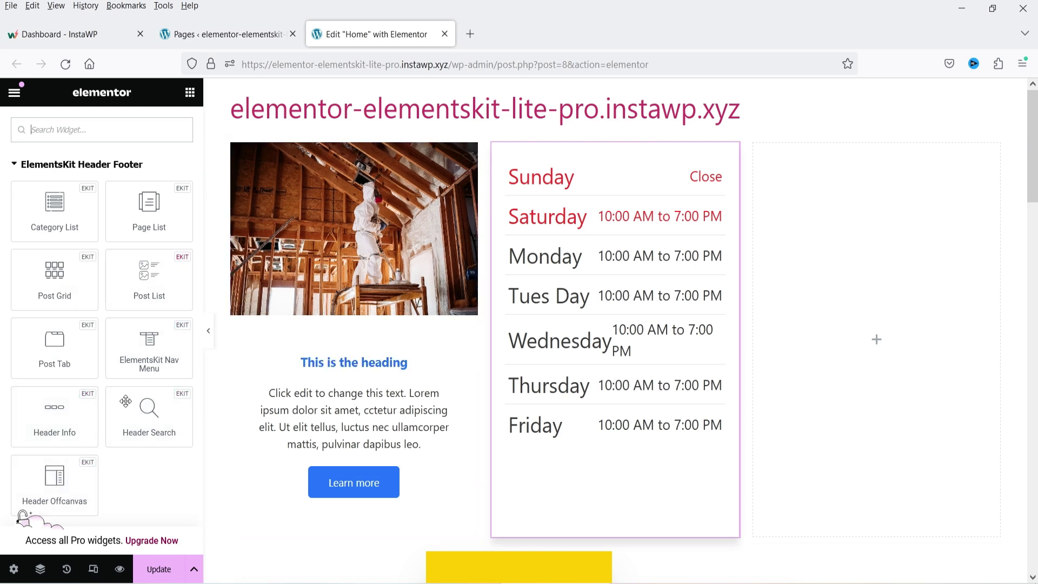
{"action": "left_click", "coordinate": [153, 569]}
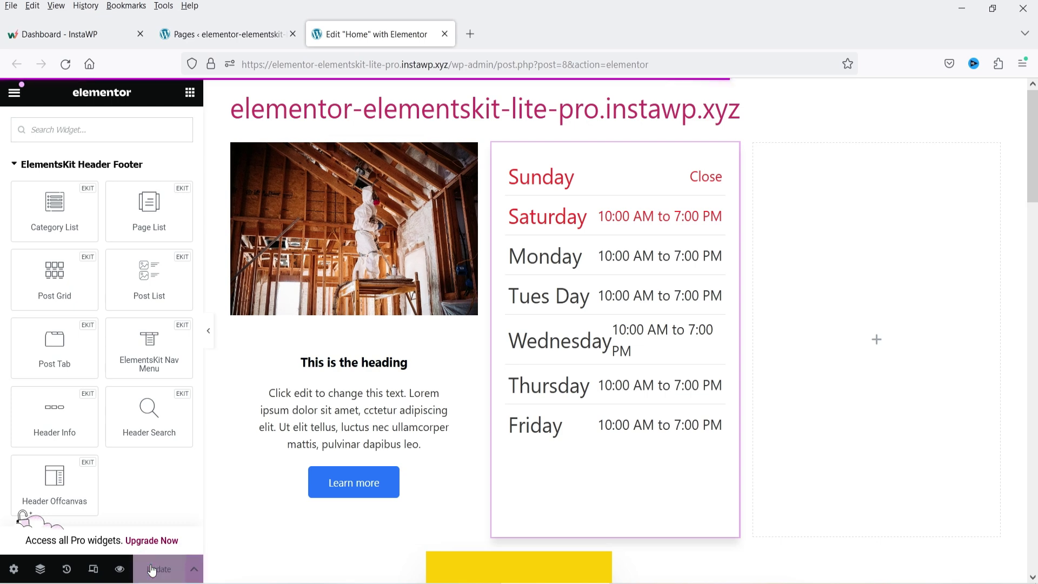
{"action": "left_click", "coordinate": [204, 37]}
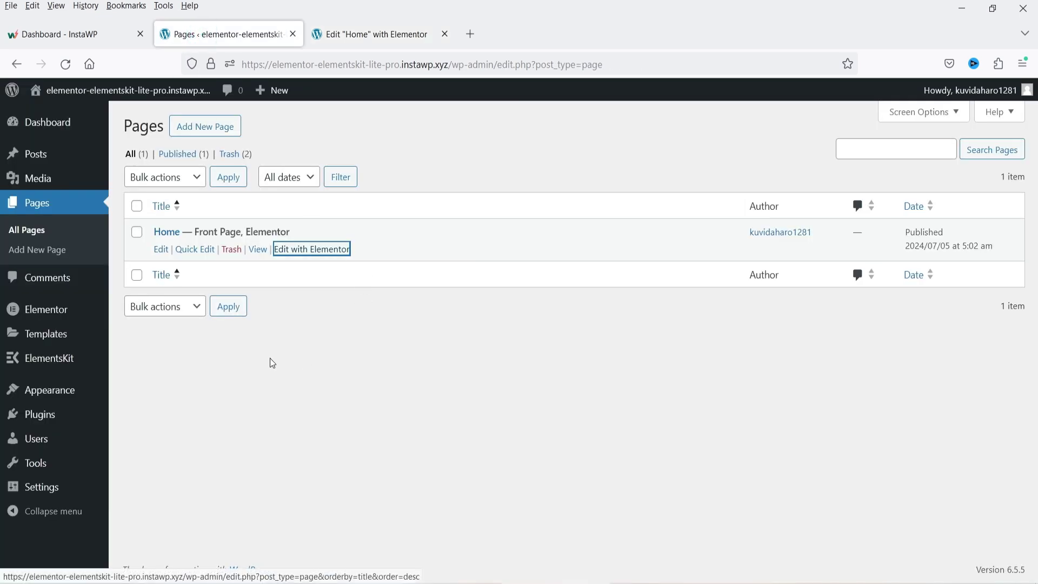
- Review ElementsKit's Modules and General widget settings, then go to Plugins > Add New Plugin
{"action": "mouse_move", "coordinate": [36, 363]}
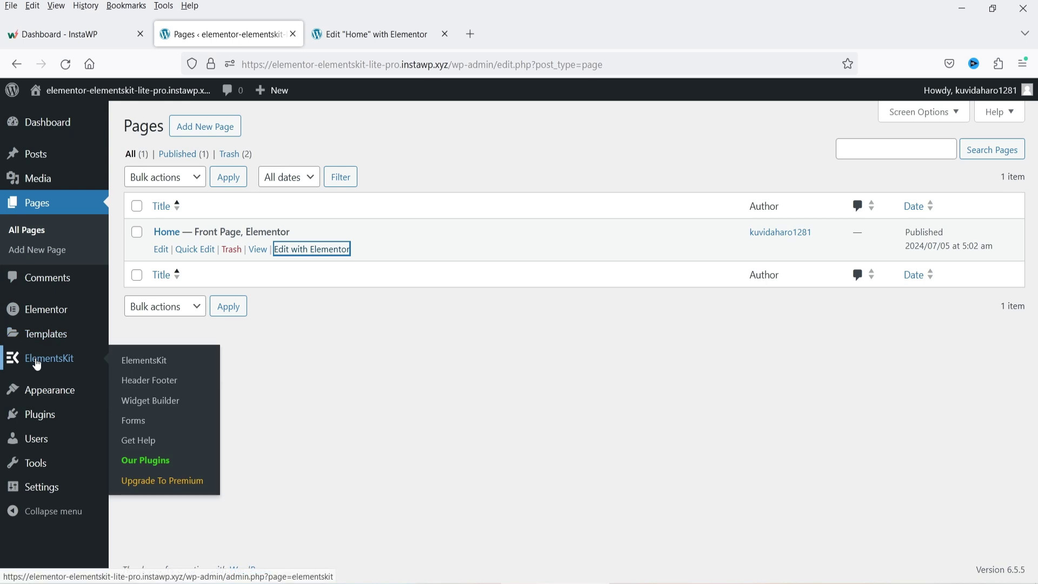
{"action": "left_click", "coordinate": [164, 388]}
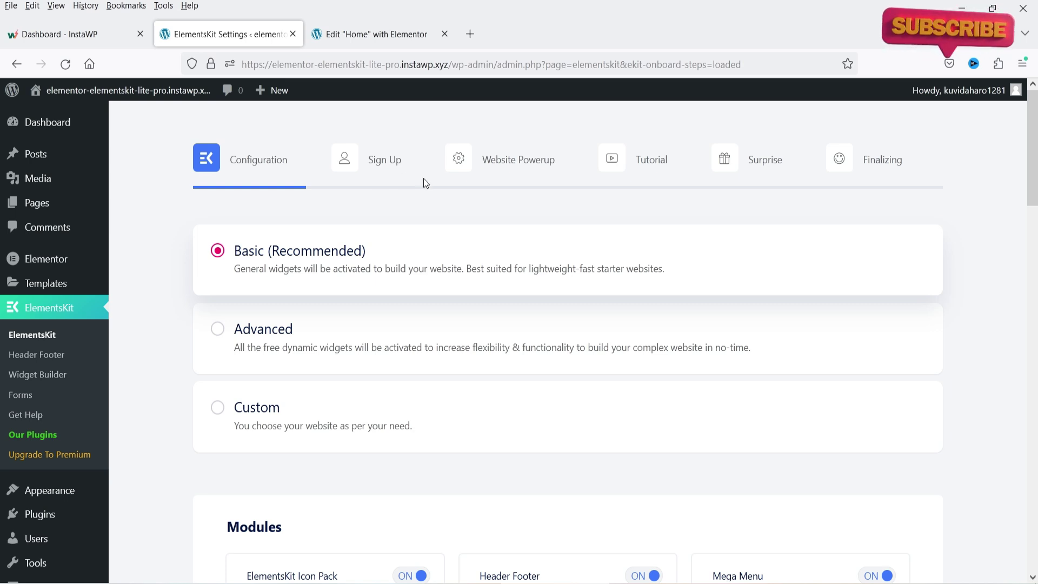
{"action": "scroll", "coordinate": [423, 179], "scroll_direction": "down", "scroll_amount": 5}
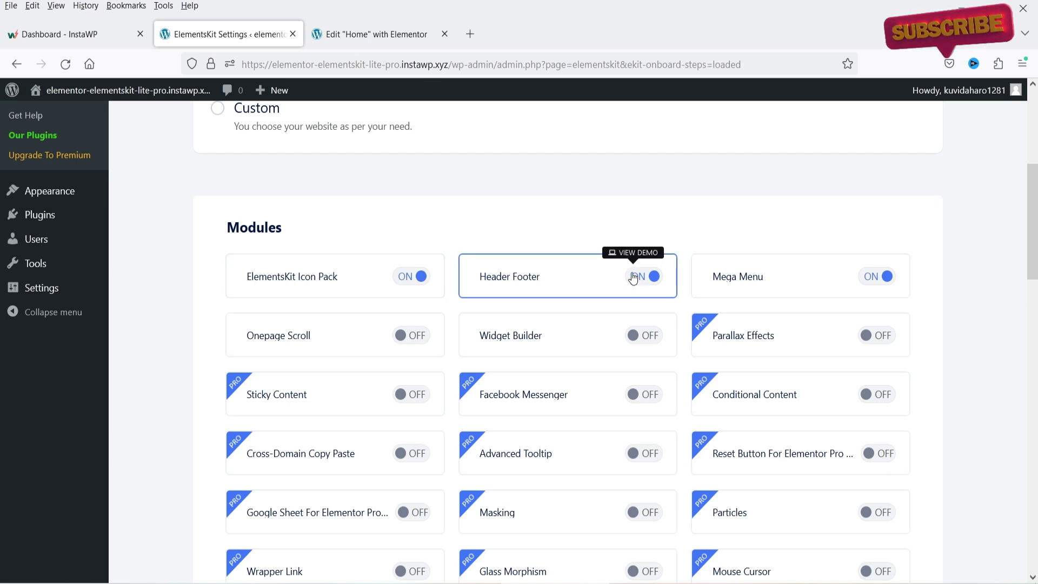
{"action": "scroll", "coordinate": [946, 271], "scroll_direction": "down", "scroll_amount": 8}
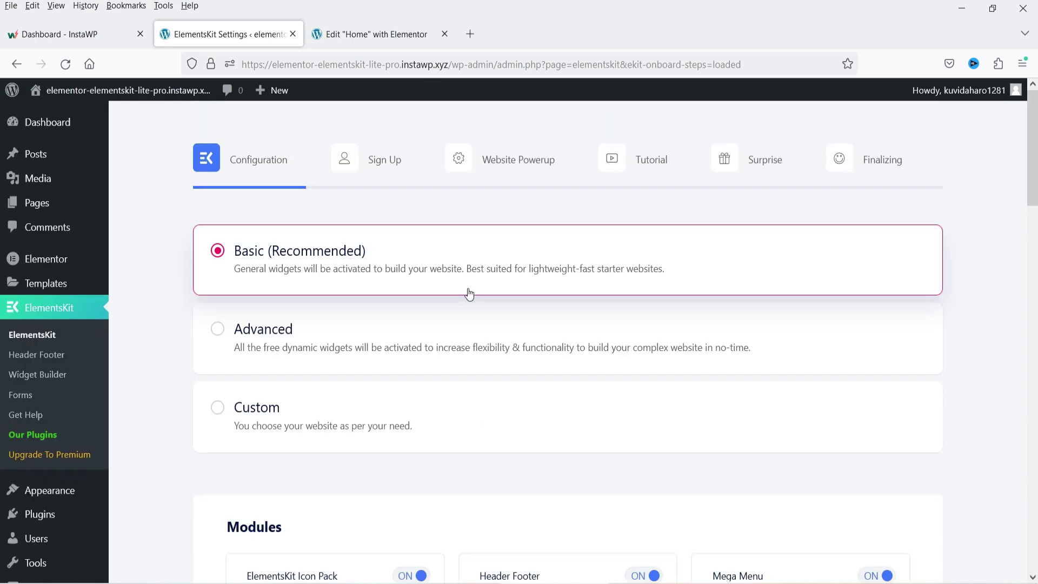
{"action": "scroll", "coordinate": [470, 292], "scroll_direction": "down", "scroll_amount": 3}
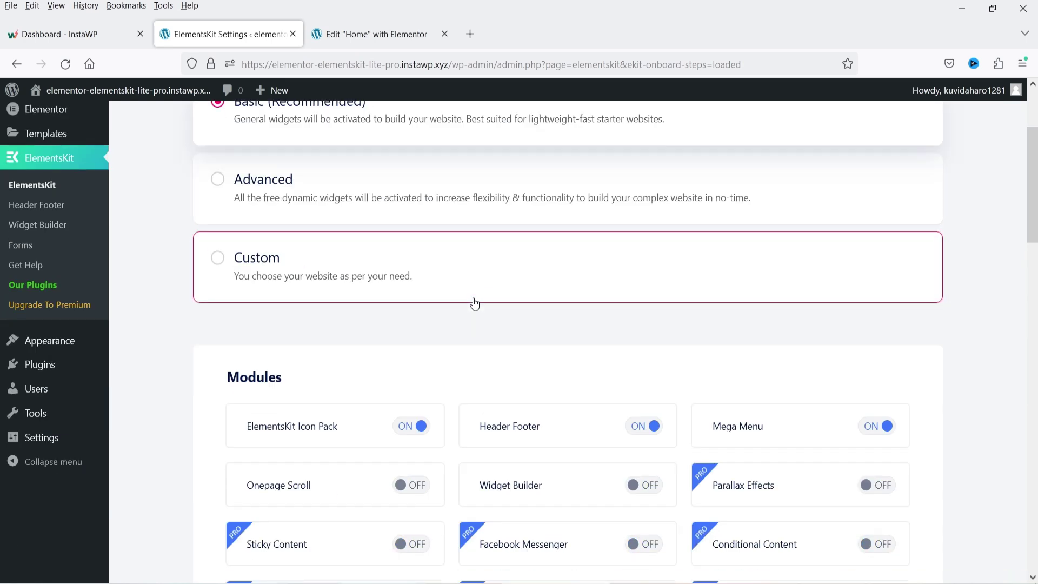
{"action": "mouse_move", "coordinate": [65, 364]}
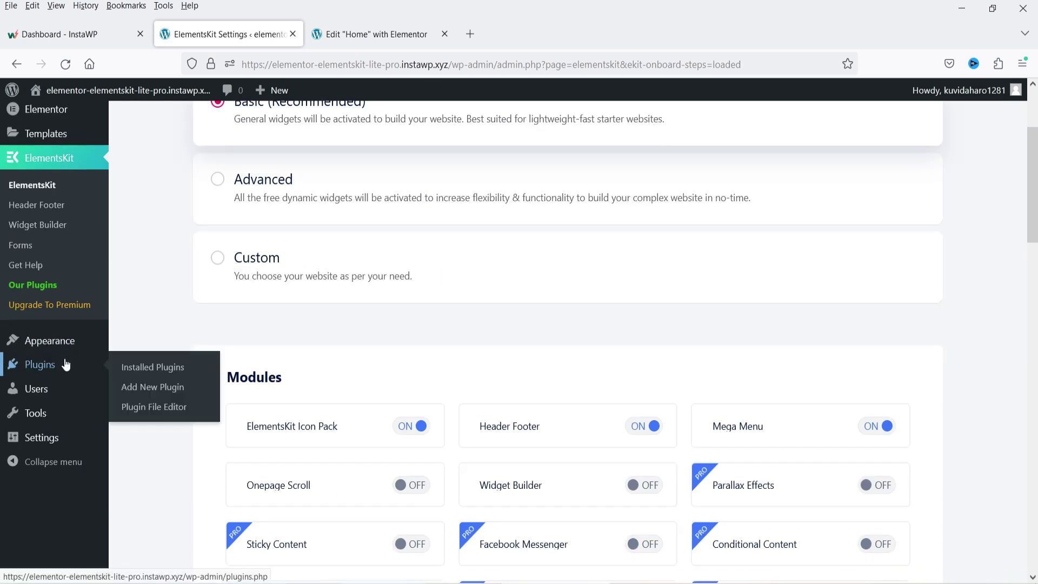
{"action": "left_click", "coordinate": [168, 385]}
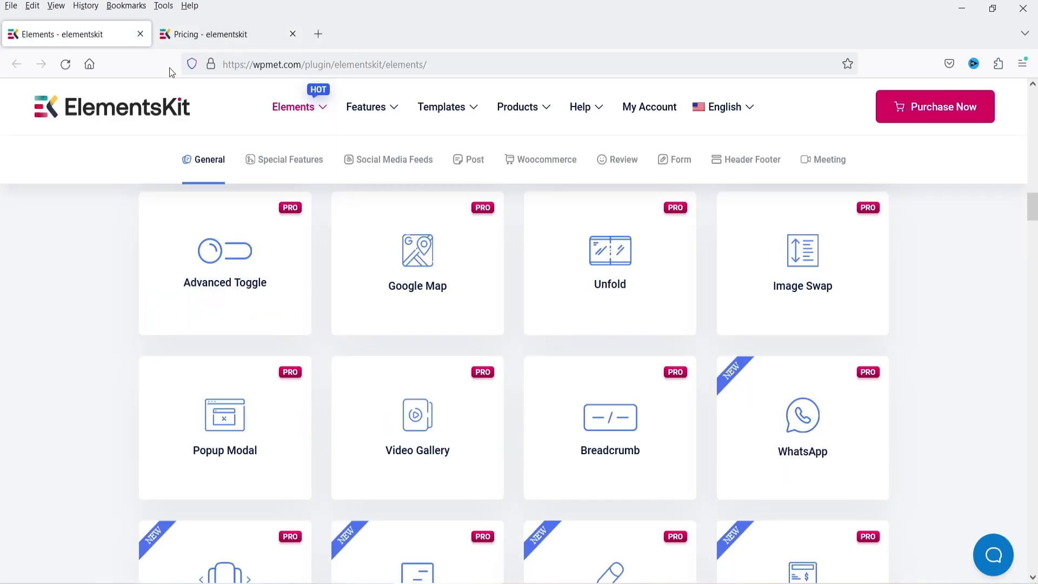
{"action": "left_click", "coordinate": [203, 36]}
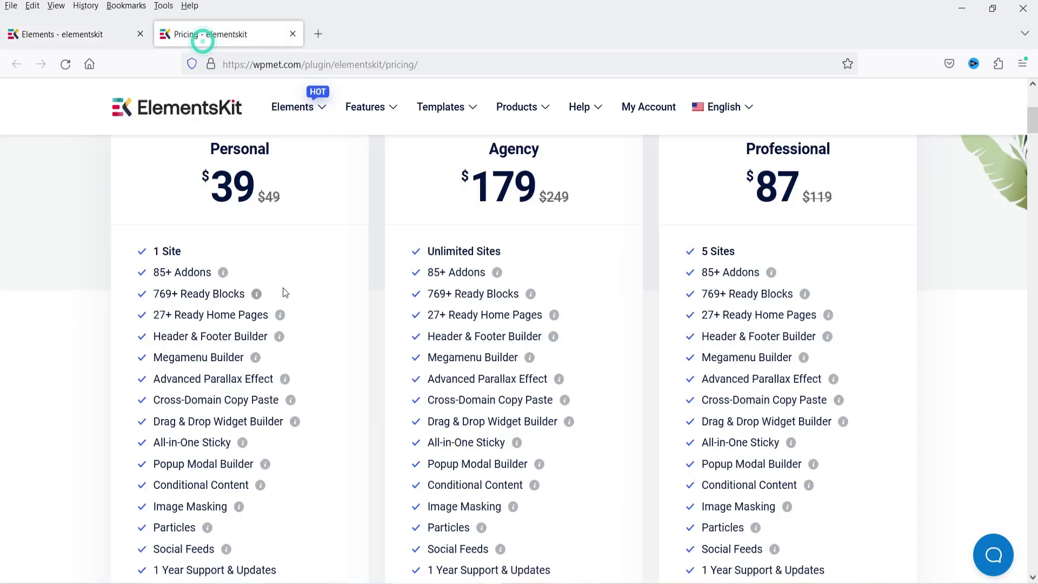
{"action": "scroll", "coordinate": [23, 258], "scroll_direction": "up", "scroll_amount": 1}
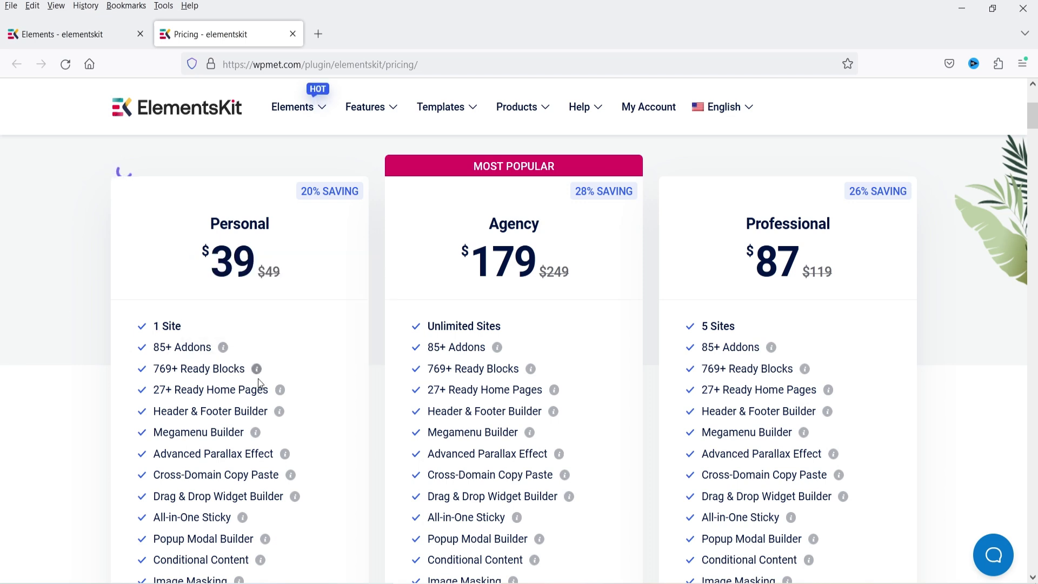
{"action": "mouse_move", "coordinate": [259, 372]}
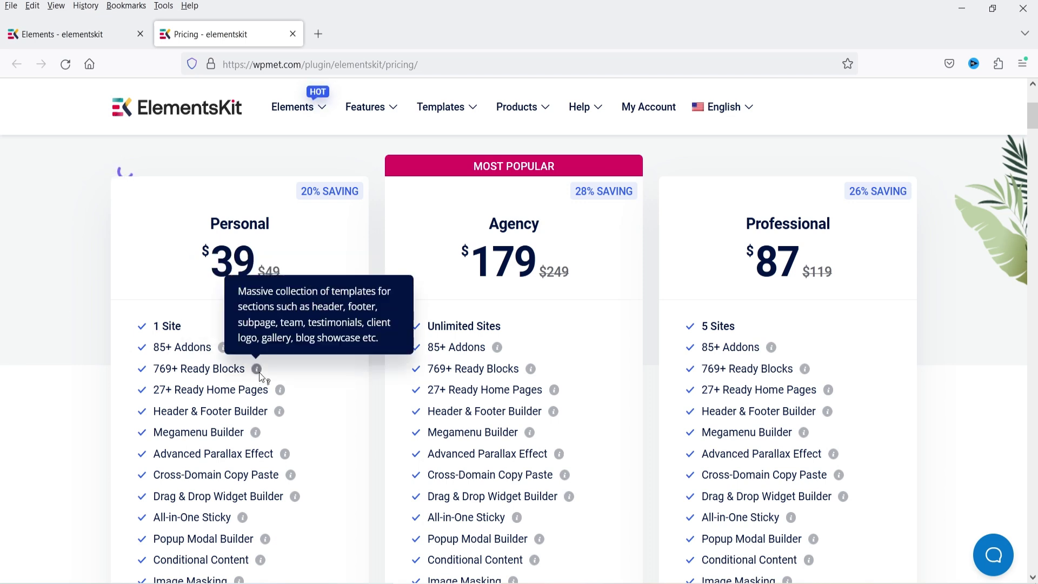
{"action": "mouse_move", "coordinate": [284, 392]}
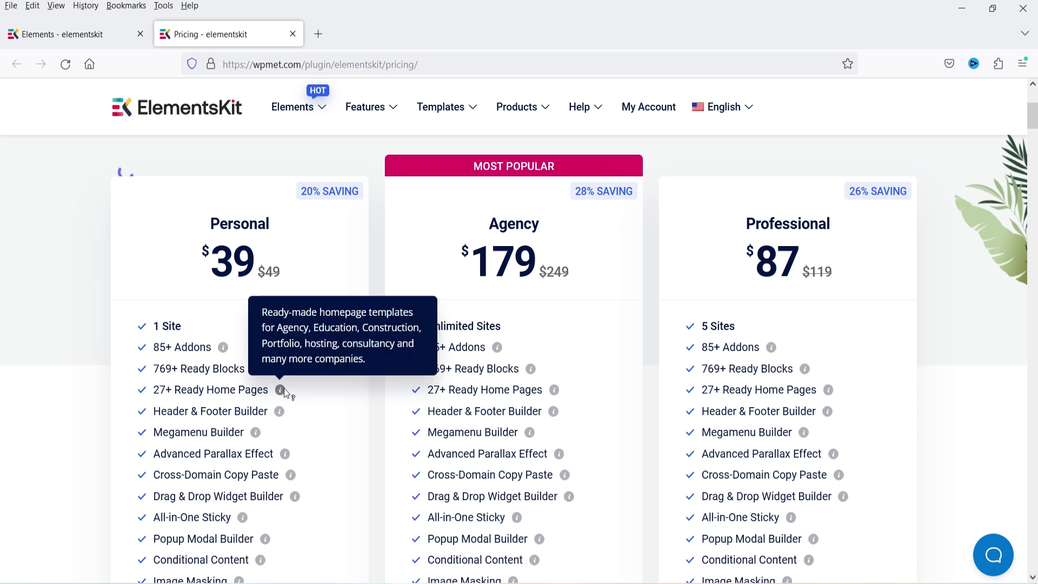
{"action": "scroll", "coordinate": [172, 338], "scroll_direction": "down", "scroll_amount": 2}
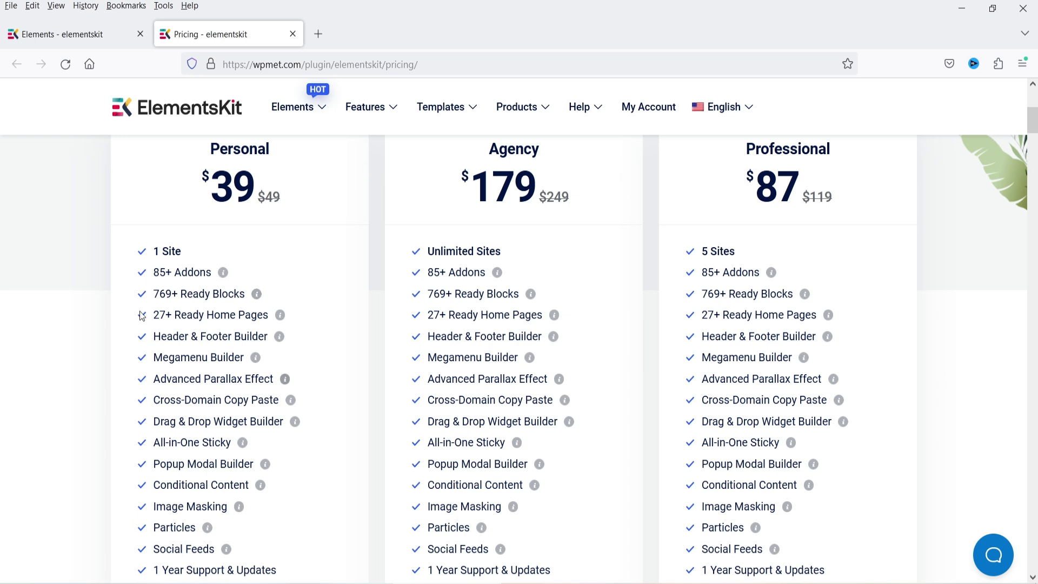
{"action": "scroll", "coordinate": [69, 340], "scroll_direction": "up", "scroll_amount": 3}
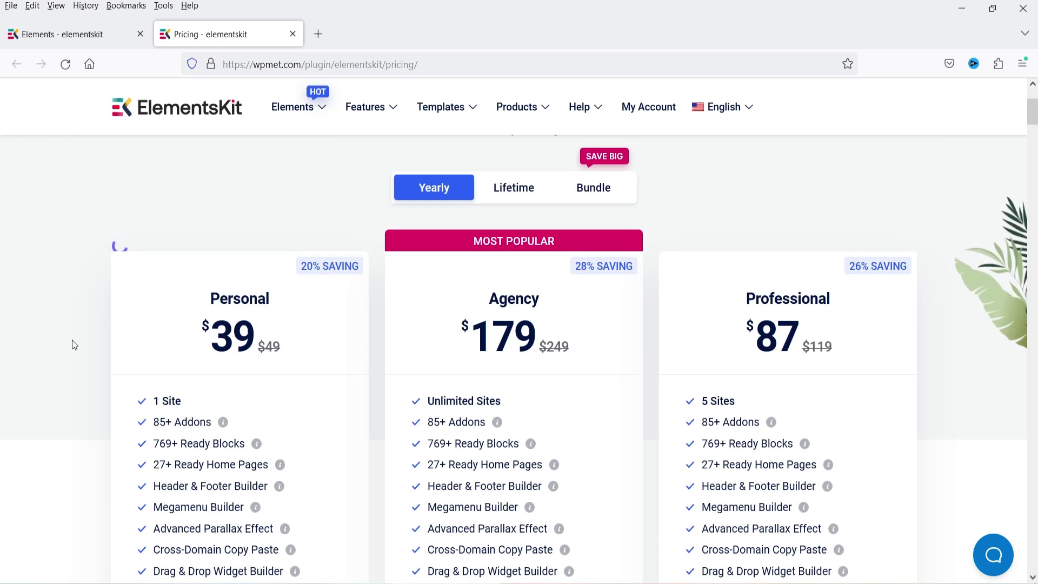
{"action": "scroll", "coordinate": [556, 323], "scroll_direction": "down", "scroll_amount": 3}
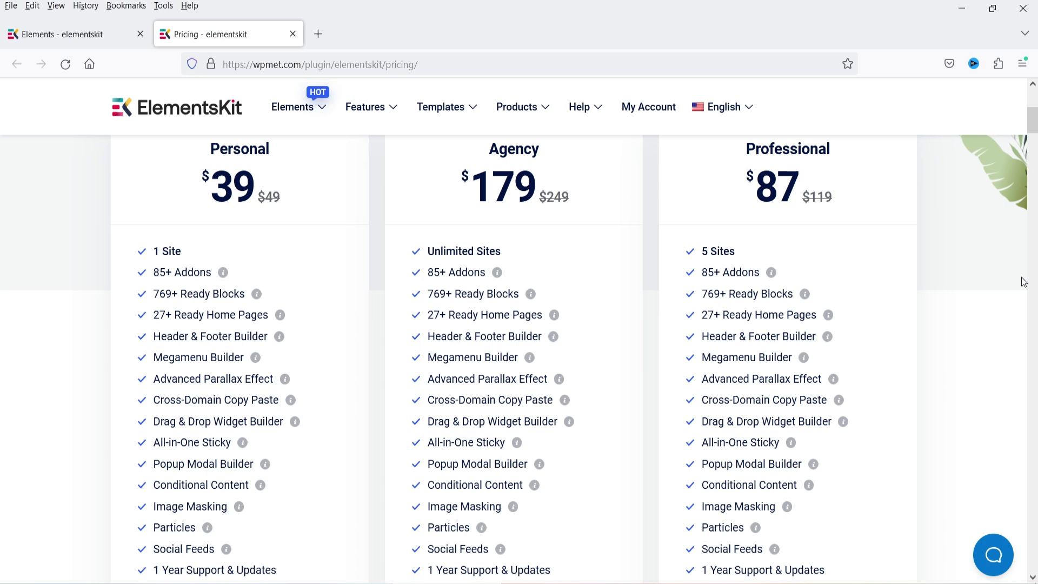
{"action": "scroll", "coordinate": [991, 241], "scroll_direction": "up", "scroll_amount": 3}
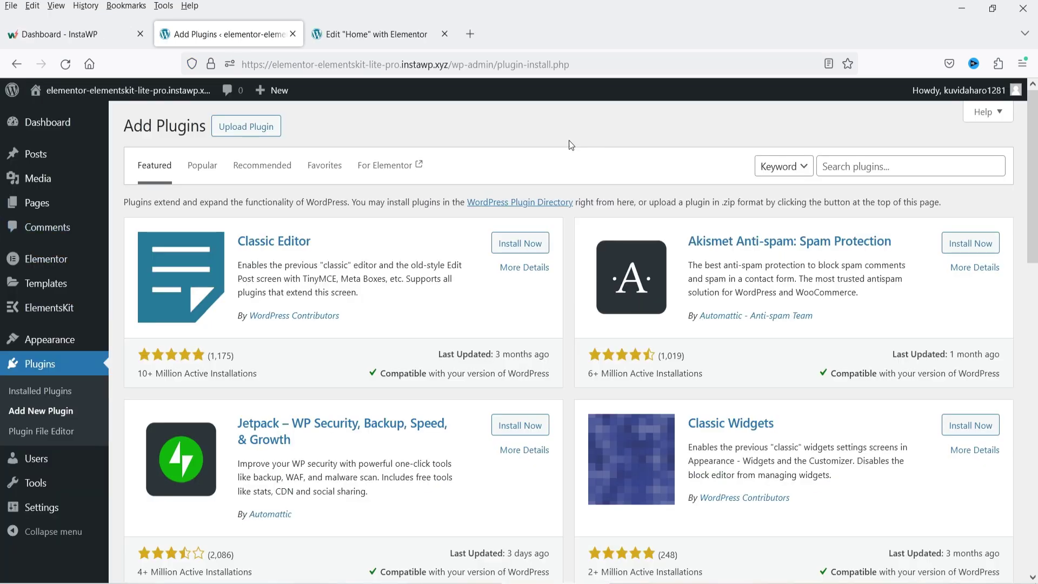
- Upload elementskit.zip from the Desktop, install and activate it, then return to Elementor
{"action": "left_click", "coordinate": [250, 135]}
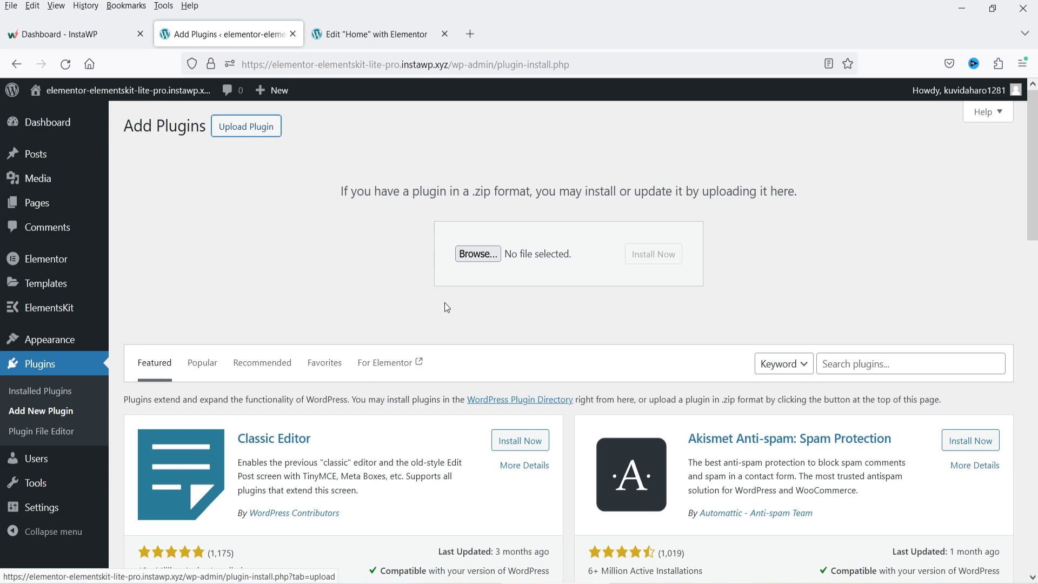
{"action": "left_click", "coordinate": [487, 258]}
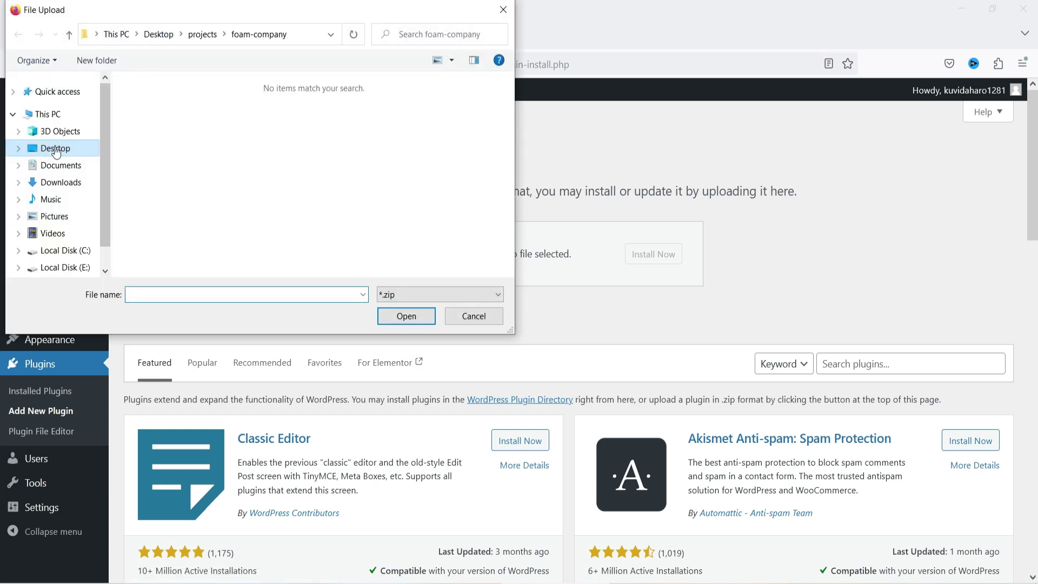
{"action": "left_click", "coordinate": [56, 151]}
{"action": "double_click", "coordinate": [315, 119]}
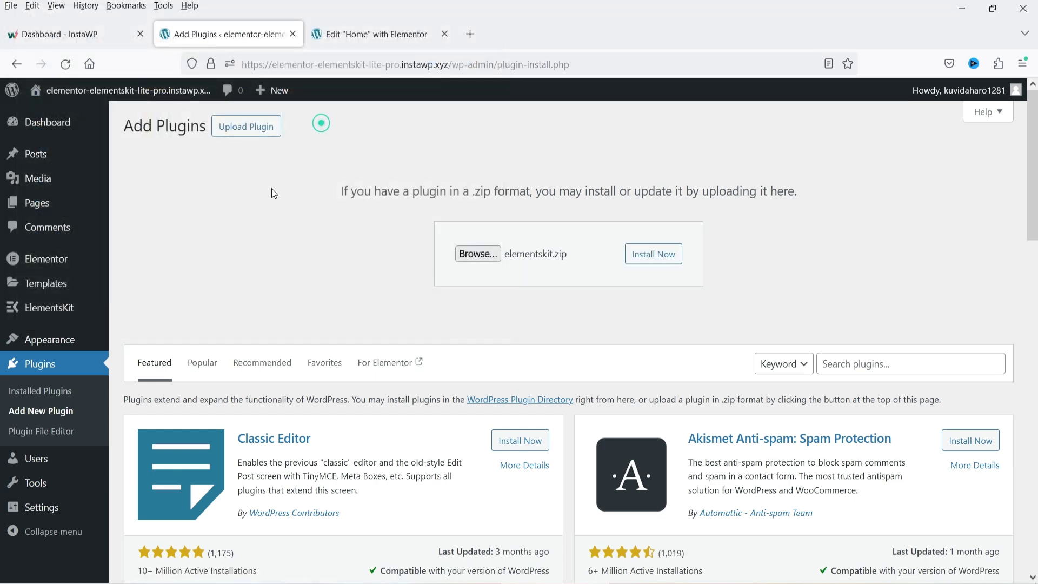
{"action": "left_click", "coordinate": [643, 258]}
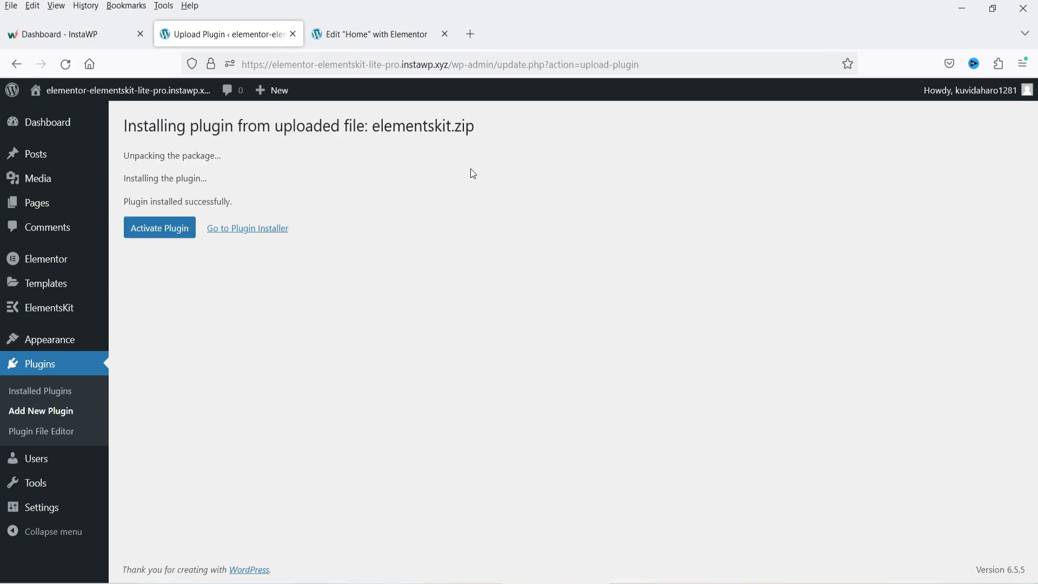
{"action": "left_click", "coordinate": [162, 228]}
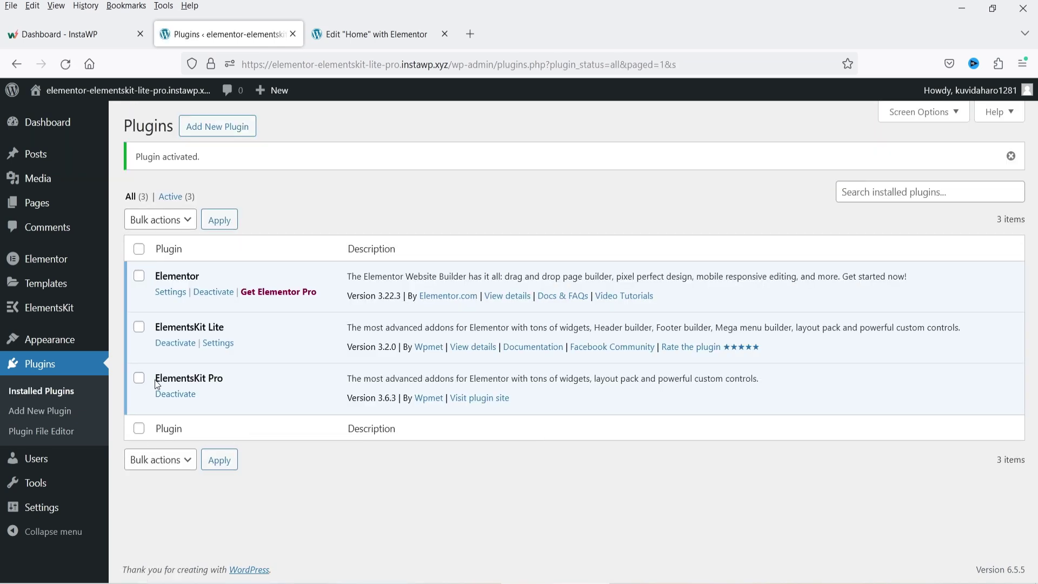
{"action": "mouse_move", "coordinate": [67, 310]}
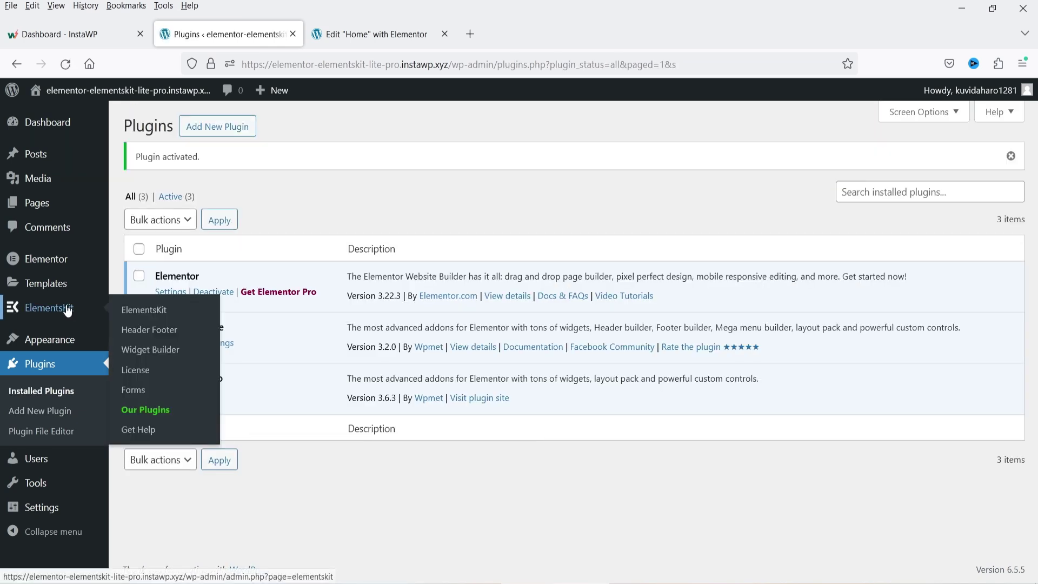
{"action": "left_click", "coordinate": [374, 41]}
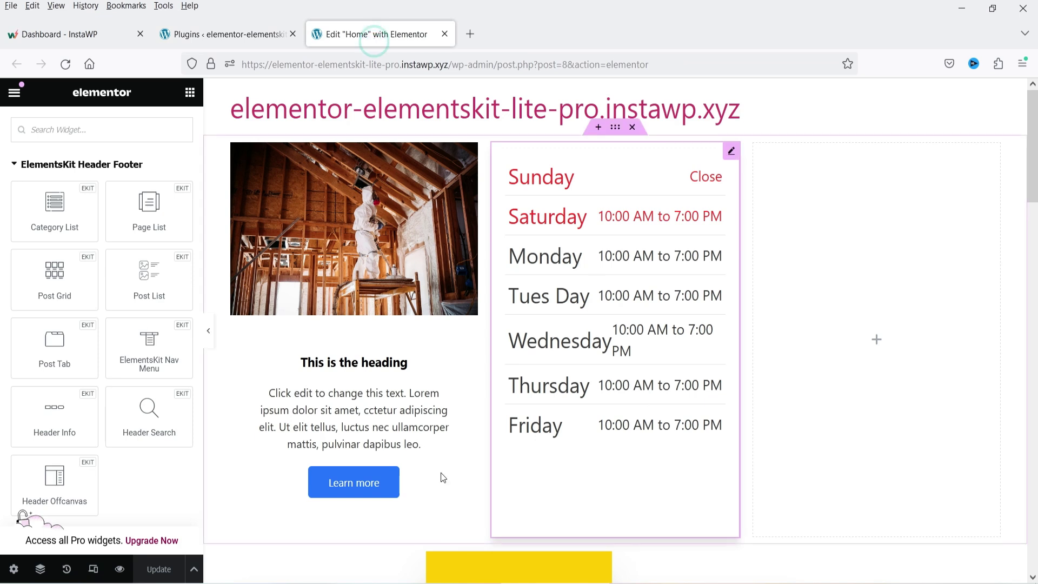
- Reload the editor and collapse the Layout, Basic, Pro and General widget groups
{"action": "left_click", "coordinate": [66, 64]}
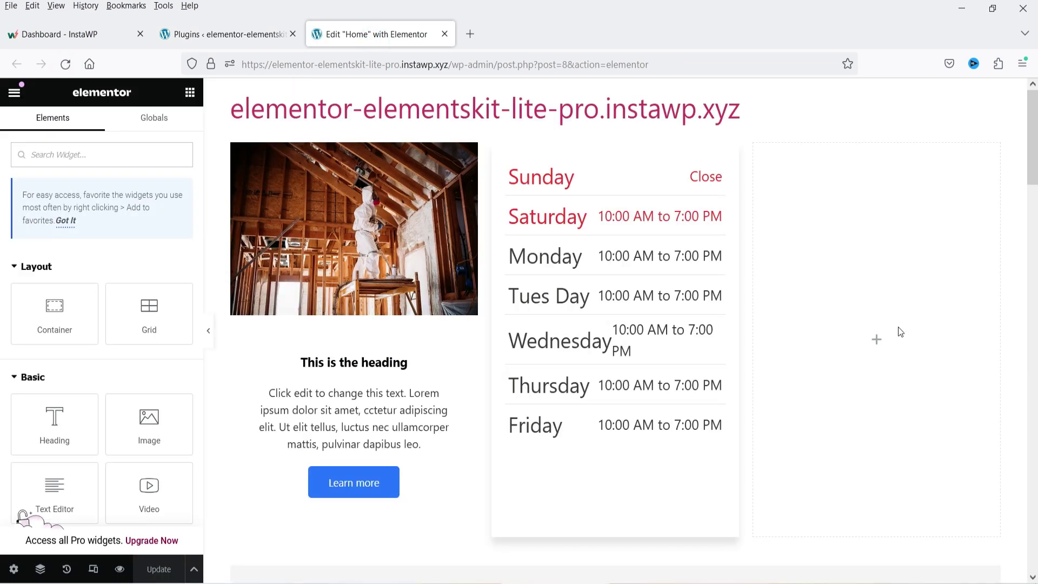
{"action": "left_click", "coordinate": [15, 266]}
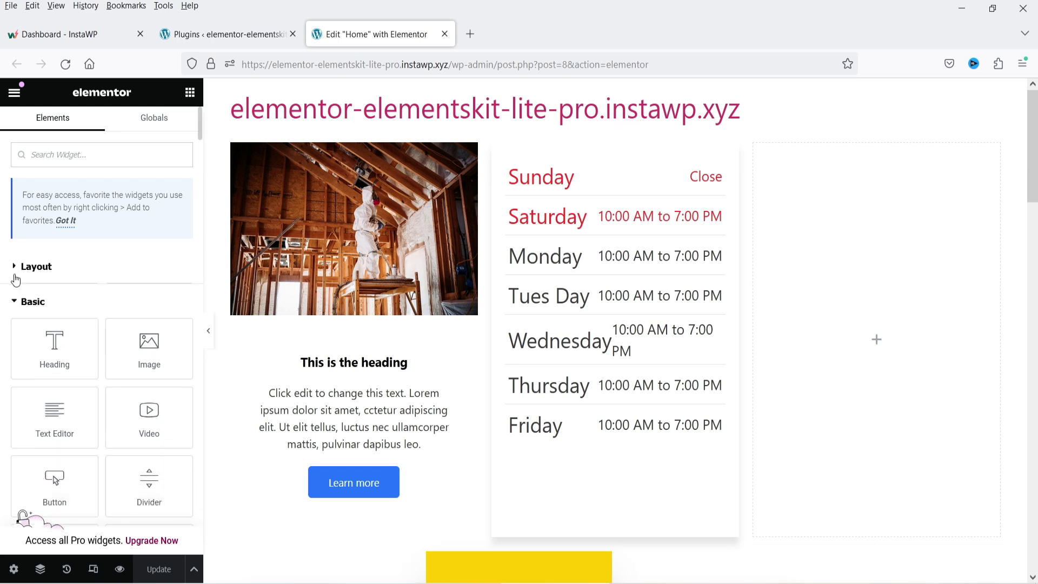
{"action": "left_click", "coordinate": [14, 304]}
{"action": "left_click", "coordinate": [18, 338]}
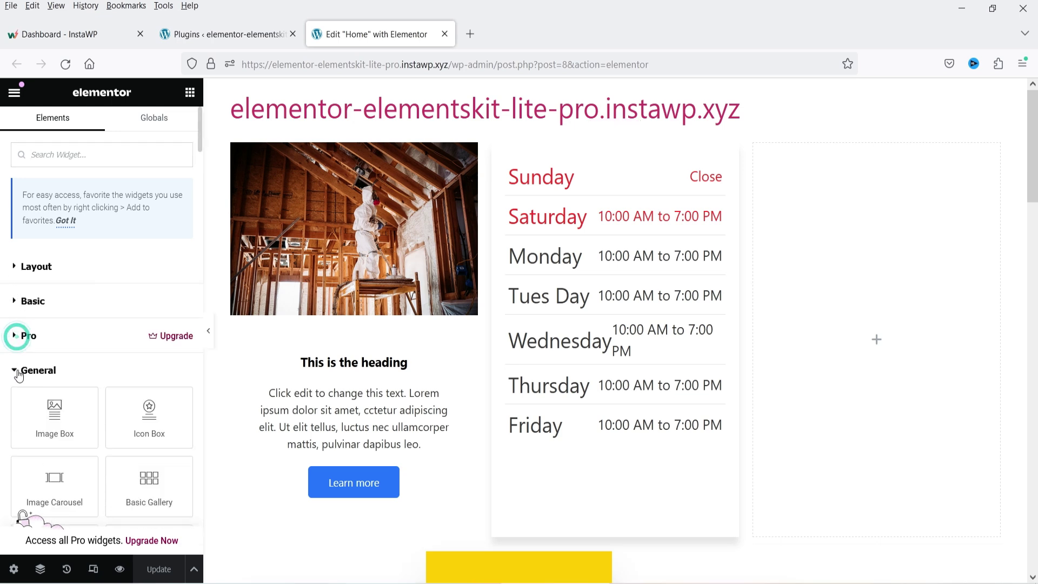
{"action": "left_click", "coordinate": [37, 365]}
- Drag ElementsKit's Popup Modal widget onto the canvas beneath the social icons
{"action": "scroll", "coordinate": [86, 301], "scroll_direction": "down", "scroll_amount": 5}
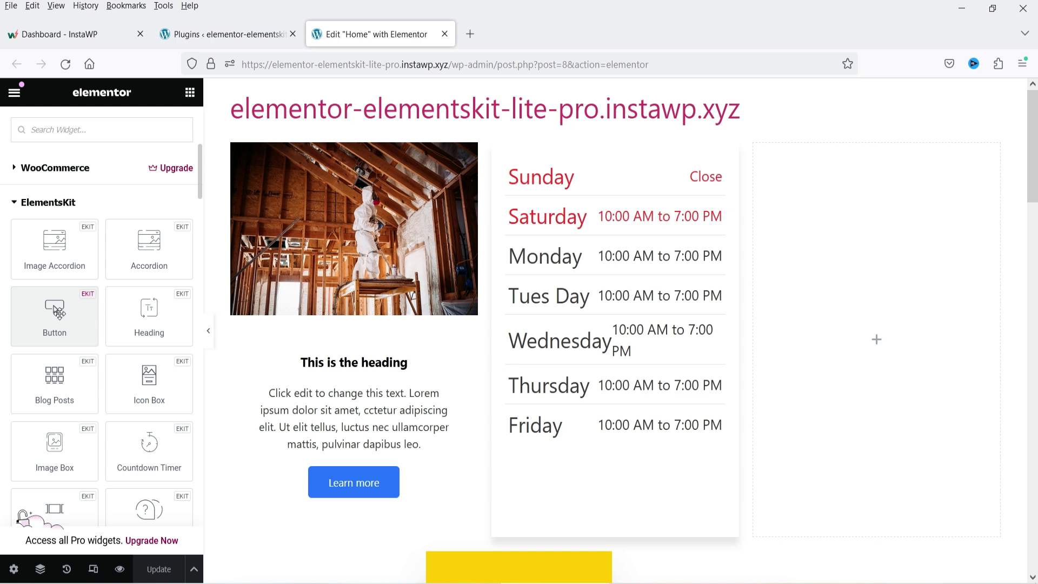
{"action": "scroll", "coordinate": [59, 312], "scroll_direction": "down", "scroll_amount": 1}
{"action": "scroll", "coordinate": [60, 313], "scroll_direction": "down", "scroll_amount": 1}
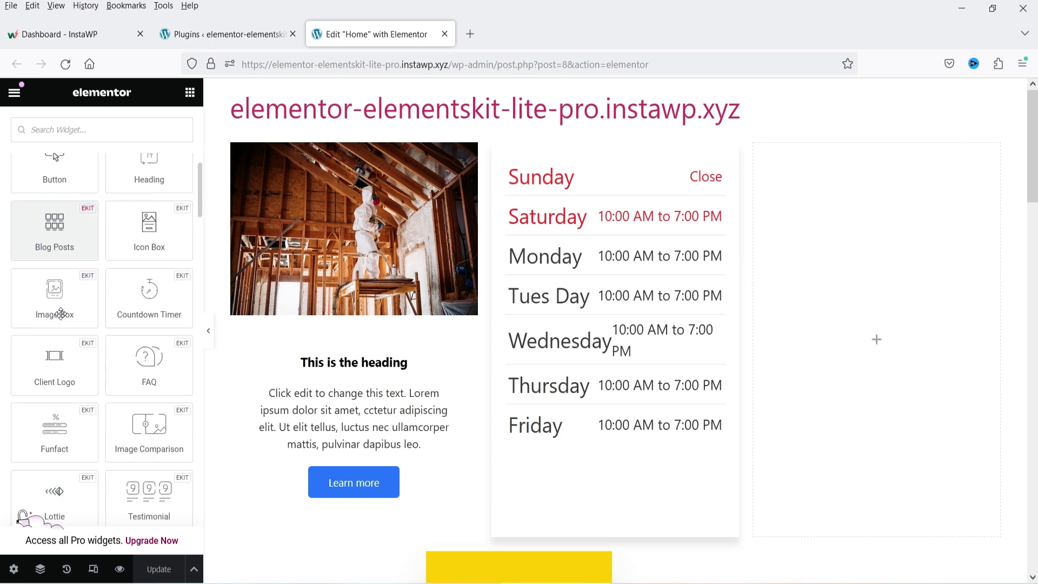
{"action": "scroll", "coordinate": [147, 247], "scroll_direction": "down", "scroll_amount": 10}
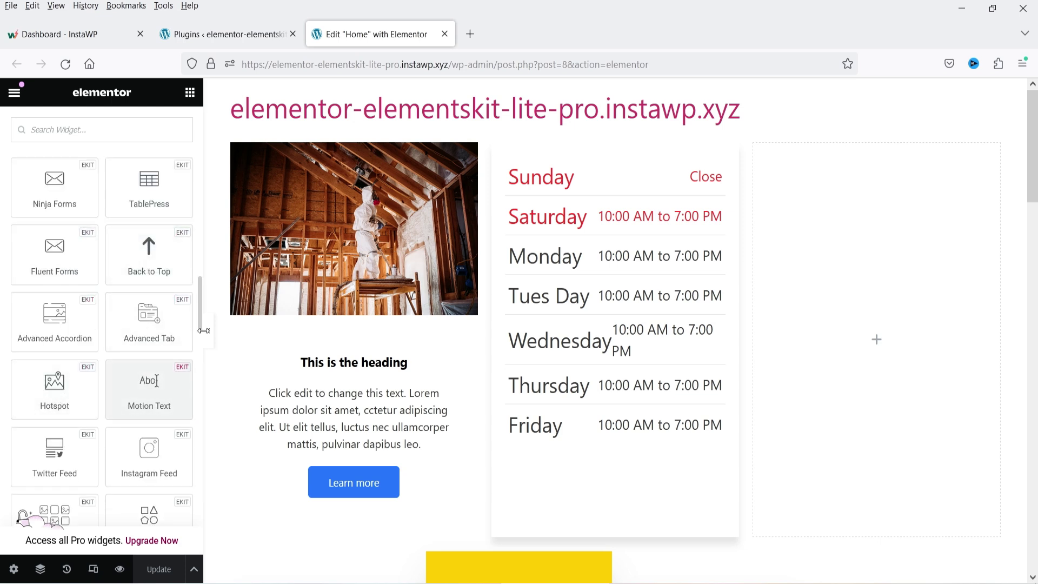
{"action": "scroll", "coordinate": [315, 396], "scroll_direction": "down", "scroll_amount": 5}
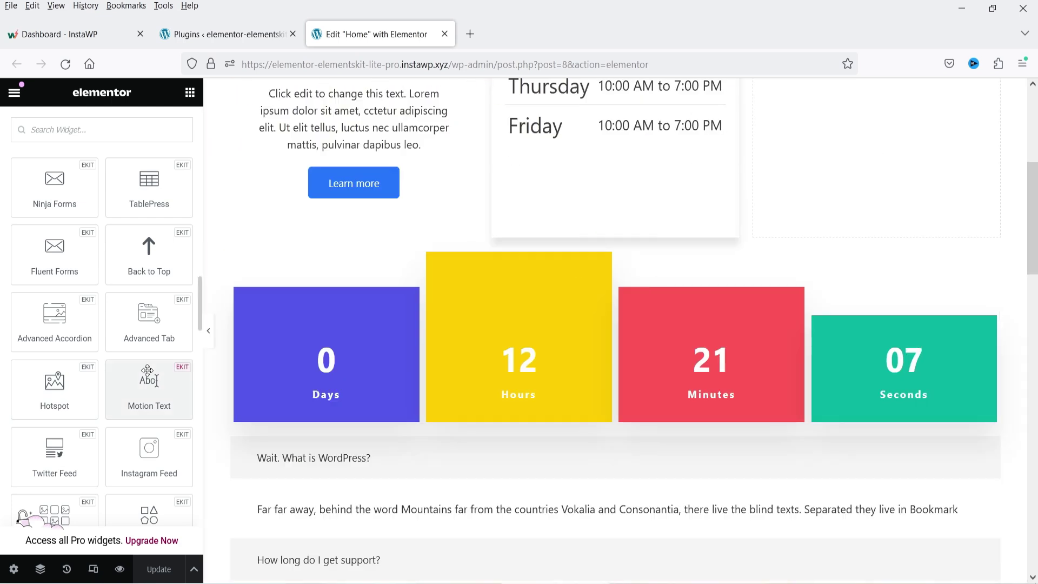
{"action": "scroll", "coordinate": [138, 345], "scroll_direction": "down", "scroll_amount": 4}
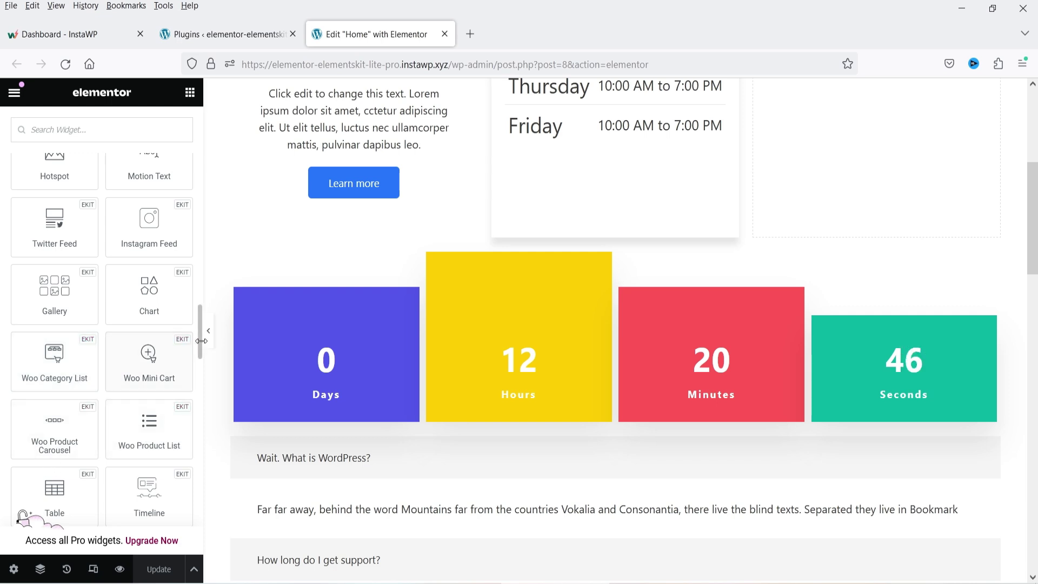
{"action": "scroll", "coordinate": [170, 352], "scroll_direction": "down", "scroll_amount": 3}
{"action": "scroll", "coordinate": [170, 352], "scroll_direction": "down", "scroll_amount": 2}
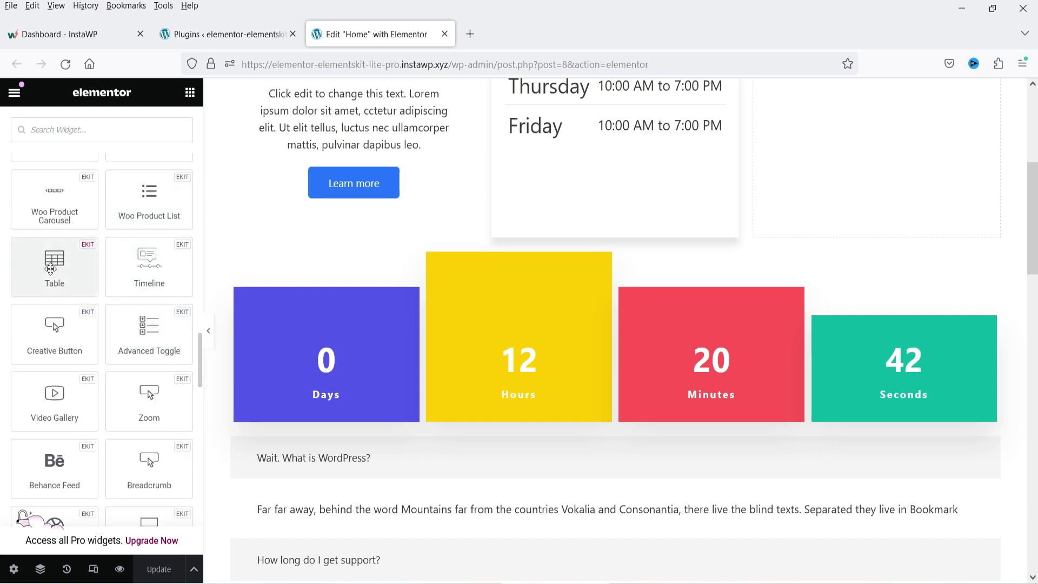
{"action": "scroll", "coordinate": [697, 318], "scroll_direction": "down", "scroll_amount": 15}
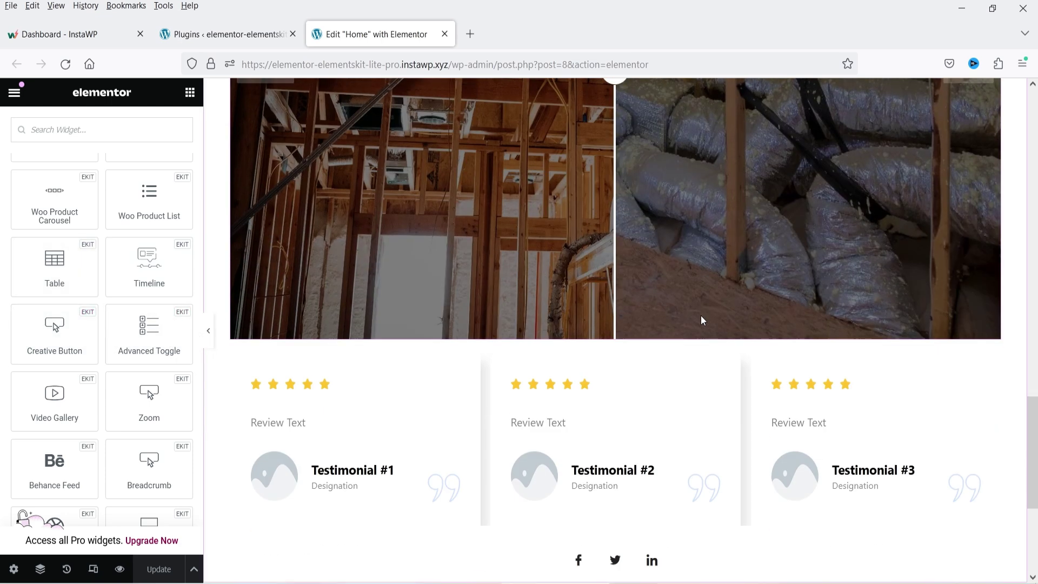
{"action": "scroll", "coordinate": [136, 412], "scroll_direction": "down", "scroll_amount": 6}
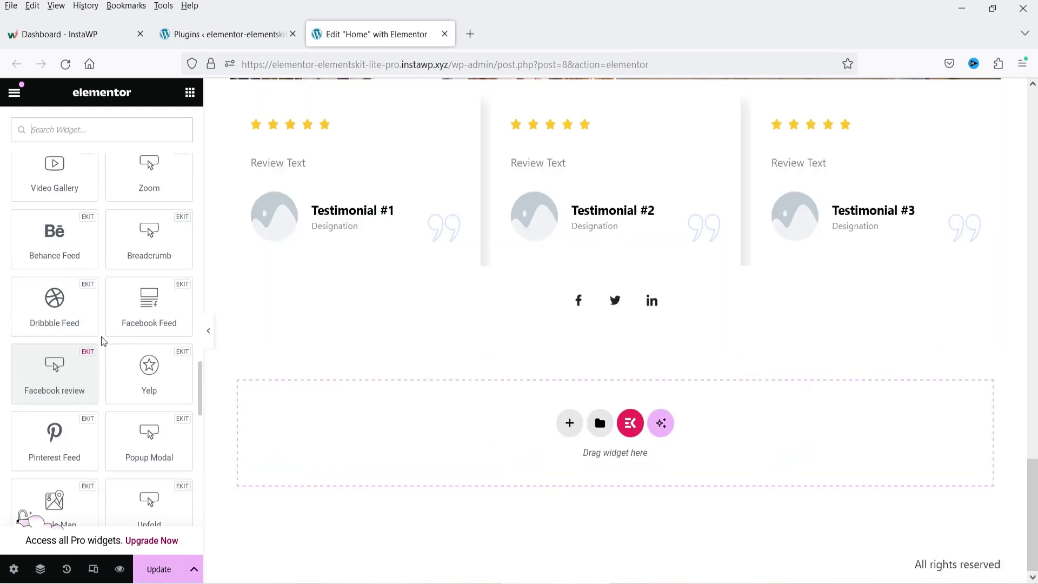
{"action": "scroll", "coordinate": [150, 338], "scroll_direction": "down", "scroll_amount": 3}
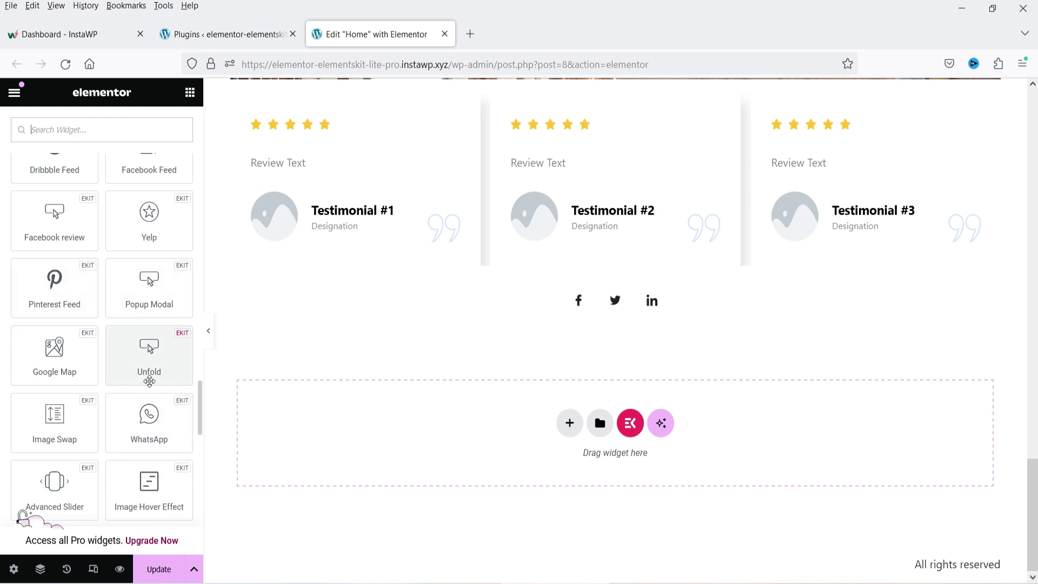
{"action": "left_click_drag", "start_coordinate": [149, 286], "coordinate": [682, 319]}
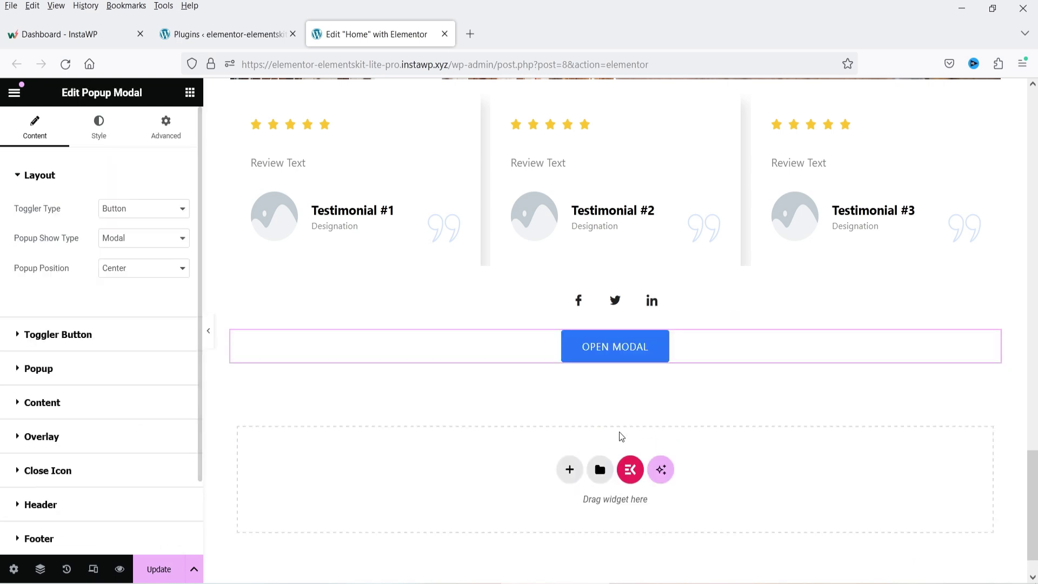
- Change Popup Show Type from modal to Slide and preview it
{"action": "left_click", "coordinate": [612, 352]}
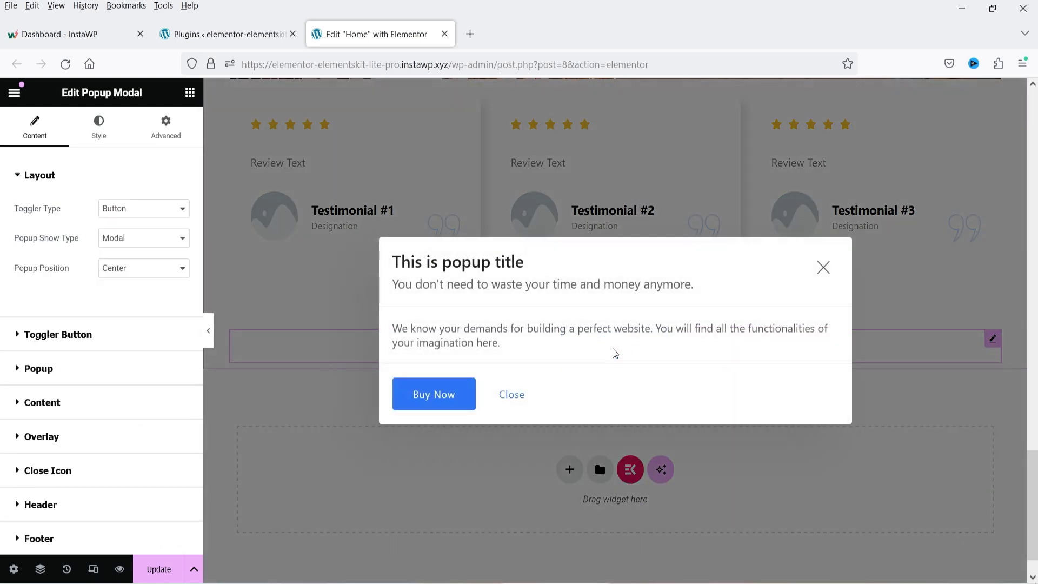
{"action": "left_click", "coordinate": [825, 275]}
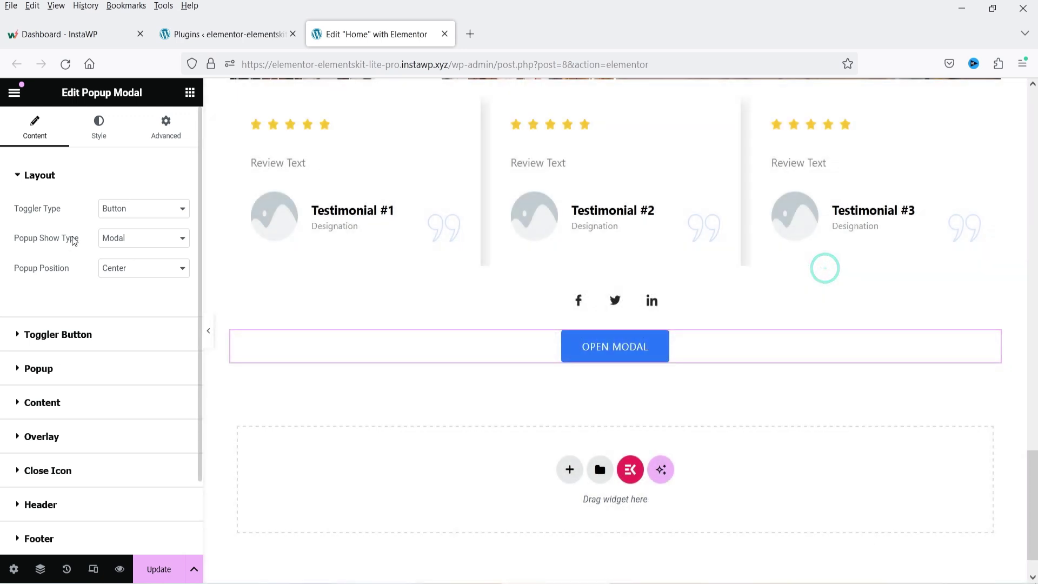
{"action": "left_click", "coordinate": [135, 245]}
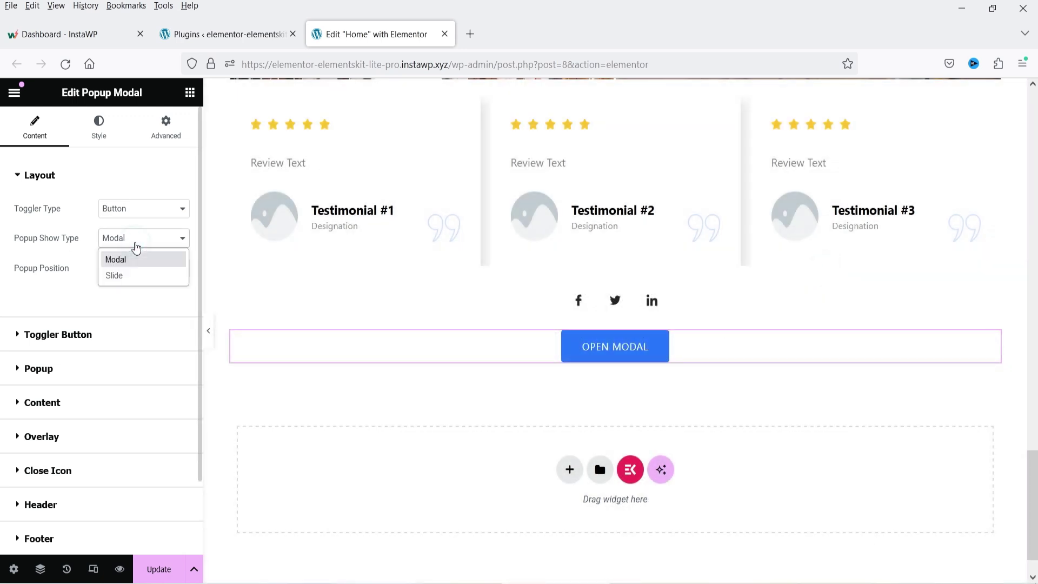
{"action": "left_click", "coordinate": [137, 276]}
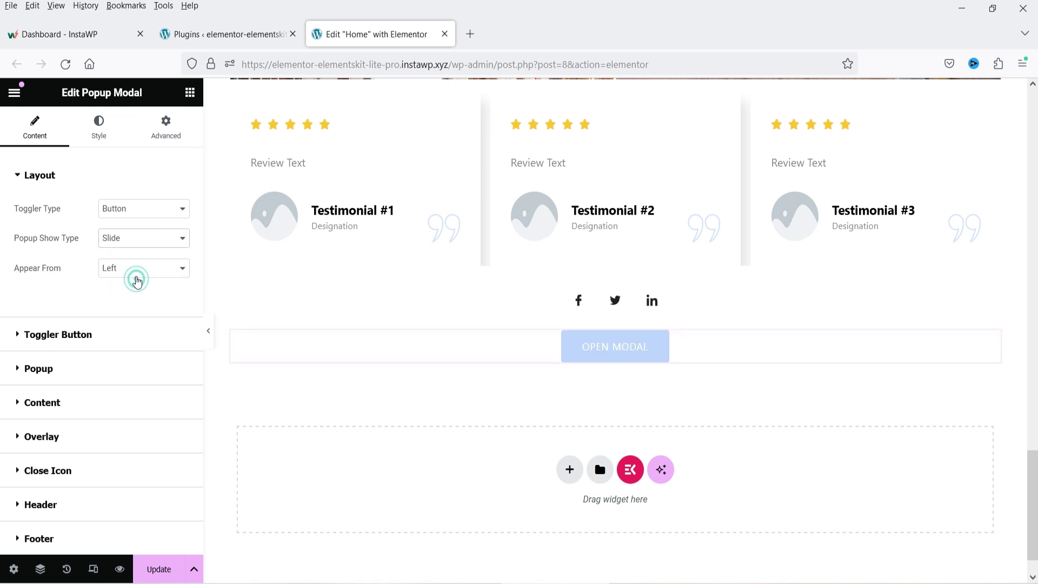
{"action": "left_click", "coordinate": [610, 359]}
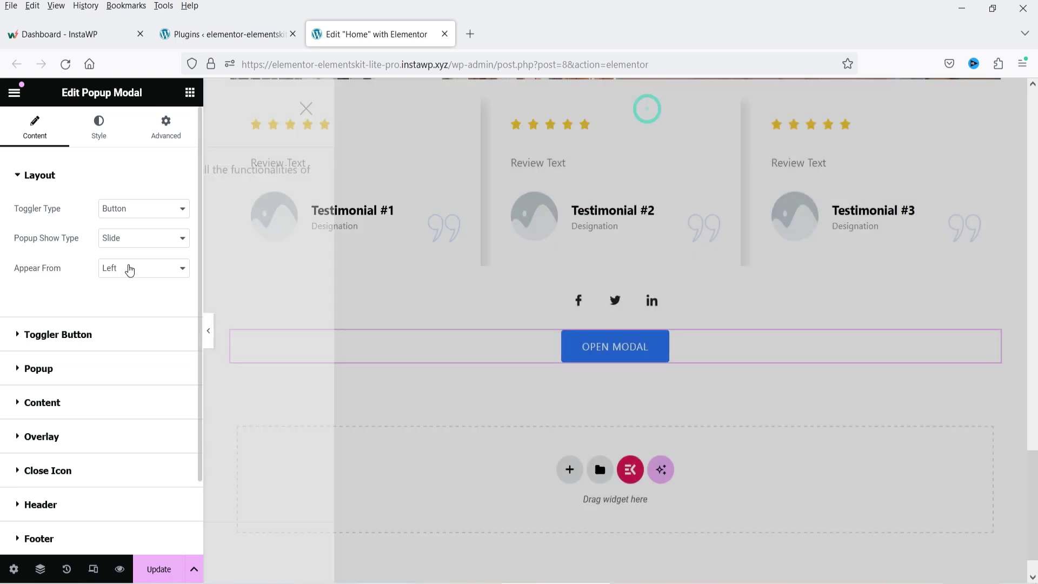
- Try Appear From Top in preview, then set Appear From back to Left
{"action": "left_click", "coordinate": [128, 269]}
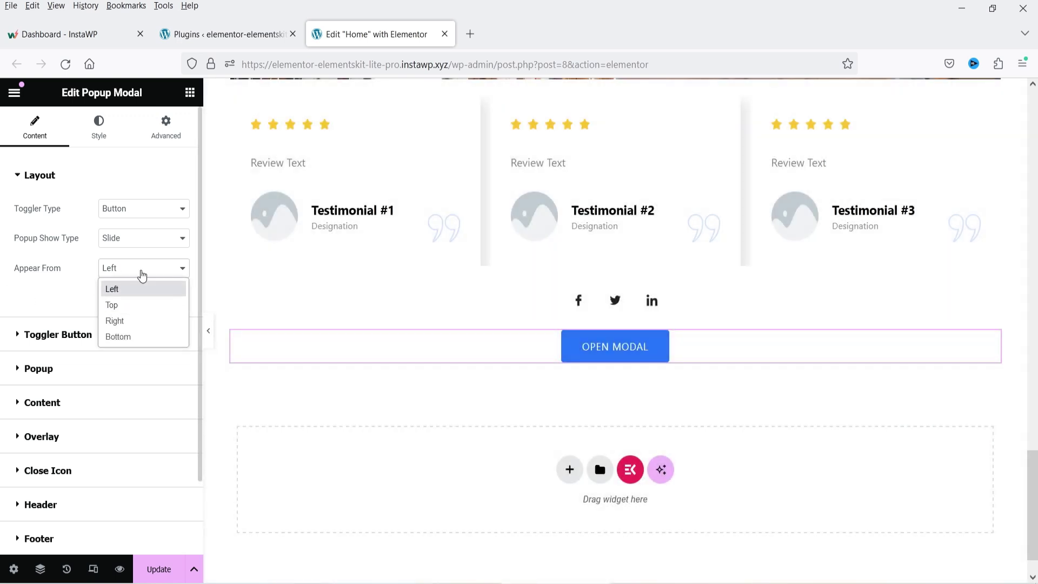
{"action": "left_click", "coordinate": [142, 306]}
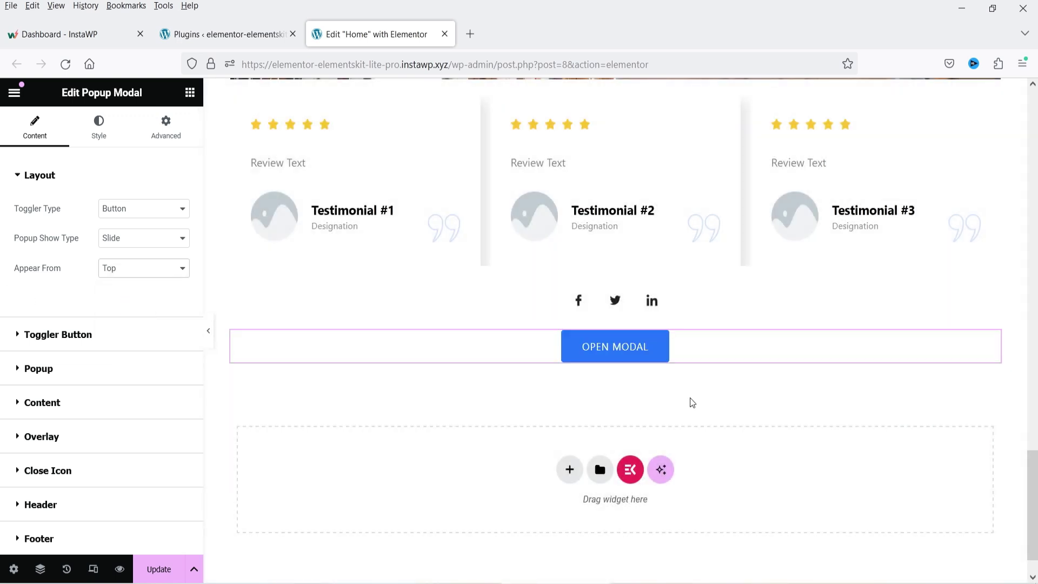
{"action": "left_click", "coordinate": [640, 361]}
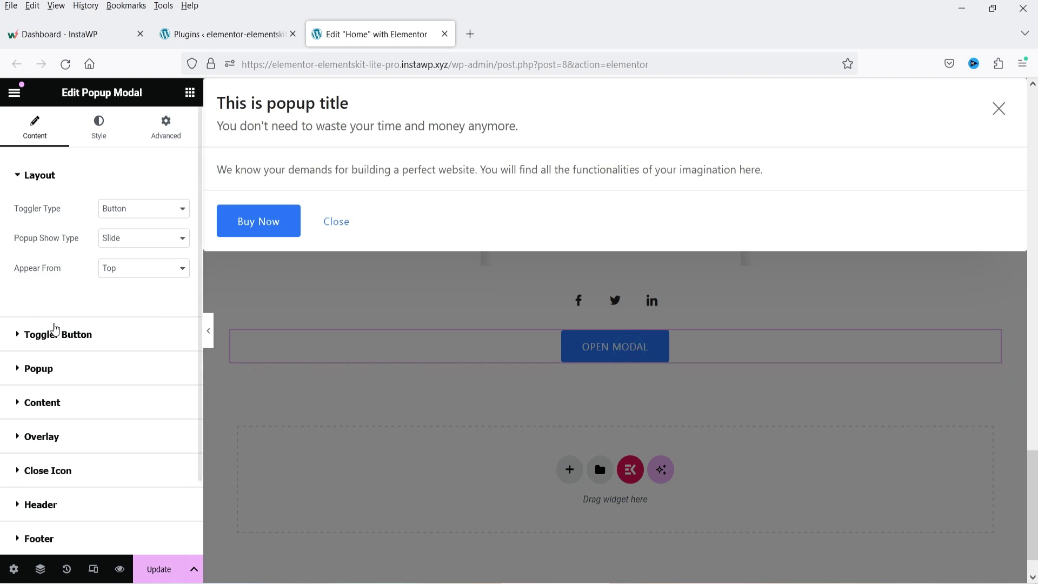
{"action": "left_click", "coordinate": [130, 277]}
{"action": "left_click", "coordinate": [127, 287]}
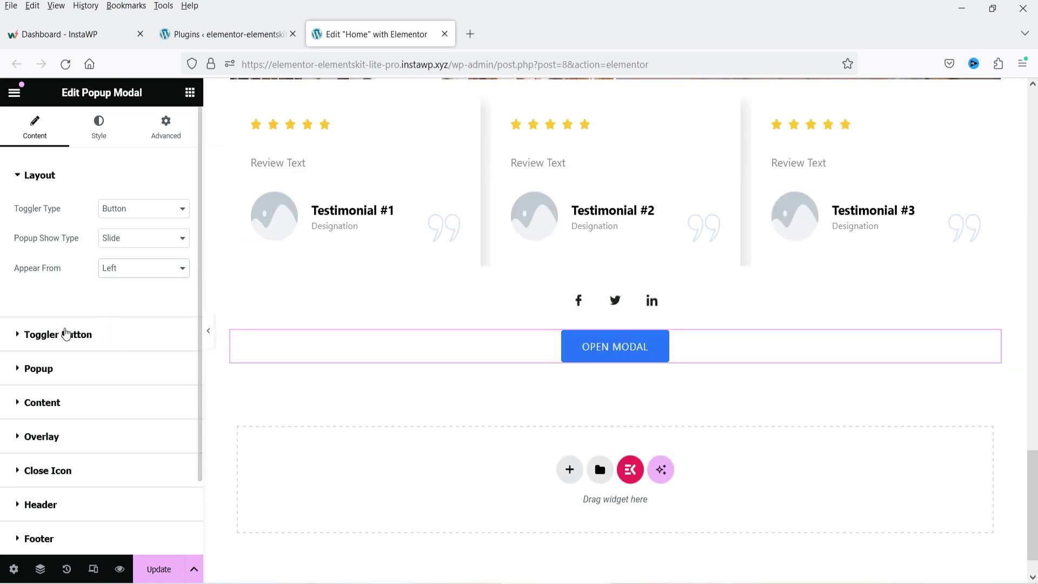
{"action": "left_click", "coordinate": [65, 334]}
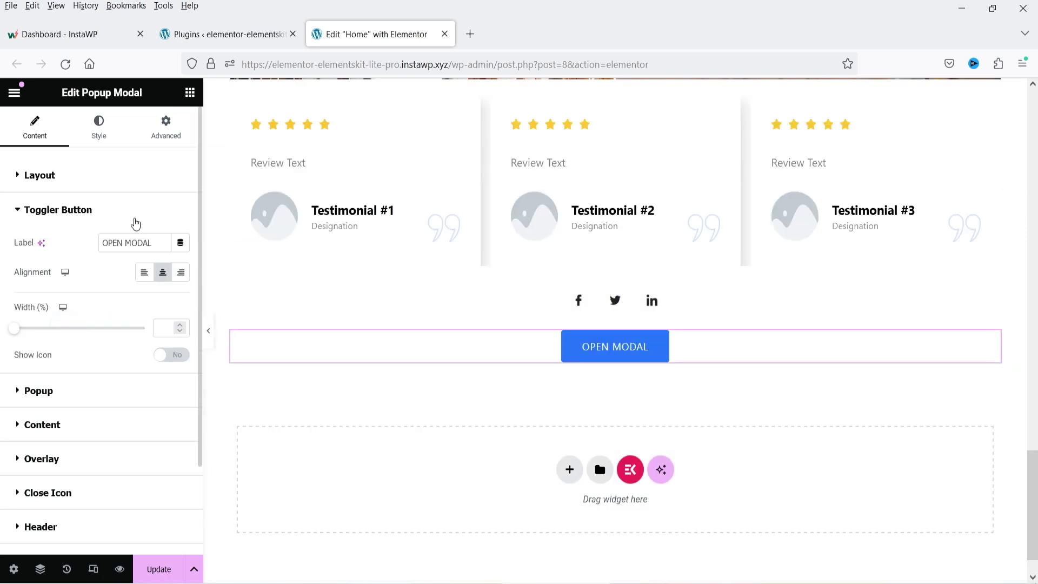
{"action": "left_click", "coordinate": [52, 390]}
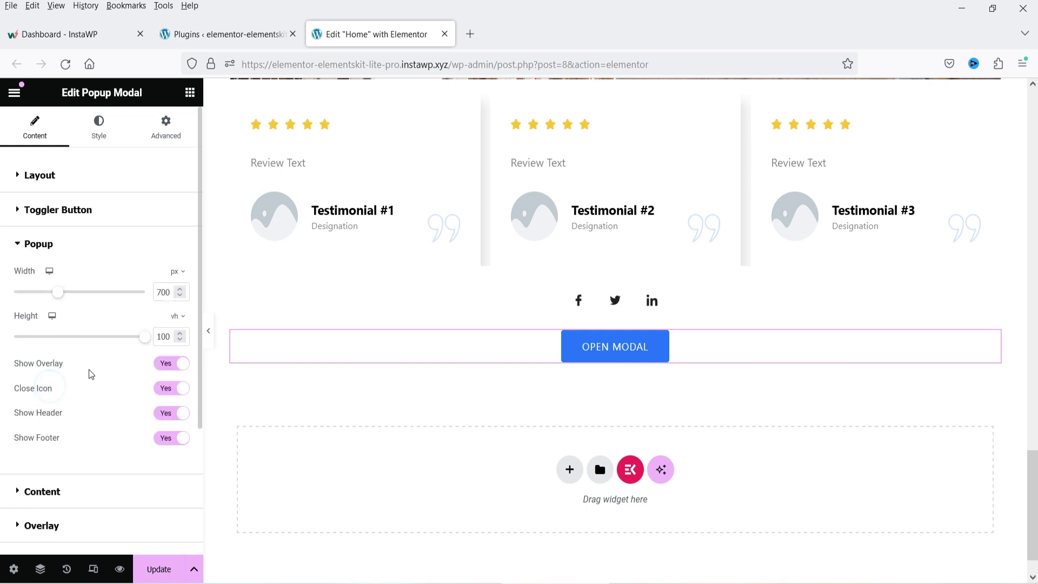
{"action": "scroll", "coordinate": [89, 373], "scroll_direction": "down", "scroll_amount": 3}
{"action": "left_click", "coordinate": [67, 312]}
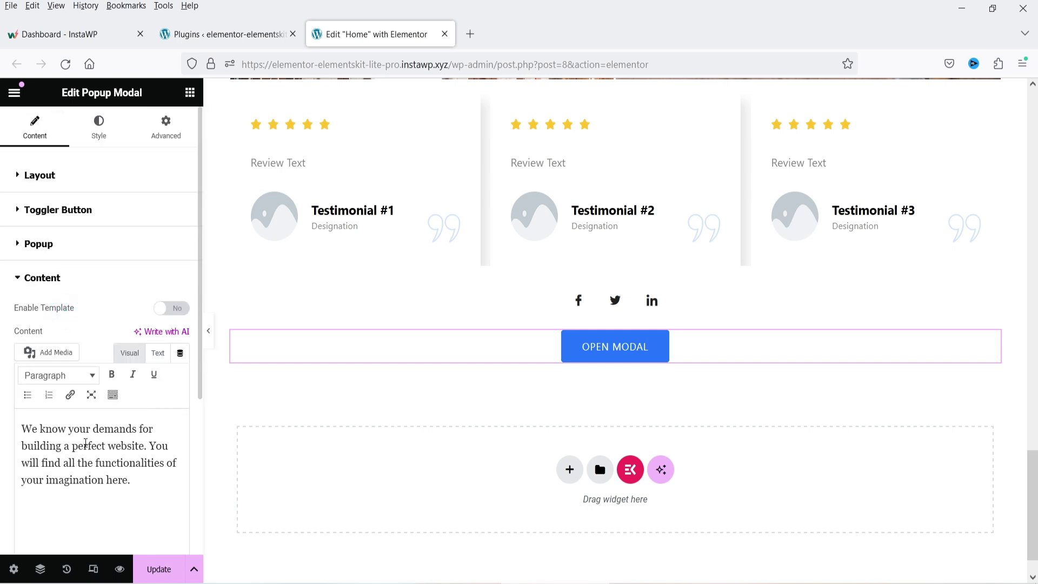
{"action": "triple_click", "coordinate": [69, 457]}
{"action": "left_click", "coordinate": [62, 281]}
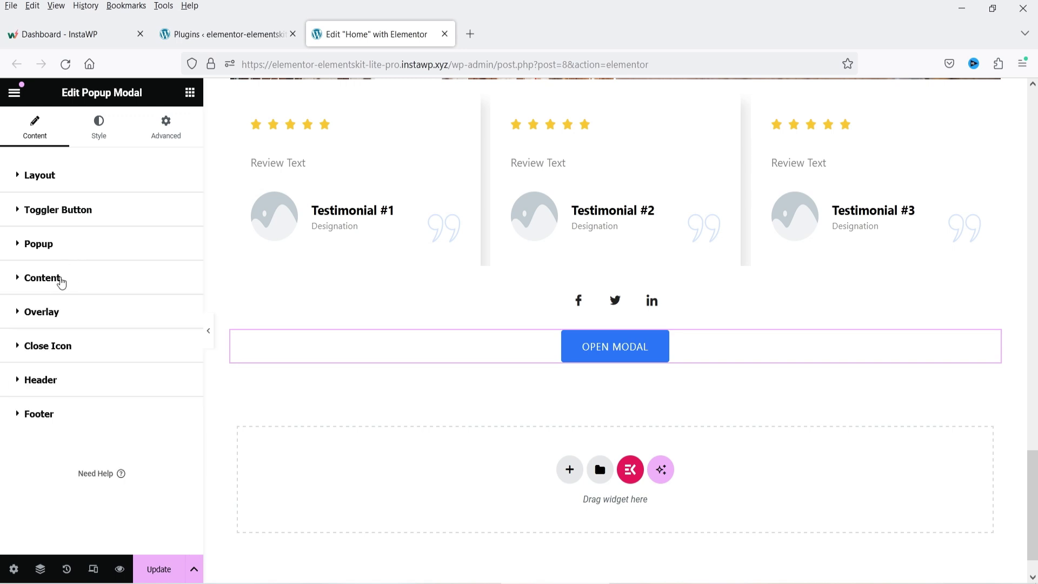
{"action": "left_click", "coordinate": [67, 319]}
{"action": "left_click", "coordinate": [68, 319]}
{"action": "left_click", "coordinate": [76, 347]}
{"action": "left_click", "coordinate": [76, 348]}
{"action": "left_click", "coordinate": [78, 377]}
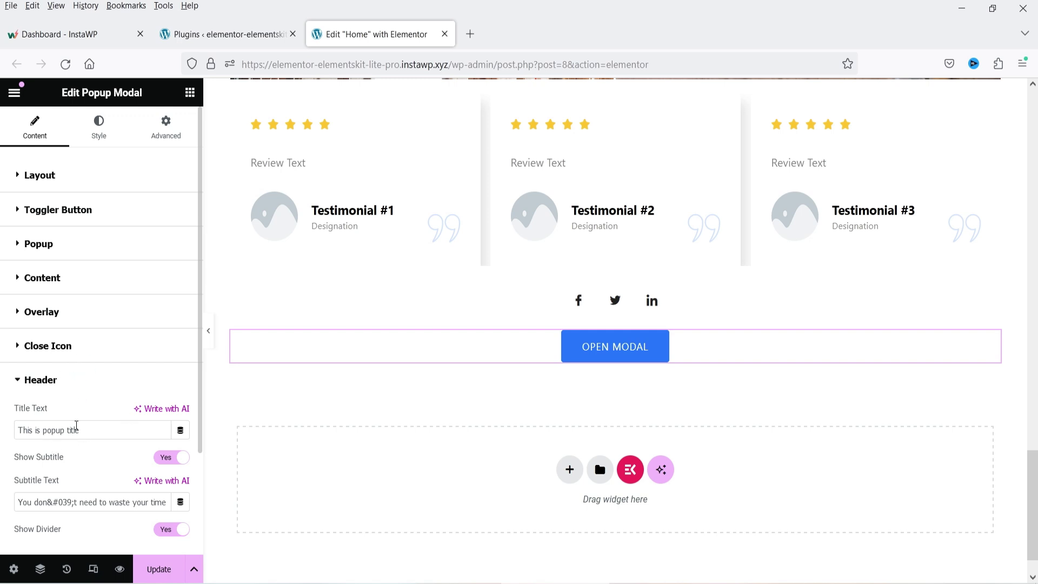
{"action": "left_click", "coordinate": [644, 348]}
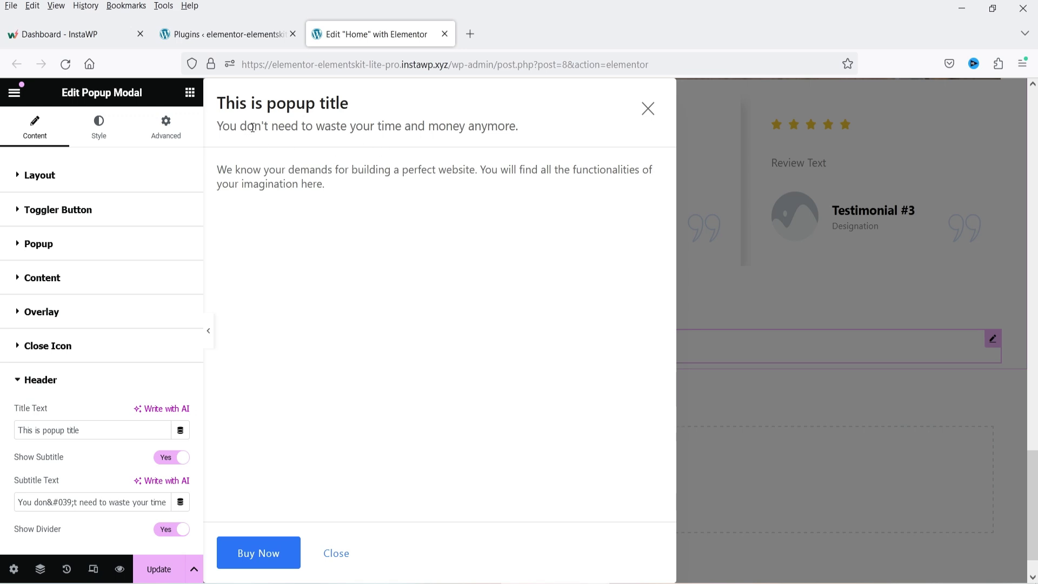
{"action": "left_click_drag", "start_coordinate": [219, 169], "coordinate": [410, 160]}
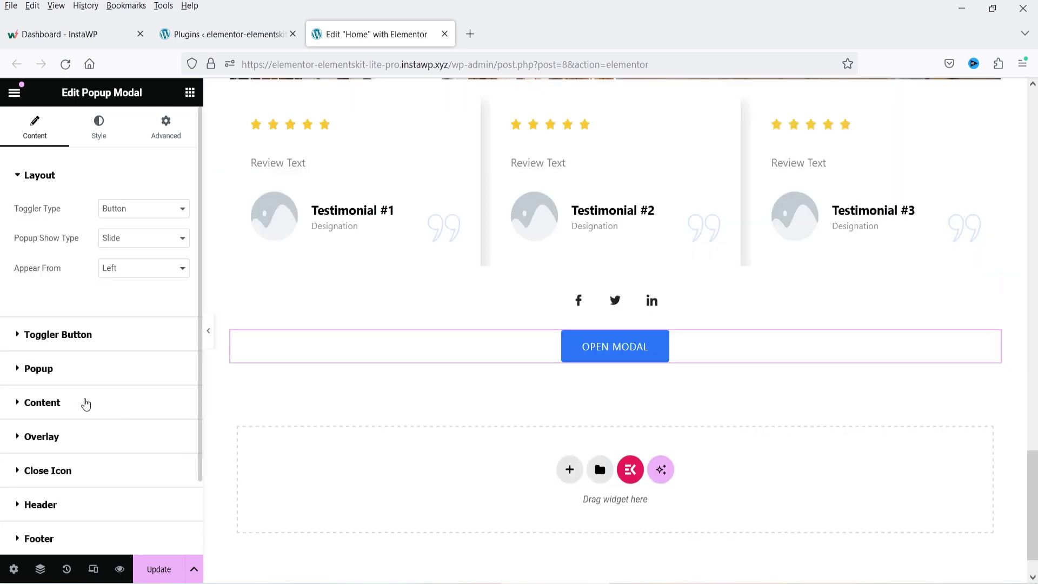
{"action": "scroll", "coordinate": [84, 397], "scroll_direction": "down", "scroll_amount": 2}
{"action": "scroll", "coordinate": [92, 390], "scroll_direction": "up", "scroll_amount": 2}
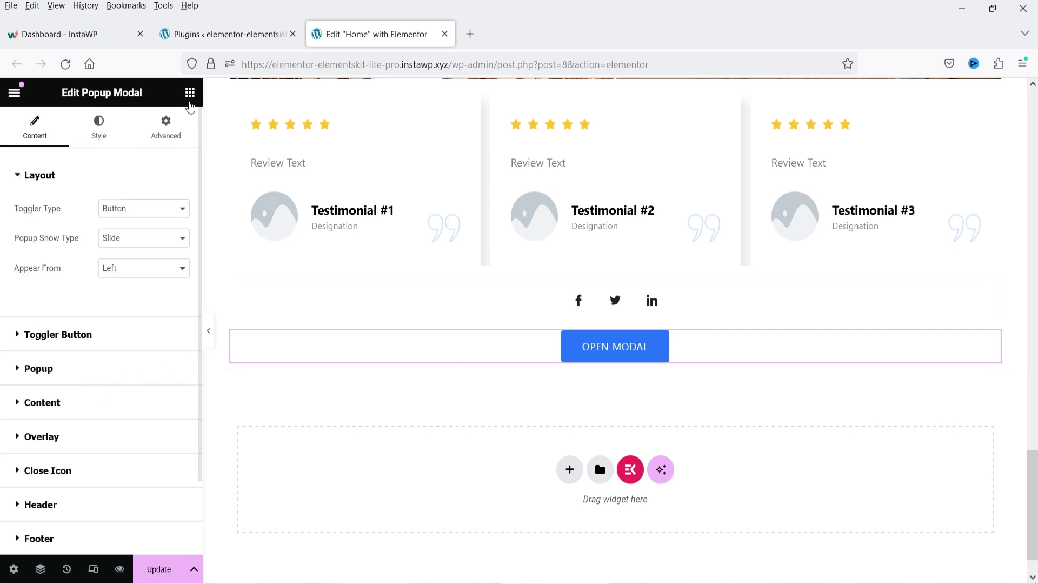
- Drop a Stylish List into the empty right column, then add Fancy Animated Text above it
{"action": "left_click", "coordinate": [190, 92]}
{"action": "scroll", "coordinate": [88, 360], "scroll_direction": "down", "scroll_amount": 10}
{"action": "scroll", "coordinate": [88, 360], "scroll_direction": "down", "scroll_amount": 15}
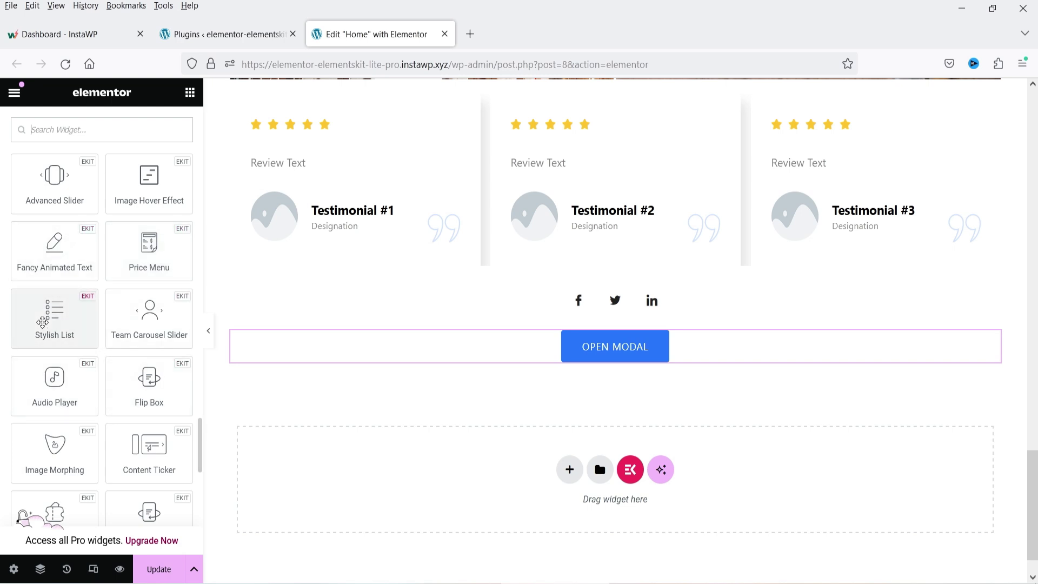
{"action": "scroll", "coordinate": [922, 324], "scroll_direction": "up", "scroll_amount": 15}
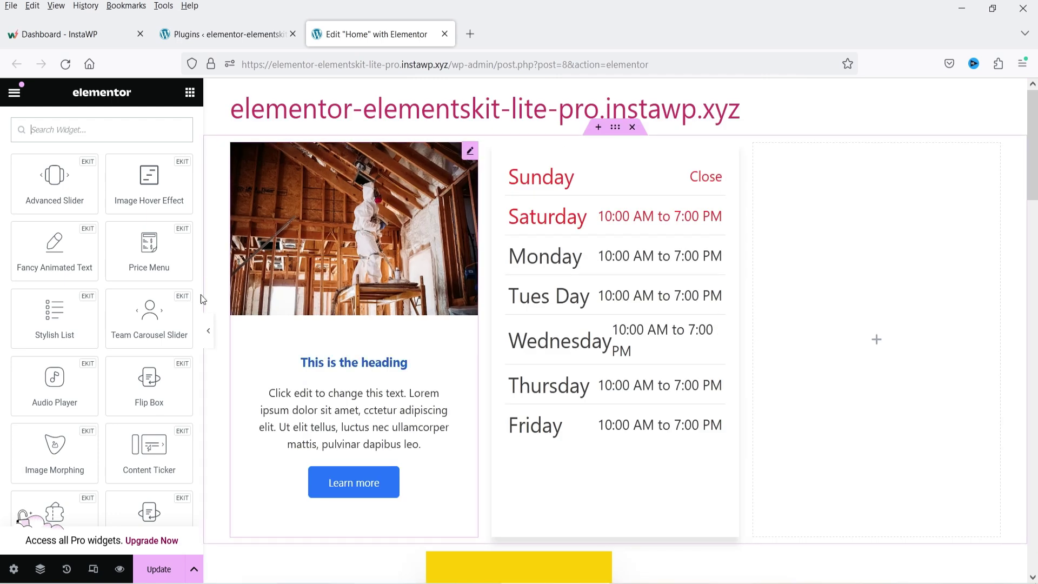
{"action": "left_click_drag", "start_coordinate": [55, 319], "coordinate": [892, 371]}
{"action": "left_click", "coordinate": [38, 307]}
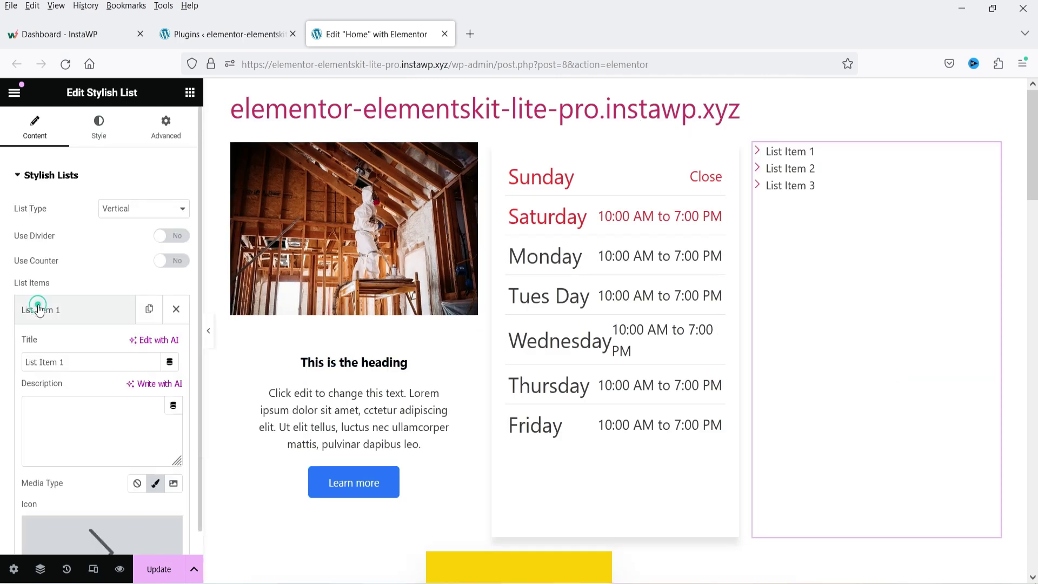
{"action": "left_click", "coordinate": [39, 310]}
{"action": "left_click", "coordinate": [189, 92]}
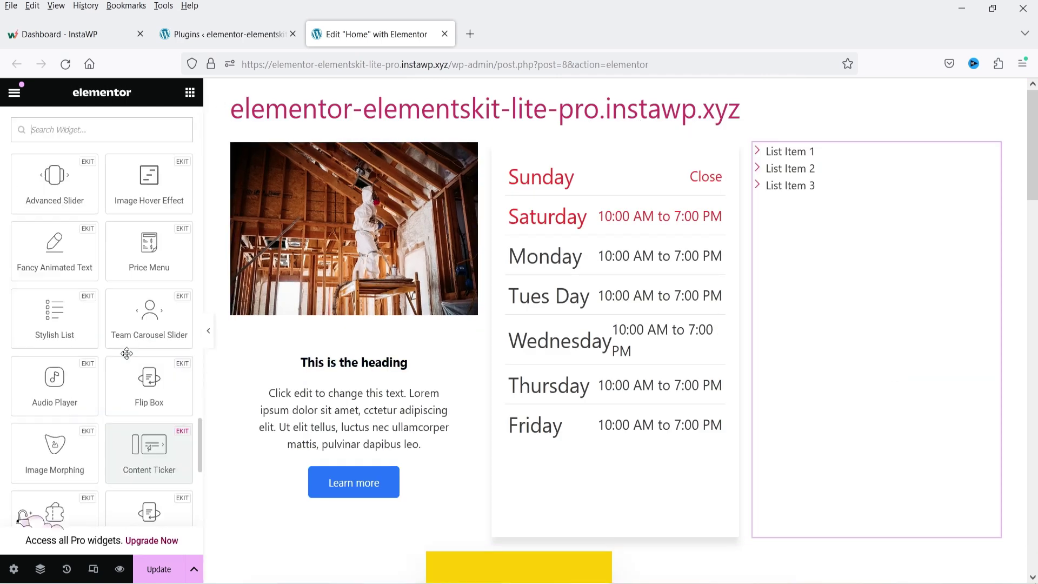
{"action": "left_click_drag", "start_coordinate": [46, 243], "coordinate": [806, 188]}
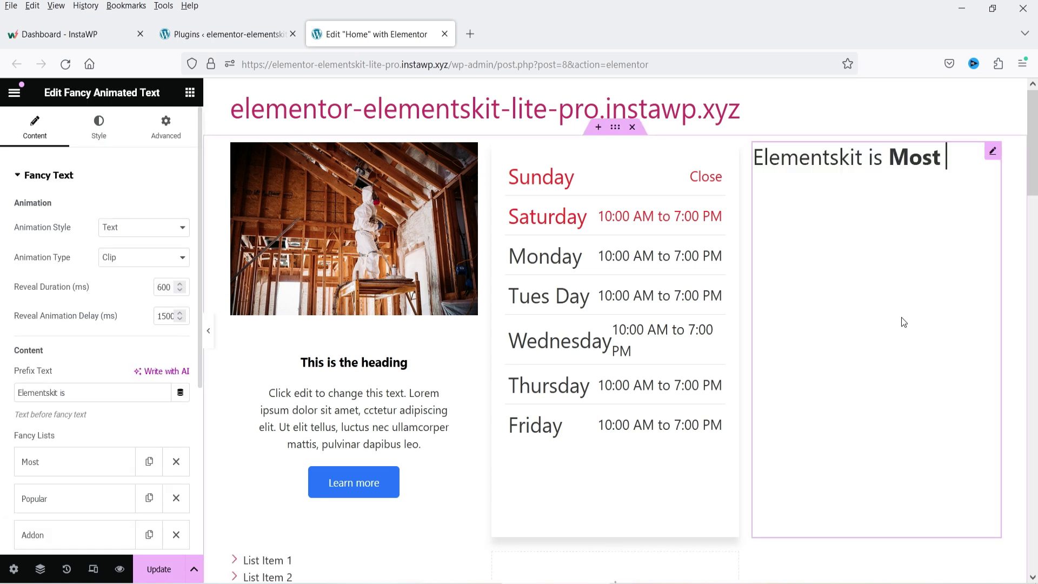
- Review the 'Elementskit is' prefix and the Most, Popular and Addon fancy-list words
{"action": "scroll", "coordinate": [43, 298], "scroll_direction": "down", "scroll_amount": 3}
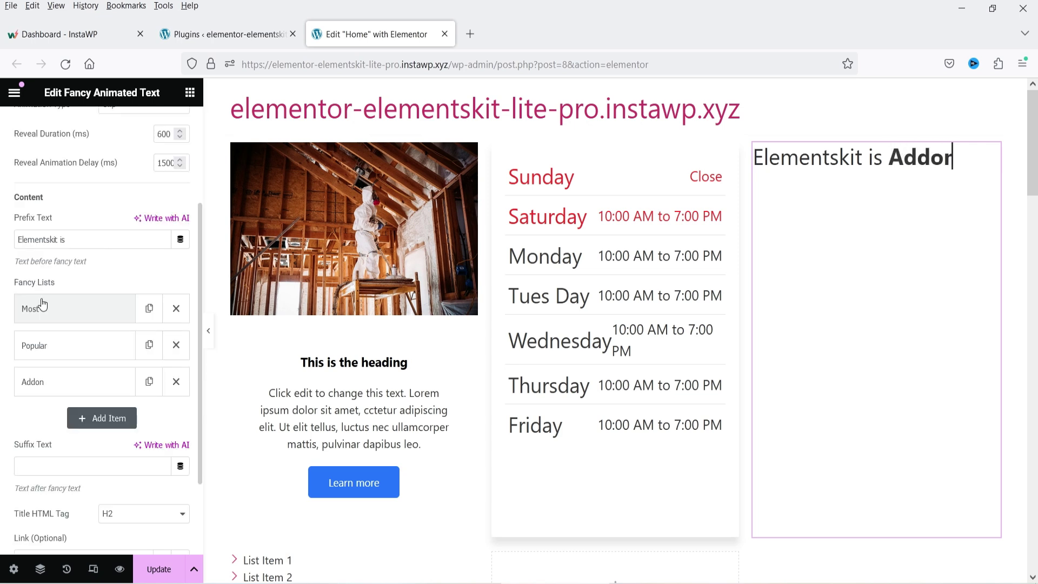
{"action": "triple_click", "coordinate": [58, 243]}
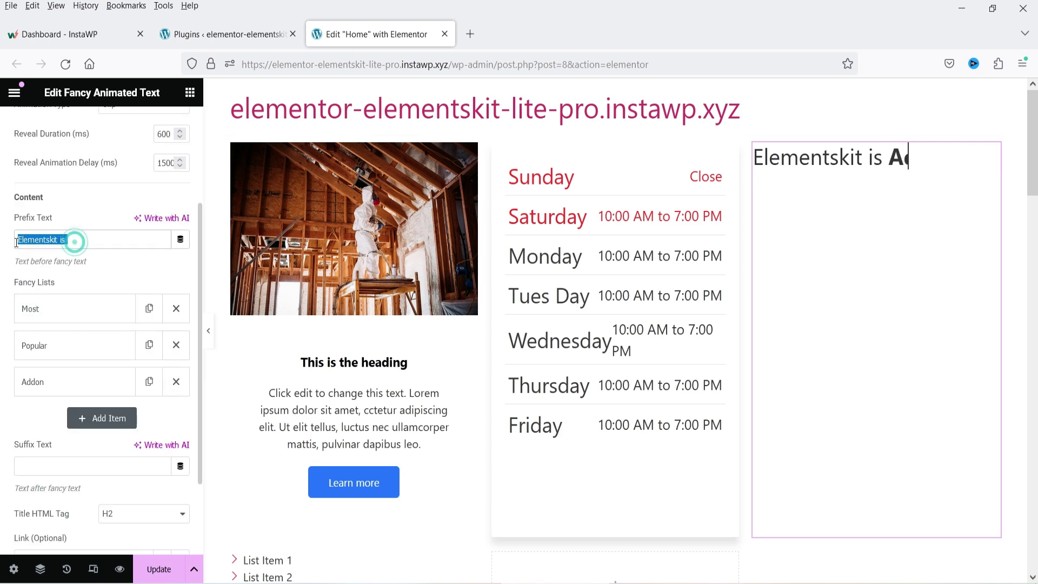
{"action": "left_click", "coordinate": [49, 313]}
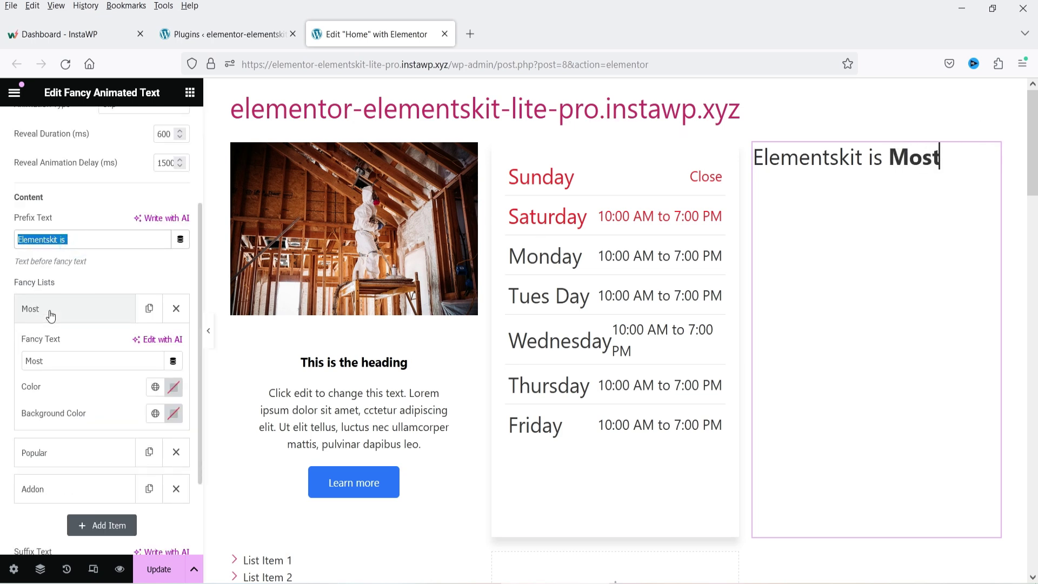
{"action": "left_click", "coordinate": [51, 313]}
{"action": "left_click", "coordinate": [40, 344]}
{"action": "left_click", "coordinate": [40, 348]}
{"action": "left_click", "coordinate": [46, 385]}
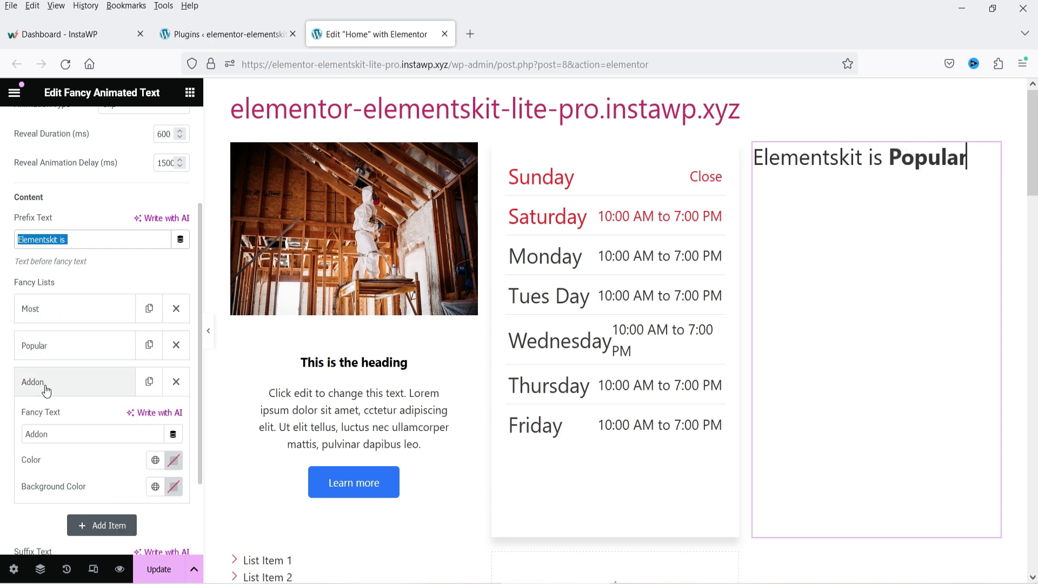
{"action": "left_click", "coordinate": [41, 384]}
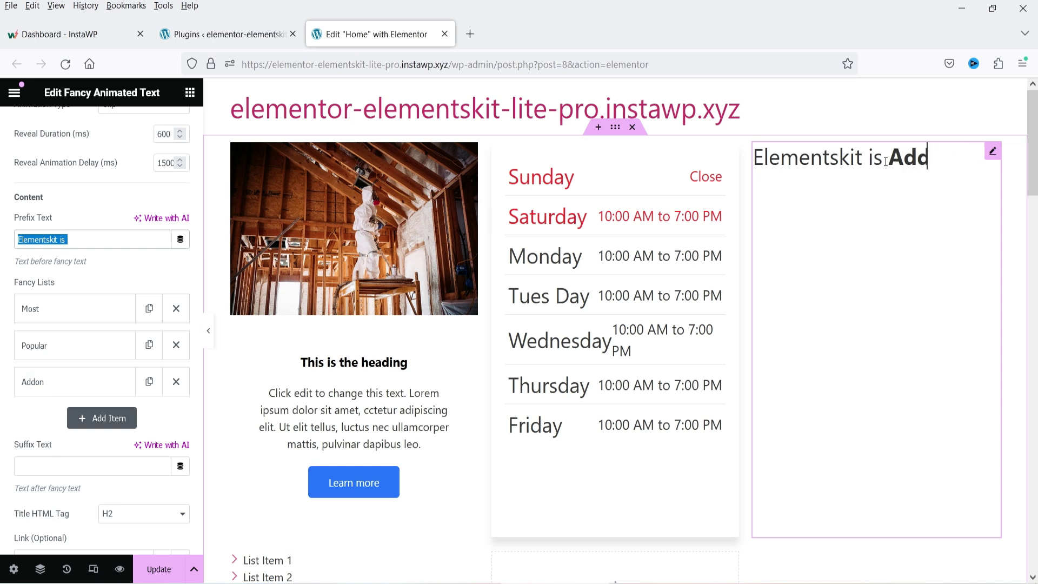
- Check the animated text's Style options, then go back to the widget list
{"action": "scroll", "coordinate": [103, 232], "scroll_direction": "up", "scroll_amount": 3}
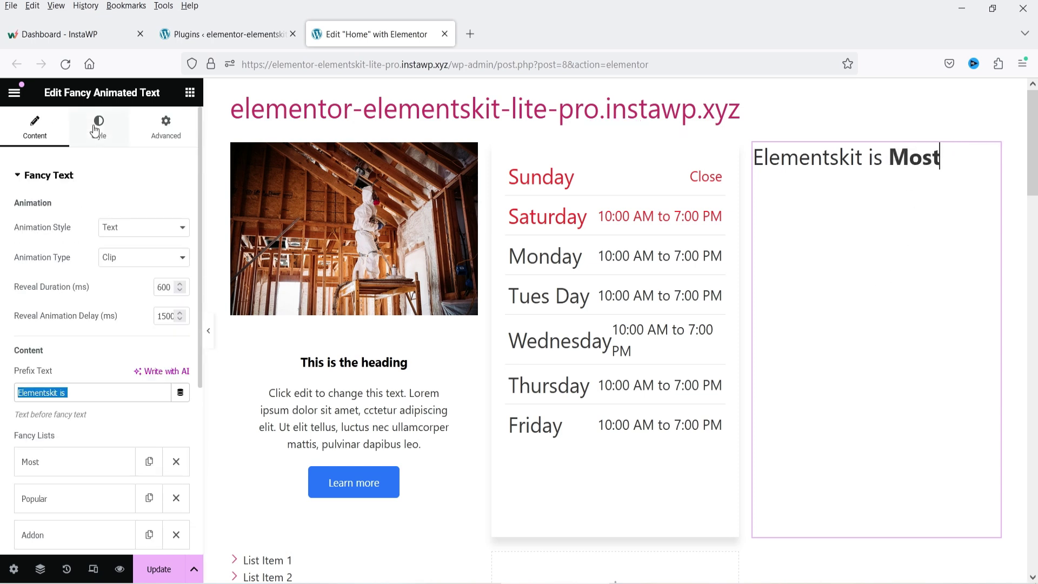
{"action": "left_click", "coordinate": [95, 128]}
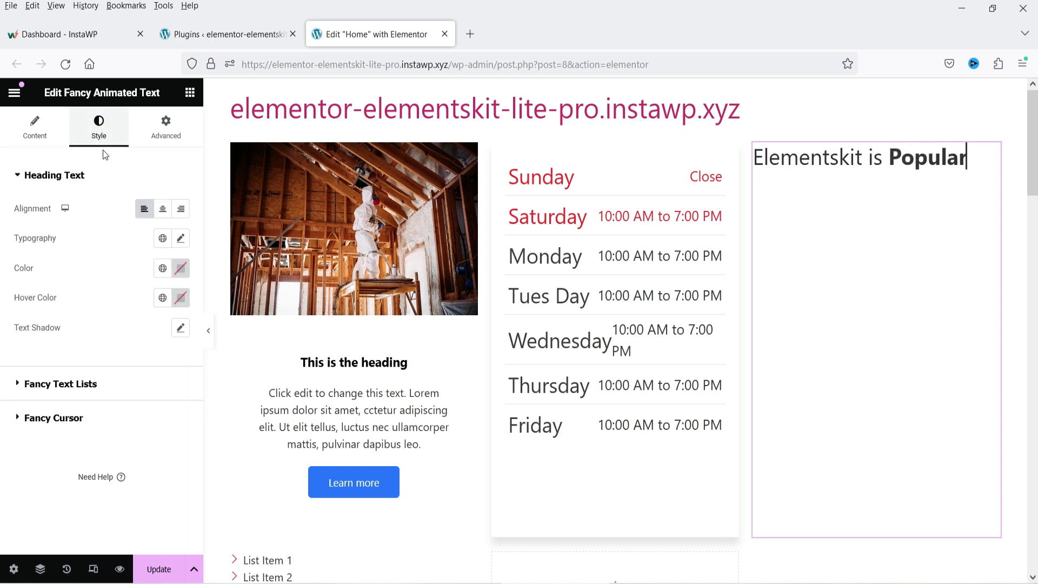
{"action": "left_click", "coordinate": [189, 93]}
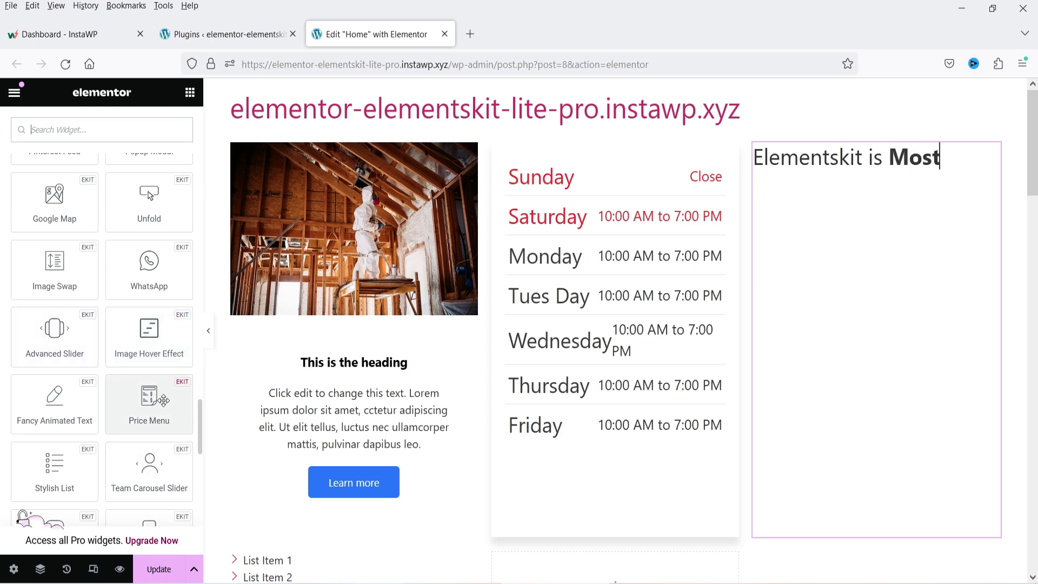
- Drop a Flip Box into the right-hand column beside the opening hours, then scroll to testimonials
{"action": "scroll", "coordinate": [148, 344], "scroll_direction": "down", "scroll_amount": 2}
{"action": "scroll", "coordinate": [149, 344], "scroll_direction": "down", "scroll_amount": 4}
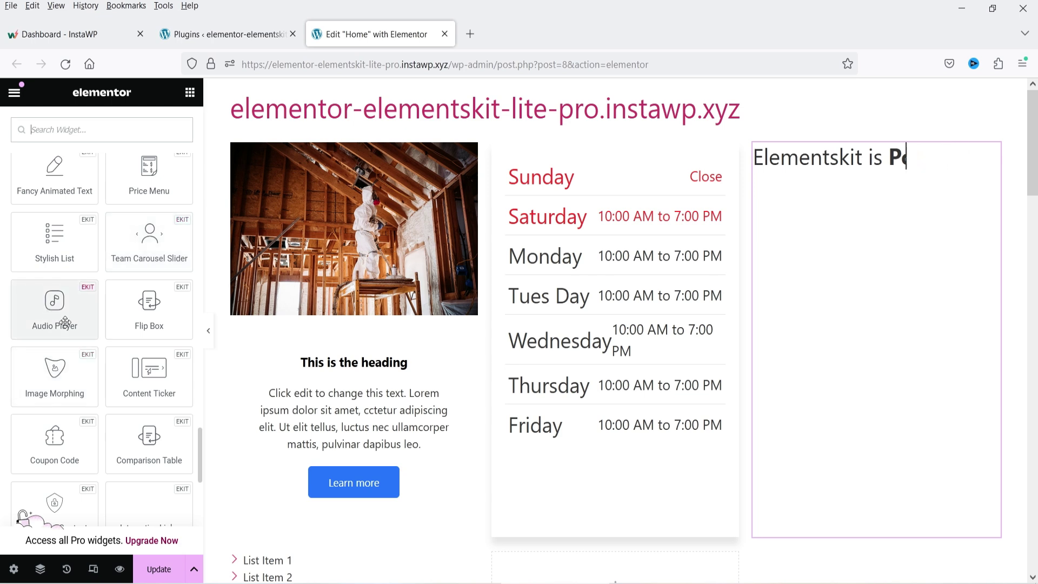
{"action": "left_click_drag", "start_coordinate": [148, 307], "coordinate": [889, 229]}
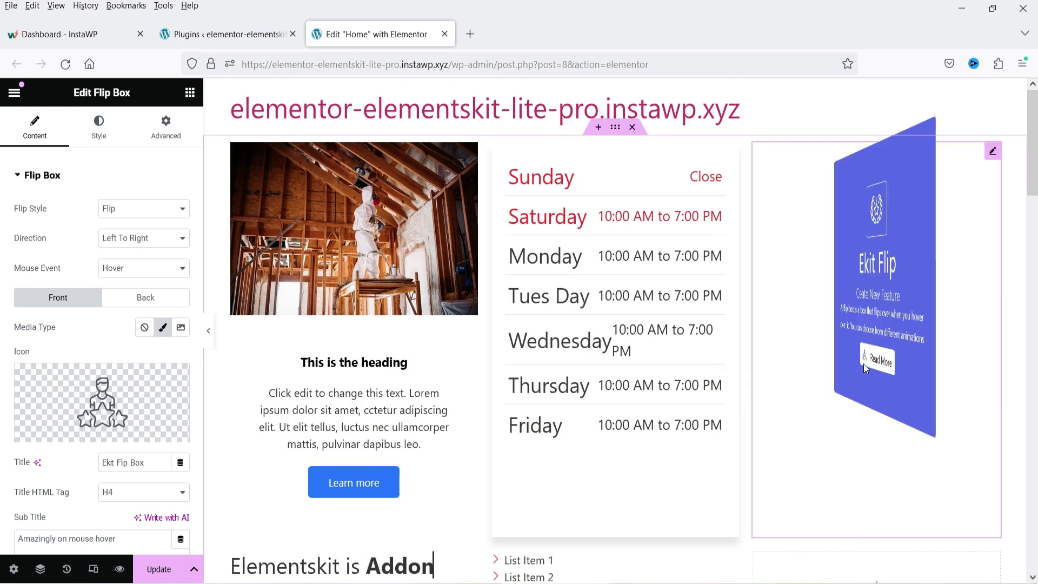
{"action": "scroll", "coordinate": [864, 368], "scroll_direction": "down", "scroll_amount": 8}
{"action": "scroll", "coordinate": [502, 302], "scroll_direction": "down", "scroll_amount": 15}
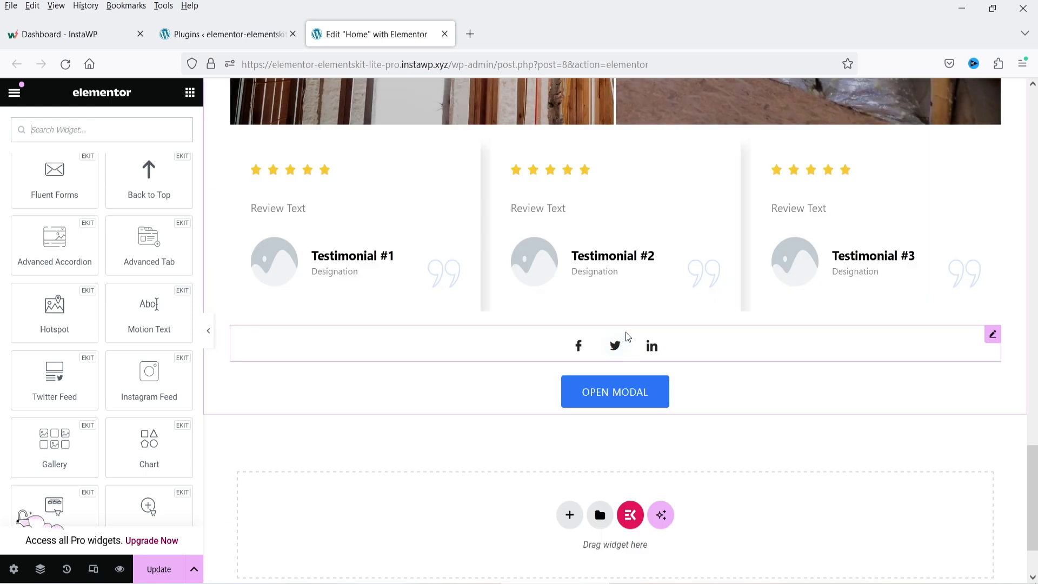
- Add a Motion Text below Open Modal, enable its animation and try Beat
{"action": "left_click_drag", "start_coordinate": [150, 309], "coordinate": [660, 459]}
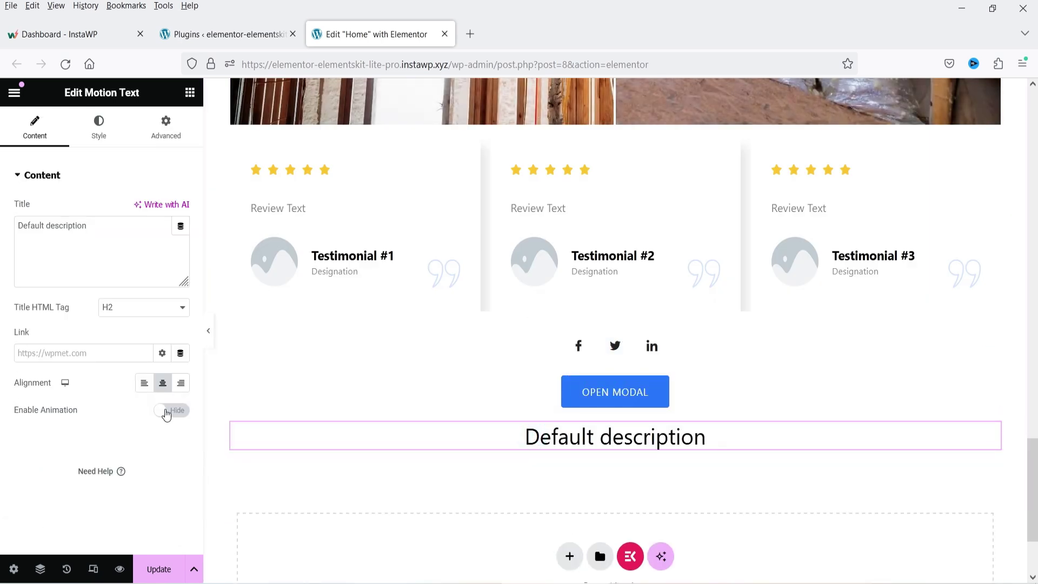
{"action": "left_click", "coordinate": [166, 412]}
{"action": "left_click", "coordinate": [129, 436]}
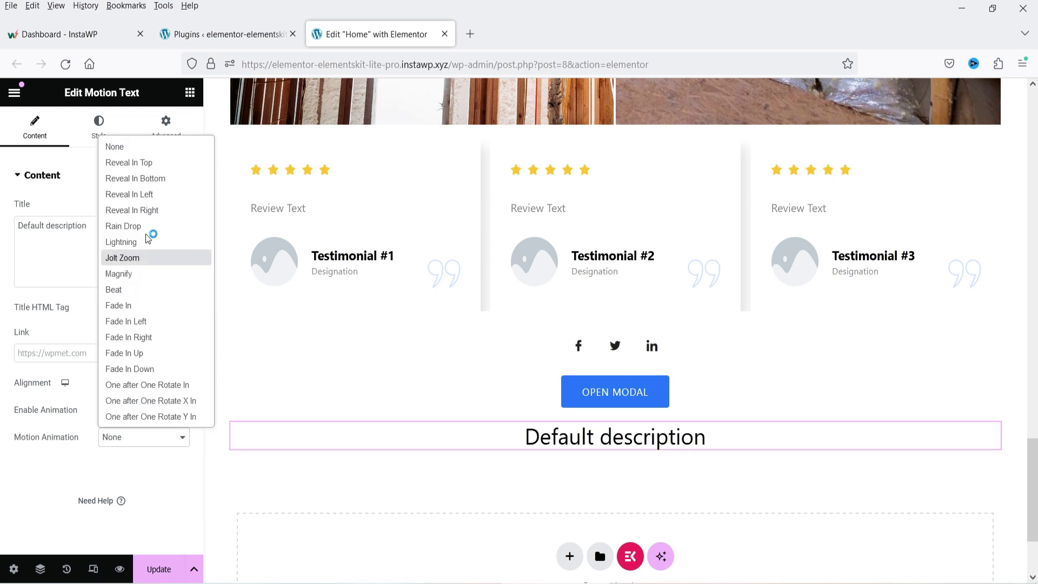
{"action": "left_click", "coordinate": [152, 290]}
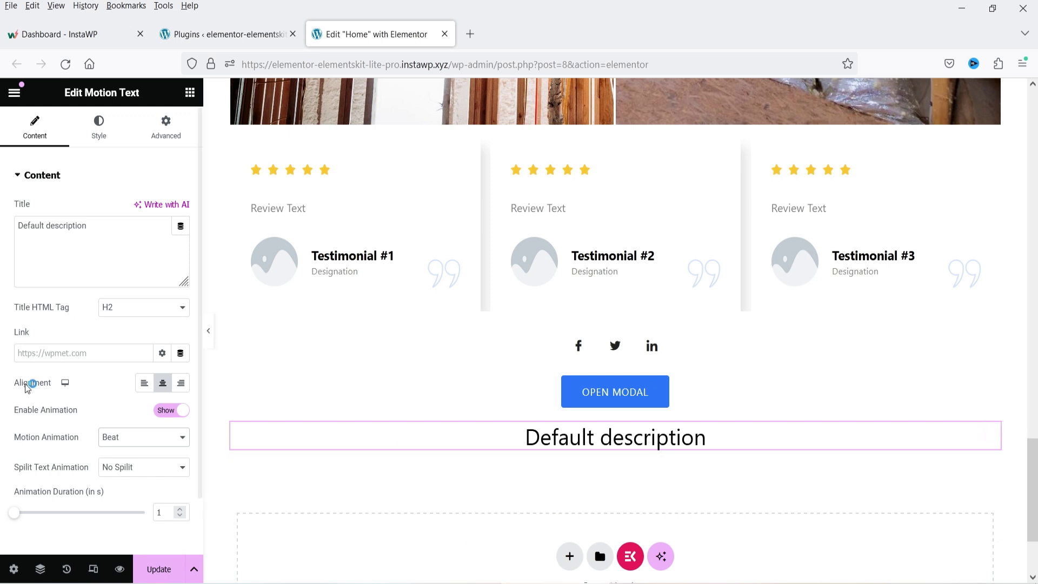
- Try Fade In Up and One after One Rotate In, settling on One after One Rotate X In
{"action": "scroll", "coordinate": [94, 379], "scroll_direction": "down", "scroll_amount": 2}
{"action": "left_click", "coordinate": [146, 376]}
{"action": "scroll", "coordinate": [143, 308], "scroll_direction": "down", "scroll_amount": 1}
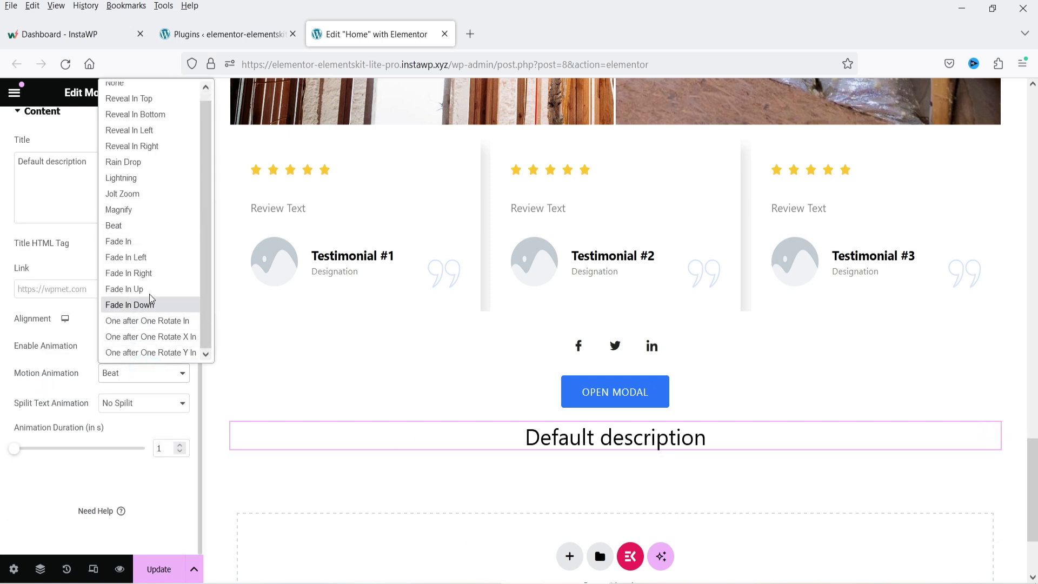
{"action": "left_click", "coordinate": [149, 291]}
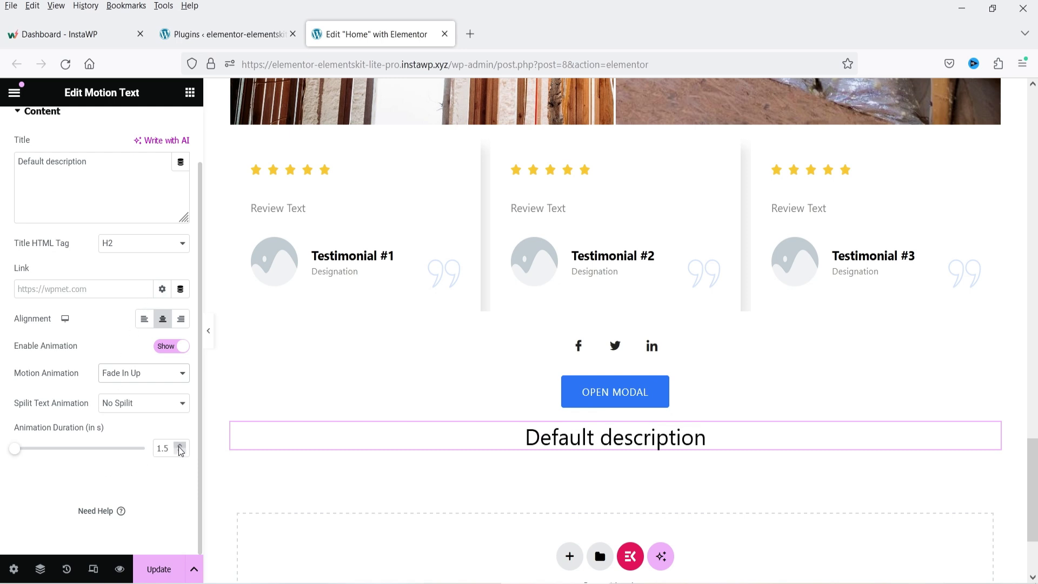
{"action": "left_click", "coordinate": [139, 373]}
{"action": "scroll", "coordinate": [146, 335], "scroll_direction": "down", "scroll_amount": 1}
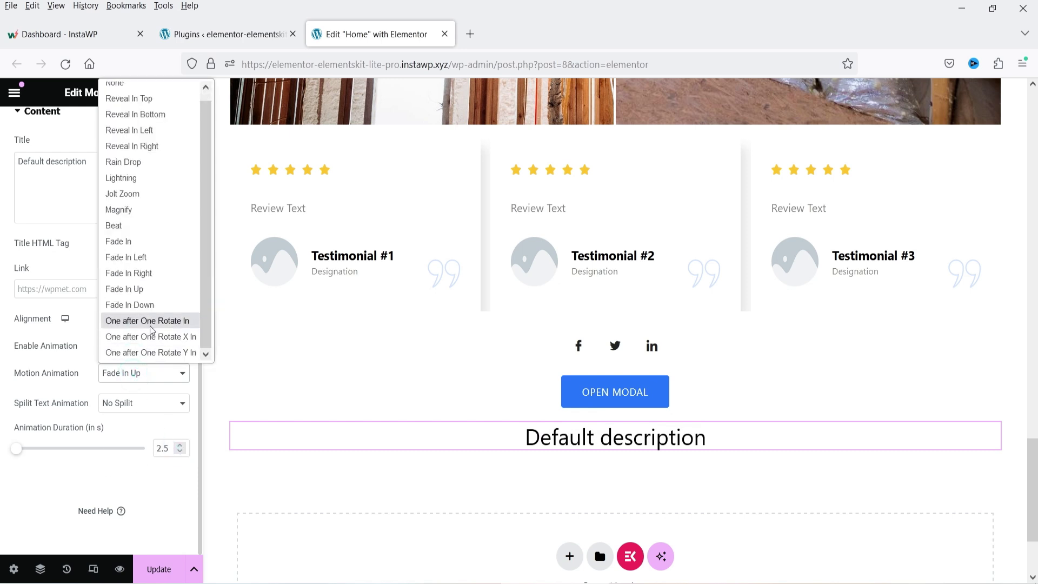
{"action": "left_click", "coordinate": [151, 324]}
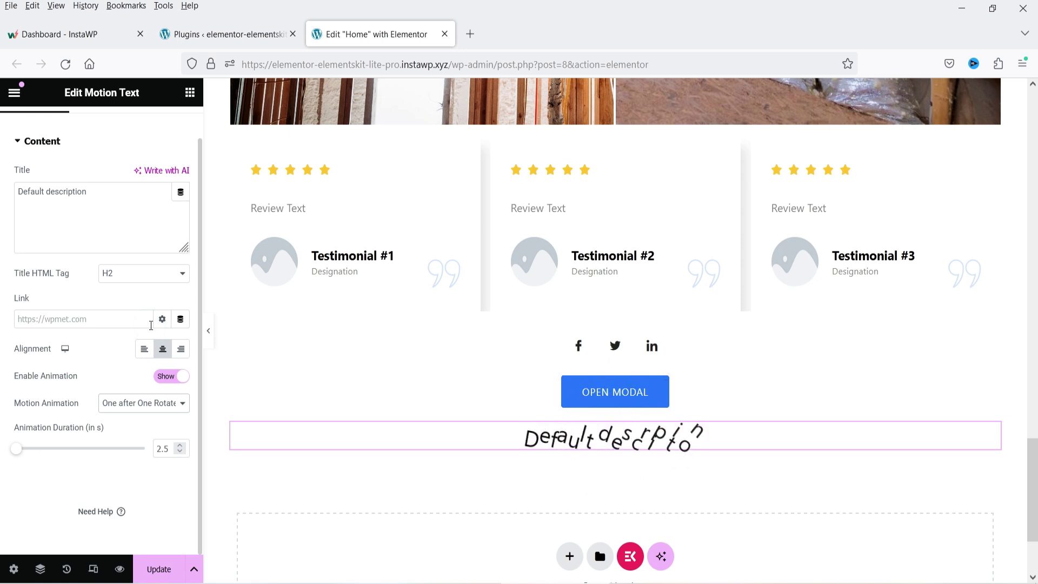
{"action": "left_click", "coordinate": [176, 405]}
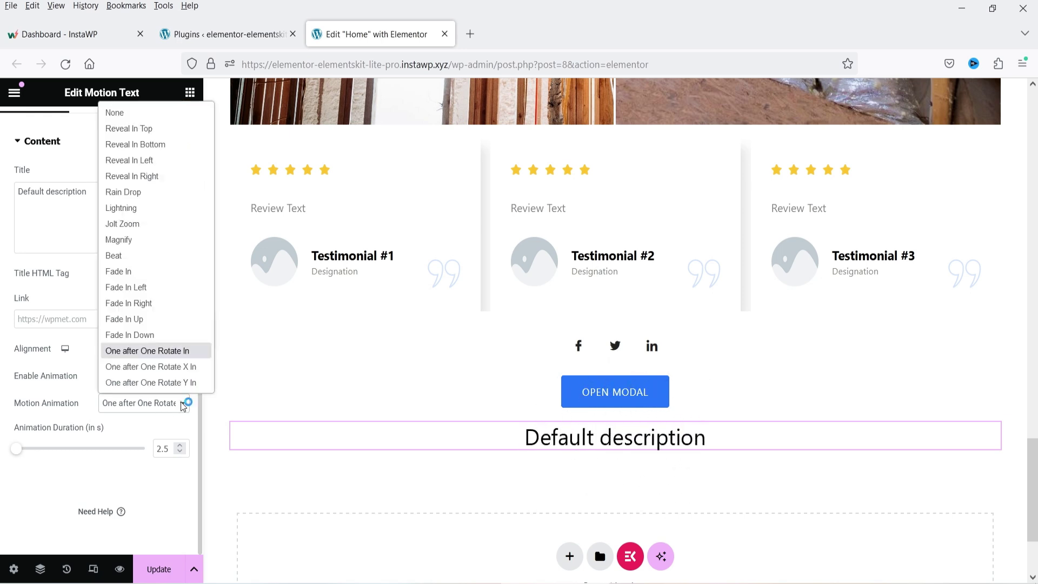
{"action": "left_click", "coordinate": [160, 367]}
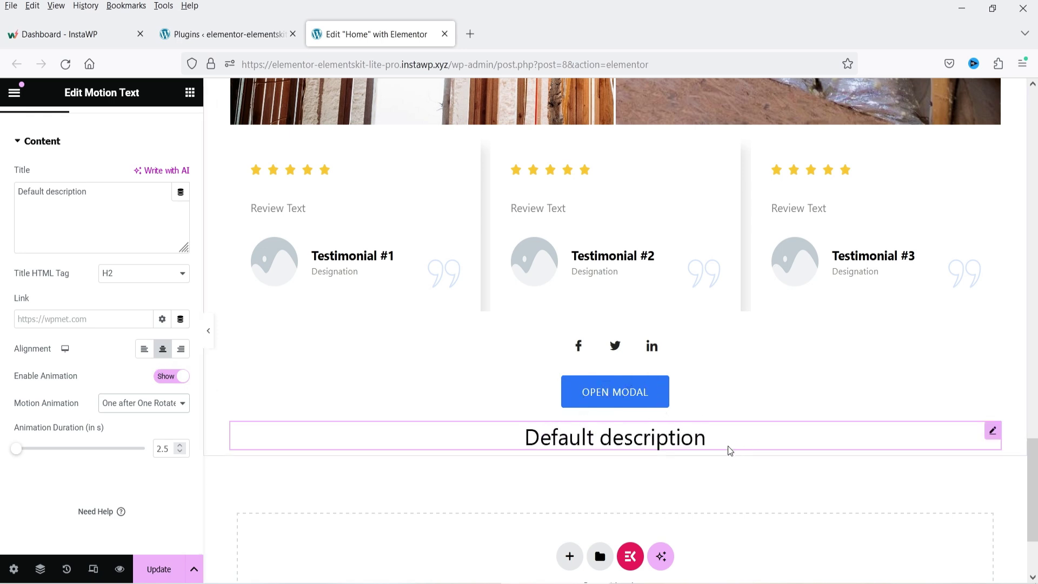
- Place a Coupon Code widget below the Default description motion text
{"action": "left_click", "coordinate": [190, 92]}
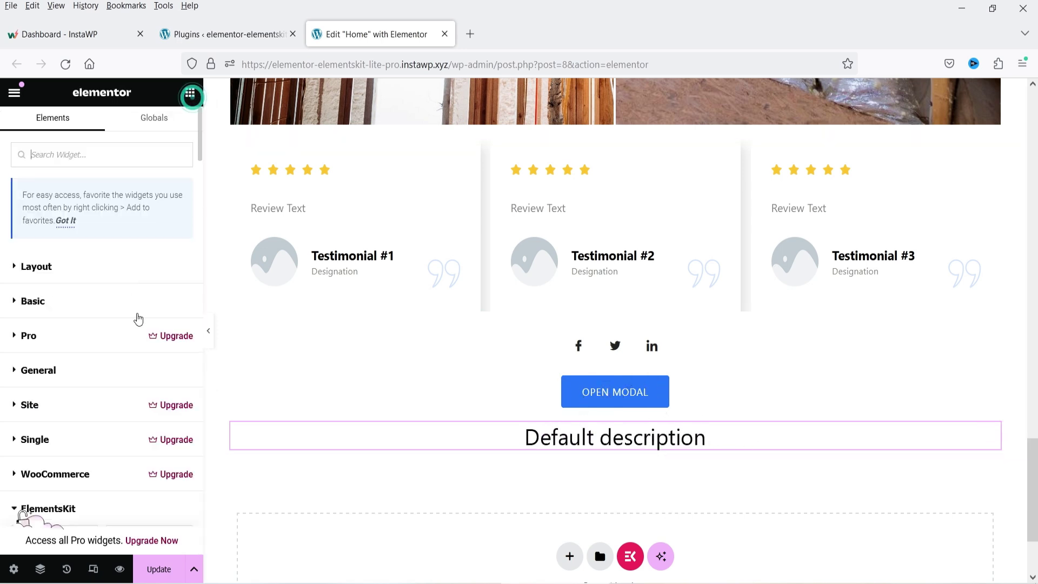
{"action": "scroll", "coordinate": [130, 324], "scroll_direction": "down", "scroll_amount": 5}
{"action": "scroll", "coordinate": [122, 342], "scroll_direction": "down", "scroll_amount": 10}
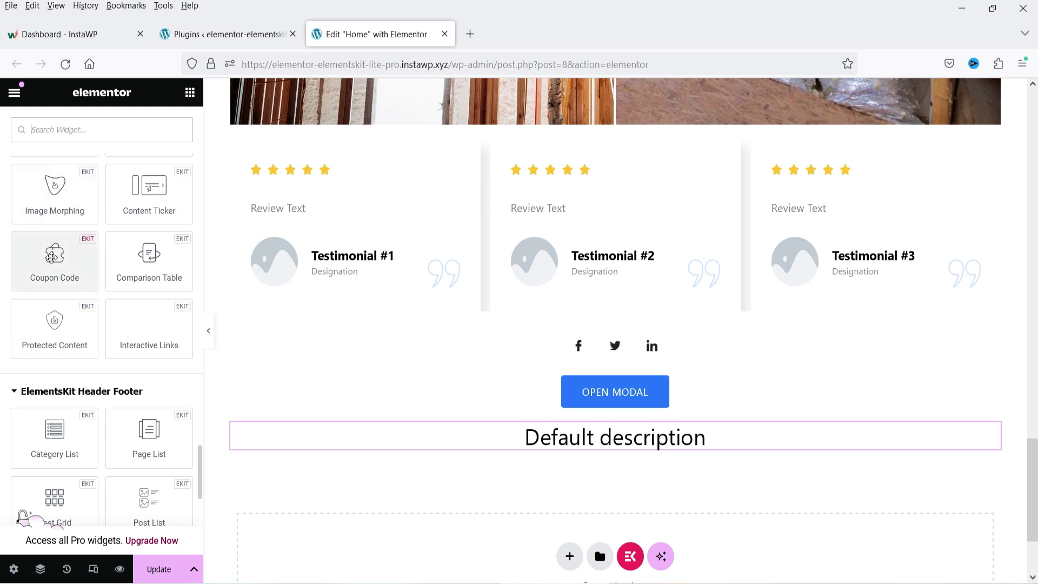
{"action": "left_click_drag", "start_coordinate": [52, 258], "coordinate": [656, 484]}
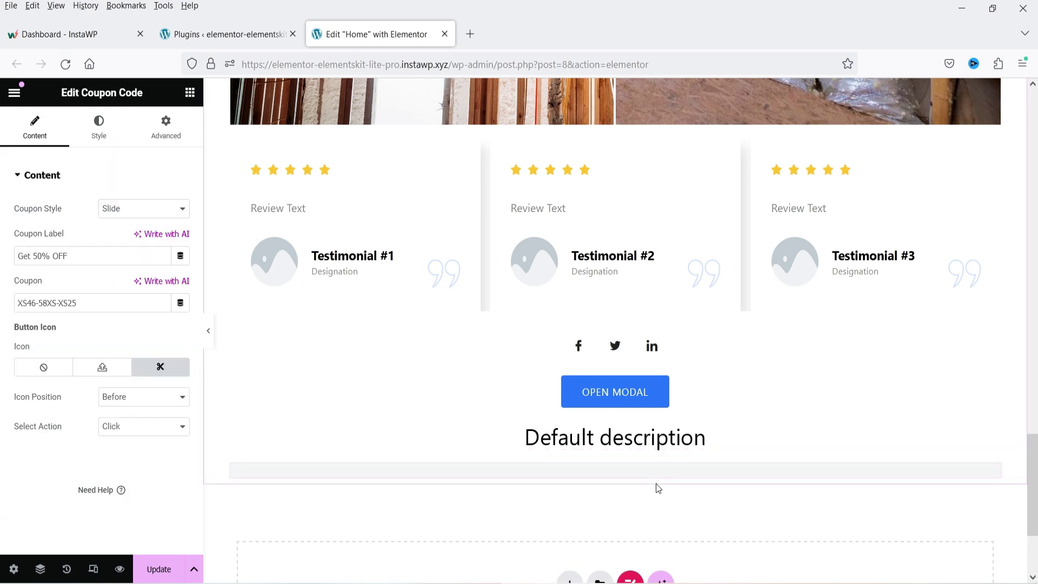
{"action": "left_click", "coordinate": [130, 209]}
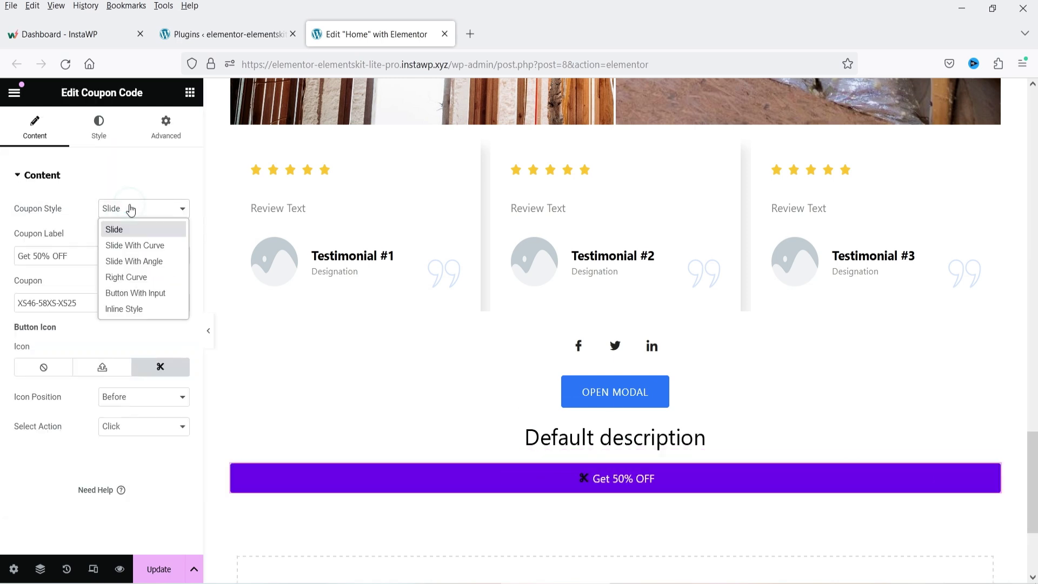
- Reveal the coupon in the preview and inspect its code value and 'Get 50% OFF' label
{"action": "left_click", "coordinate": [629, 491]}
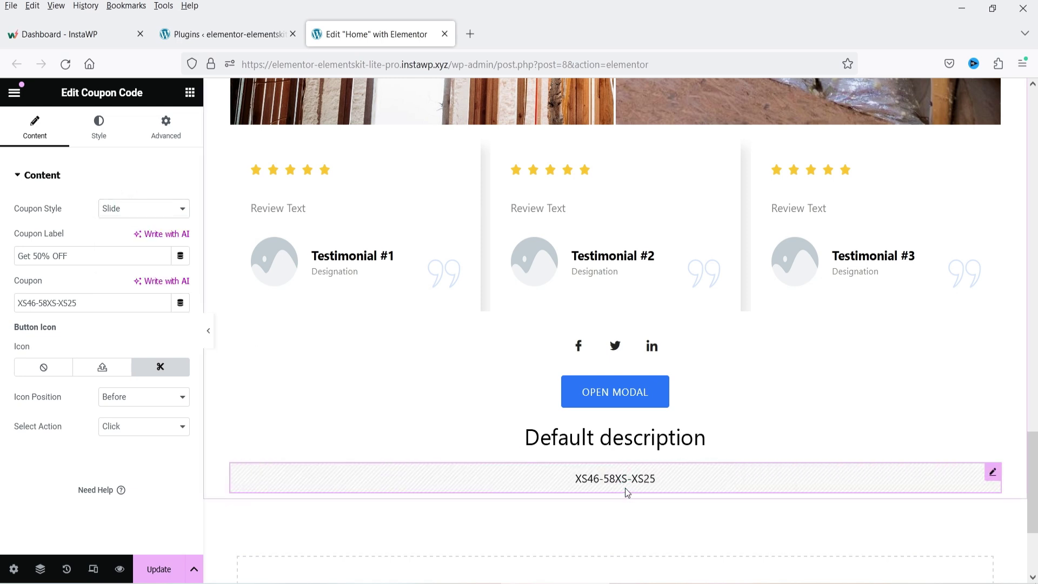
{"action": "triple_click", "coordinate": [95, 302]}
{"action": "left_click", "coordinate": [89, 255]}
{"action": "triple_click", "coordinate": [88, 255]}
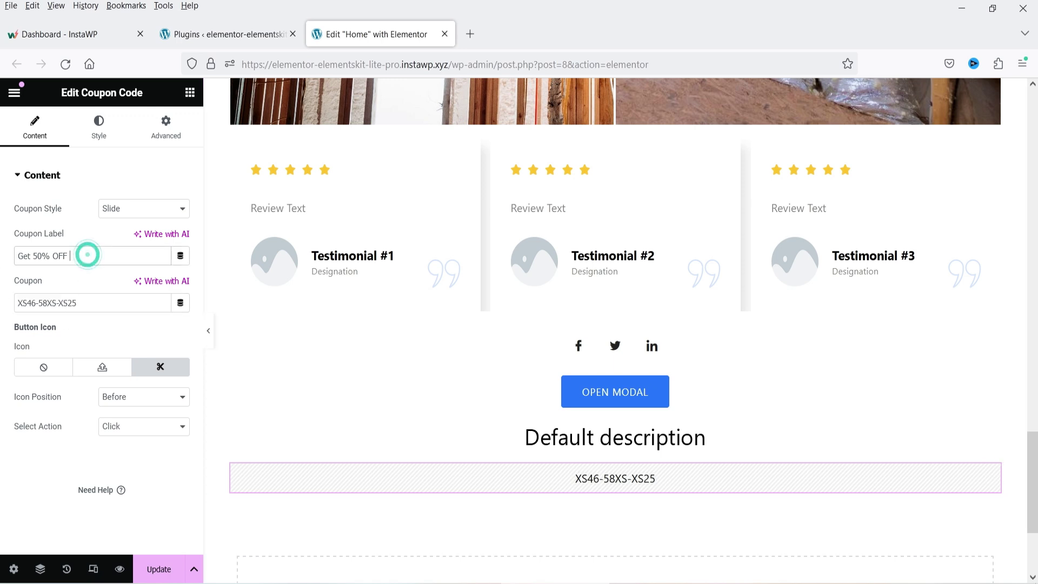
- Try the Slide With Curve coupon style, reveal the code, then try Right Curve
{"action": "left_click", "coordinate": [108, 213]}
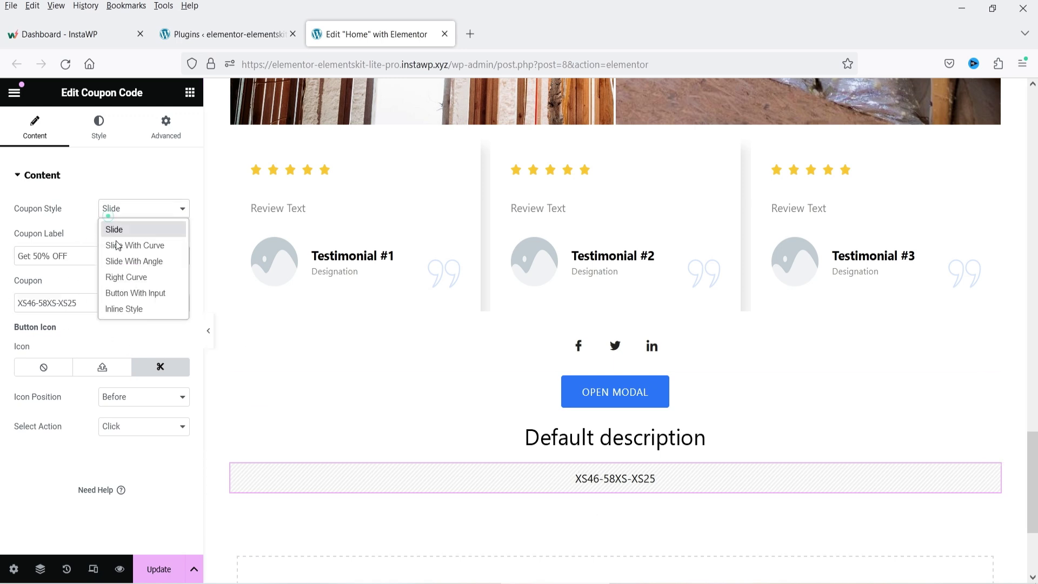
{"action": "left_click", "coordinate": [123, 245]}
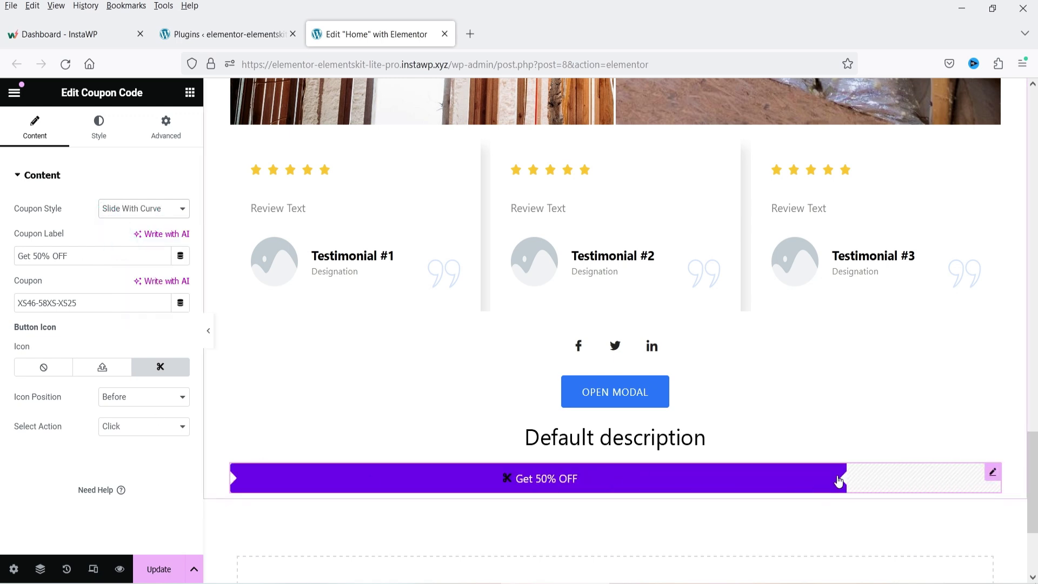
{"action": "left_click", "coordinate": [550, 482]}
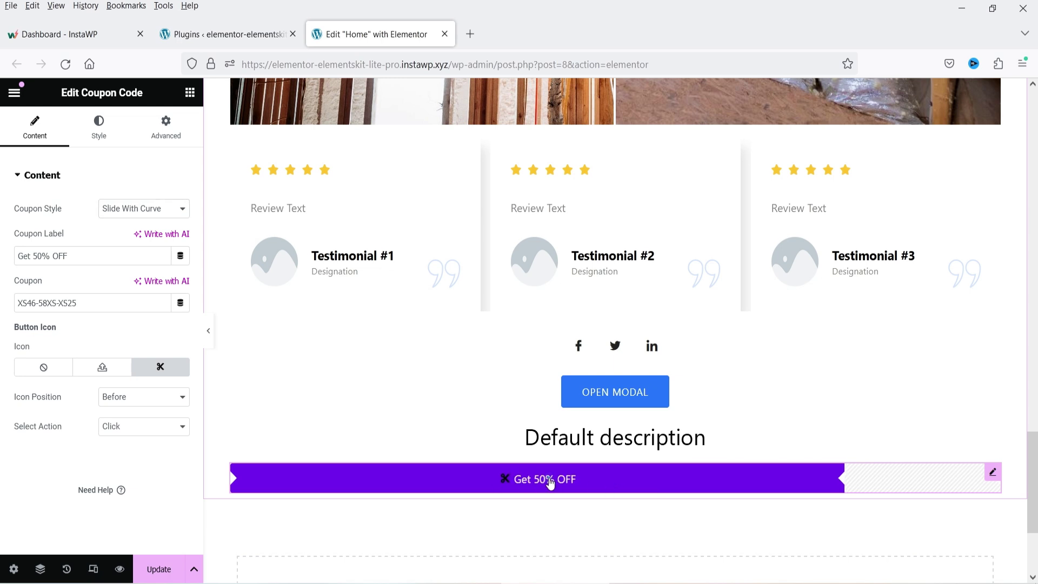
{"action": "left_click", "coordinate": [117, 209]}
{"action": "left_click", "coordinate": [141, 277]}
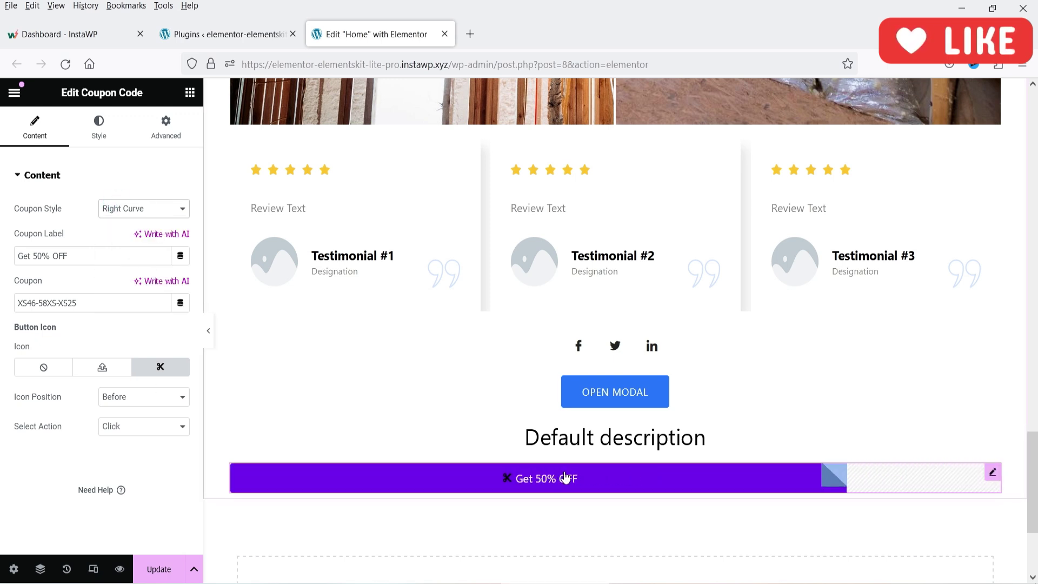
- Try Inline Style, settle on Button With Input, and test the Copy Code button
{"action": "left_click", "coordinate": [116, 208]}
{"action": "left_click", "coordinate": [131, 309]}
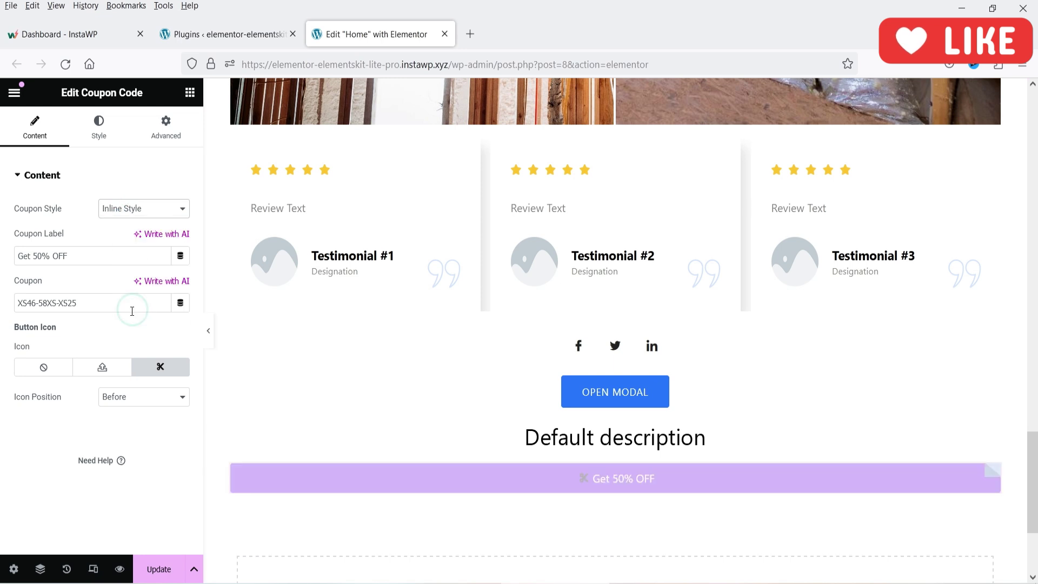
{"action": "left_click", "coordinate": [141, 209]}
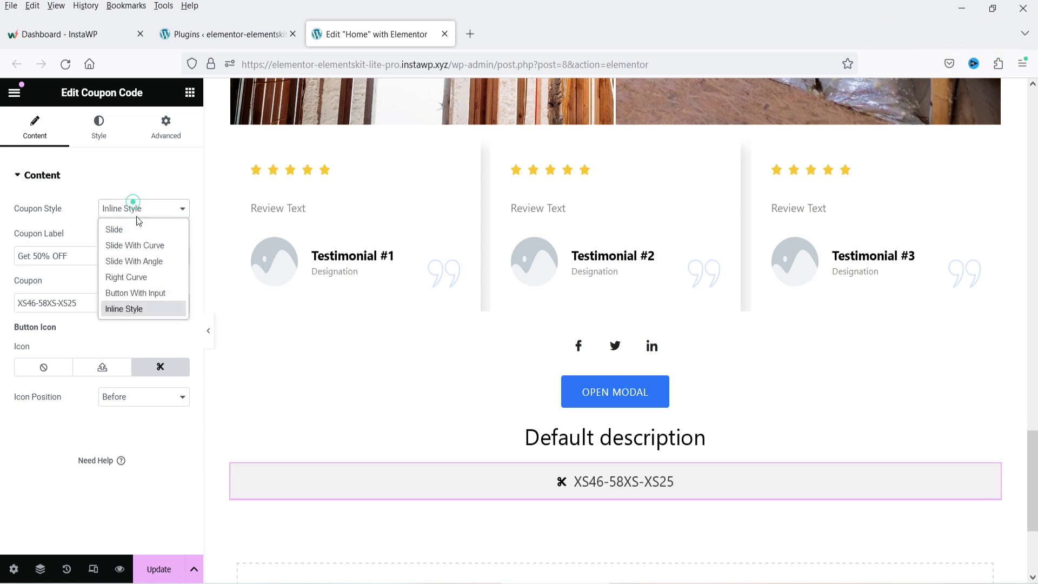
{"action": "left_click", "coordinate": [141, 295]}
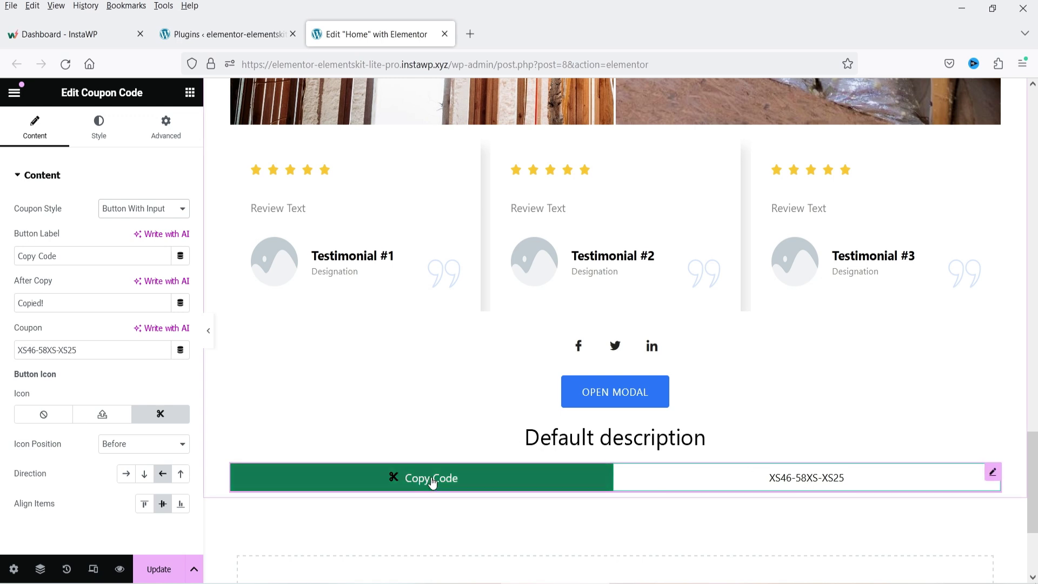
{"action": "scroll", "coordinate": [126, 352], "scroll_direction": "down", "scroll_amount": 1}
{"action": "left_click", "coordinate": [463, 483]}
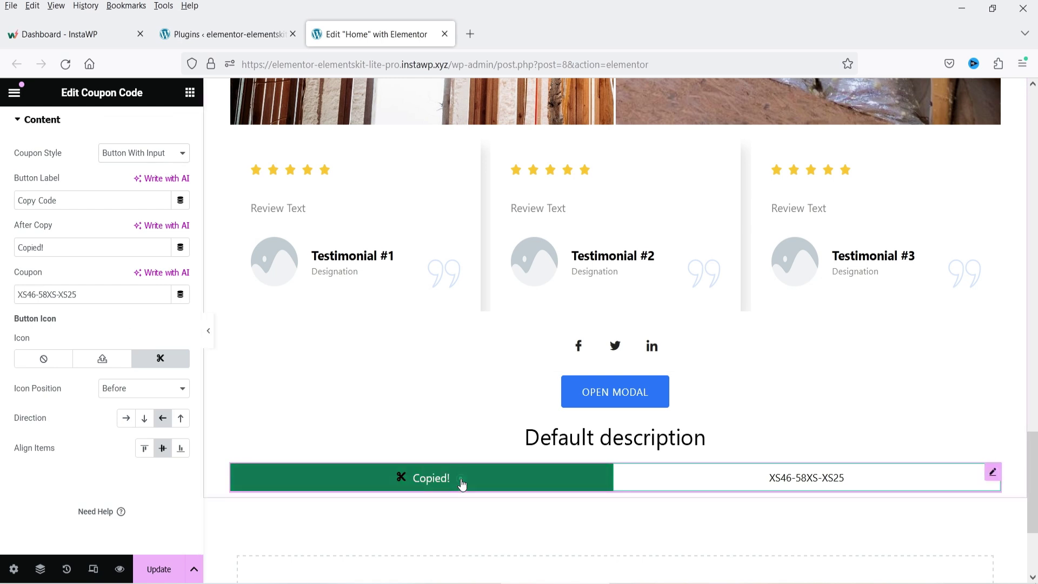
{"action": "left_click", "coordinate": [190, 92]}
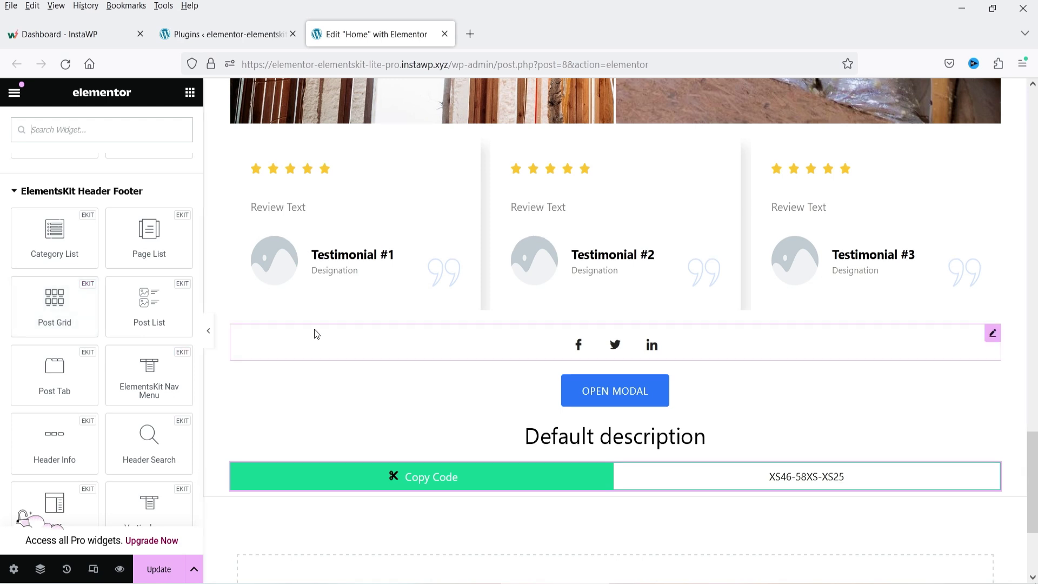
- Switch to the 'Elements - elementskit' tab and find the Popup Modal and WhatsApp widgets
{"action": "scroll", "coordinate": [313, 334], "scroll_direction": "down", "scroll_amount": 2}
{"action": "scroll", "coordinate": [129, 428], "scroll_direction": "down", "scroll_amount": 2}
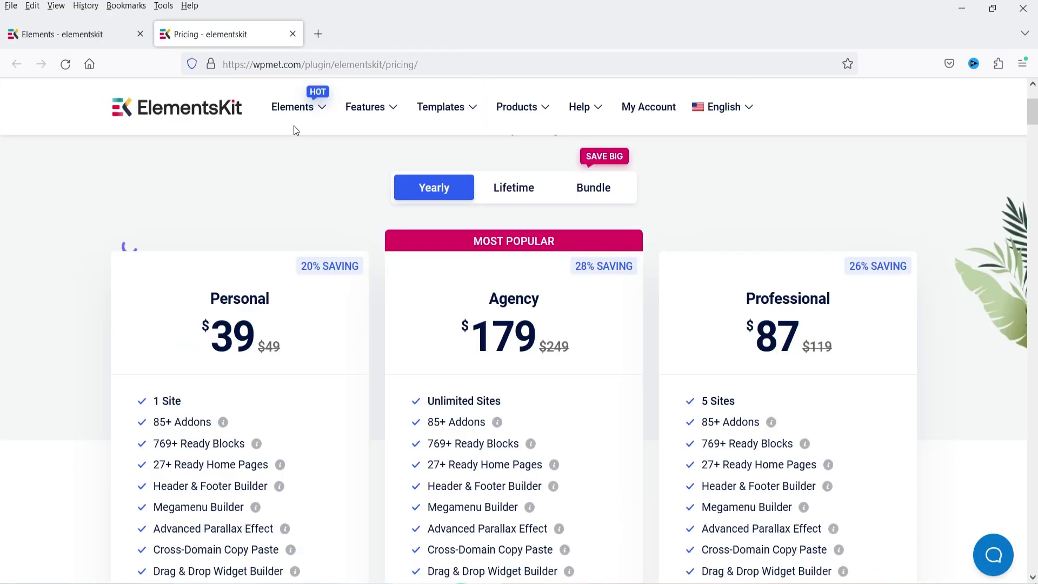
{"action": "left_click", "coordinate": [64, 34]}
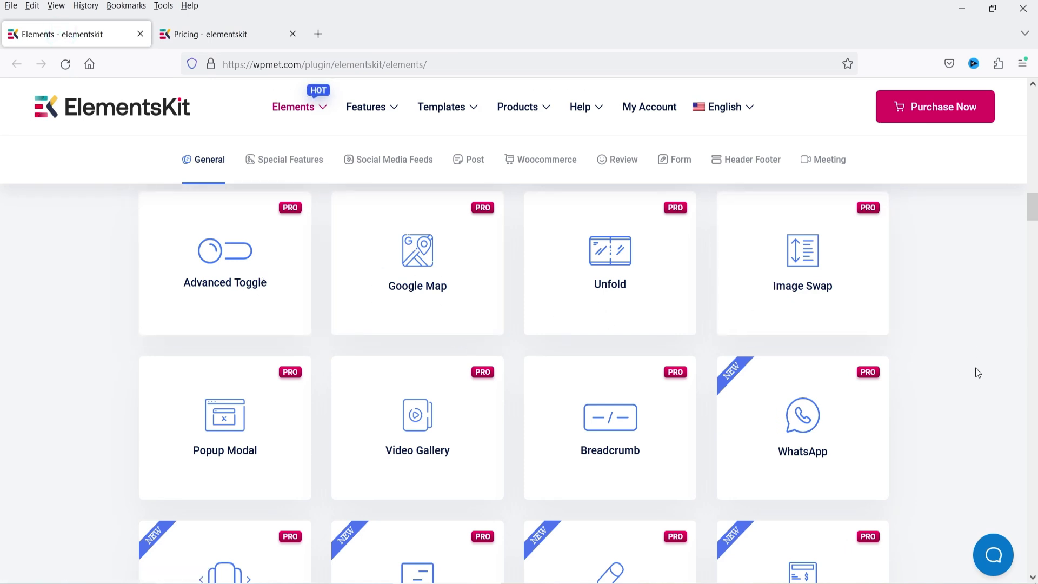
{"action": "scroll", "coordinate": [973, 370], "scroll_direction": "down", "scroll_amount": 4}
{"action": "scroll", "coordinate": [903, 373], "scroll_direction": "up", "scroll_amount": 1}
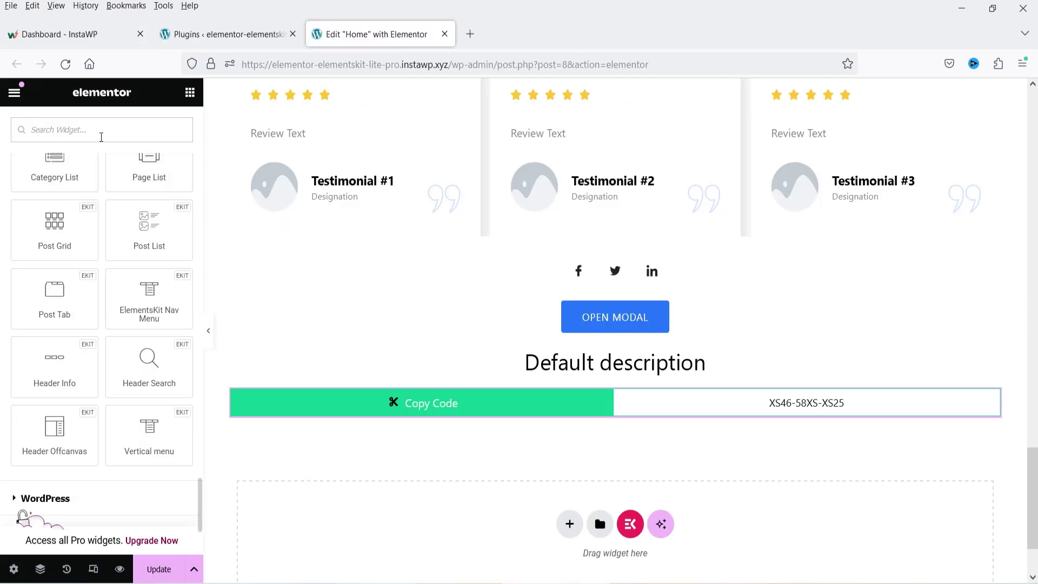
- Search 'whats', place a WhatsApp widget below the coupon and check its chat number
{"action": "left_click", "coordinate": [101, 130]}
{"action": "type", "text": "whats"}
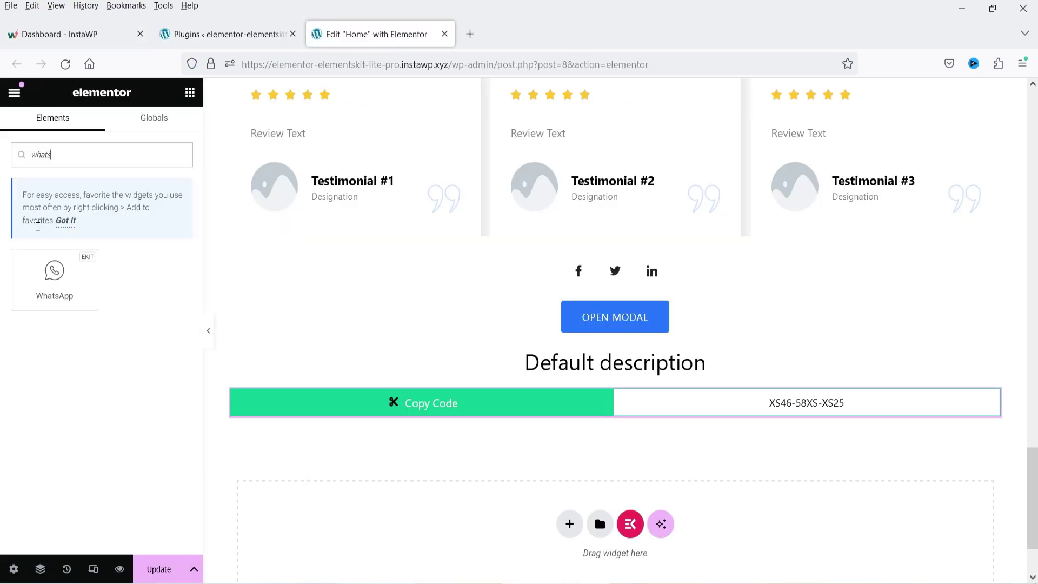
{"action": "left_click_drag", "start_coordinate": [54, 279], "coordinate": [468, 414]}
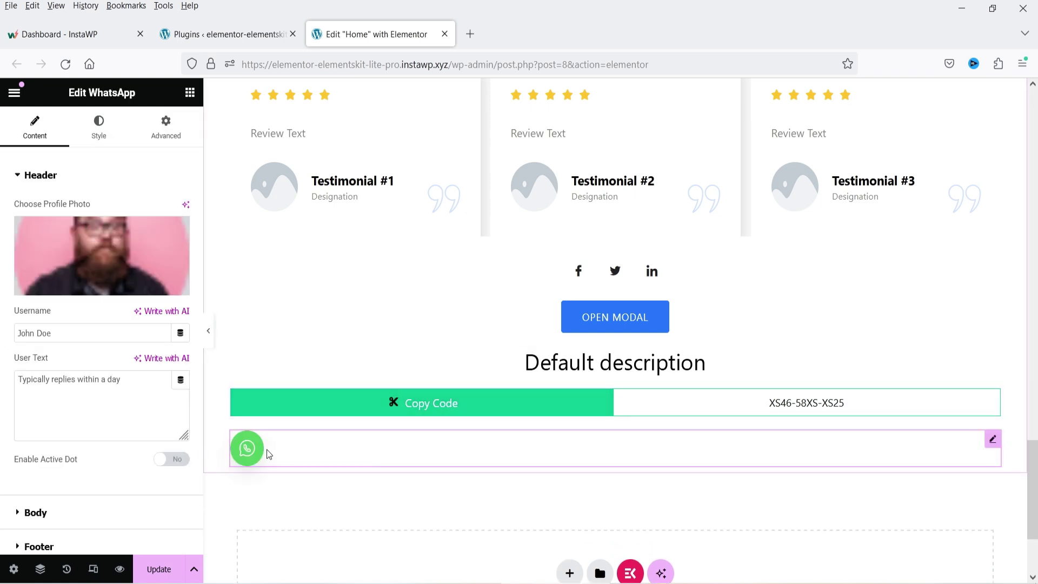
{"action": "scroll", "coordinate": [90, 395], "scroll_direction": "down", "scroll_amount": 3}
{"action": "left_click", "coordinate": [69, 451]}
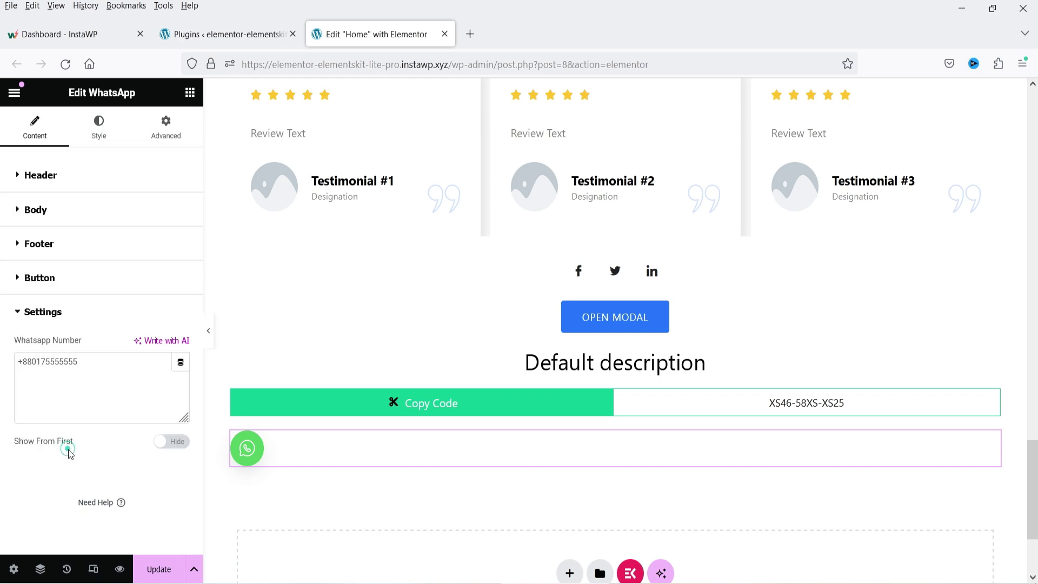
{"action": "left_click_drag", "start_coordinate": [15, 367], "coordinate": [108, 363]}
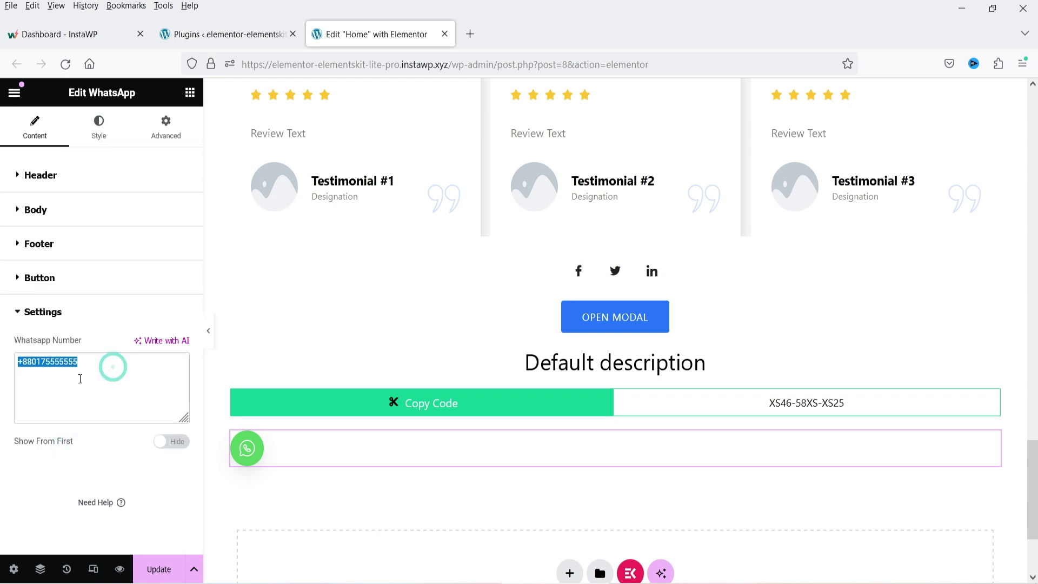
{"action": "left_click", "coordinate": [99, 366]}
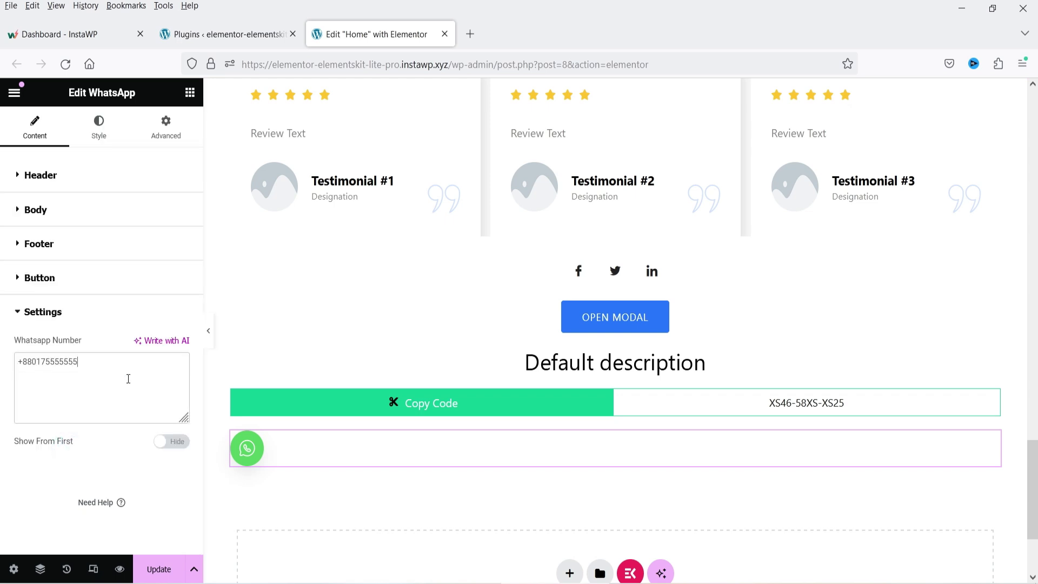
- Set the chat footer to a Button and choose the button style with a profile photo
{"action": "left_click", "coordinate": [53, 211]}
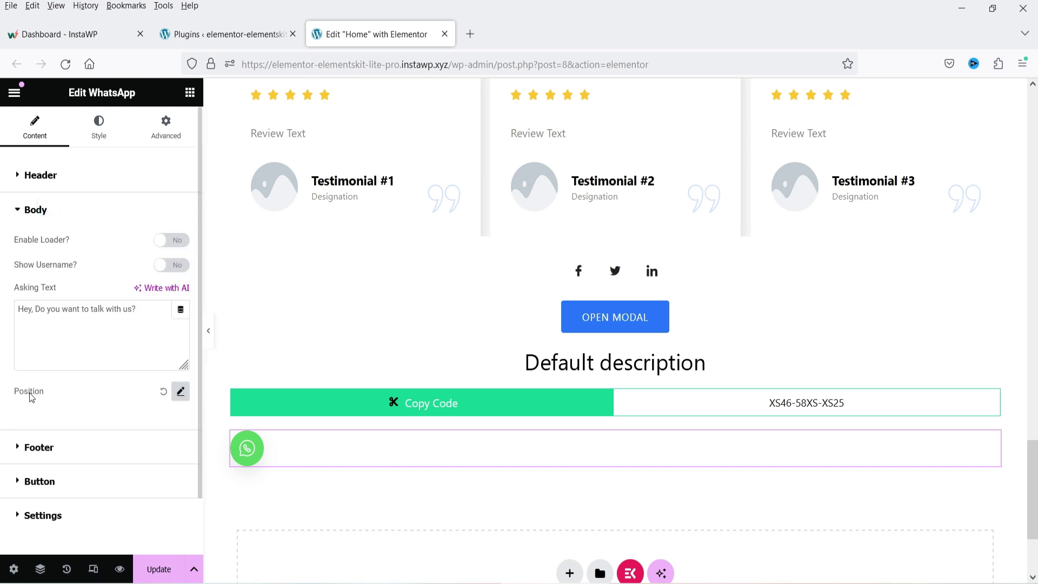
{"action": "left_click", "coordinate": [55, 457]}
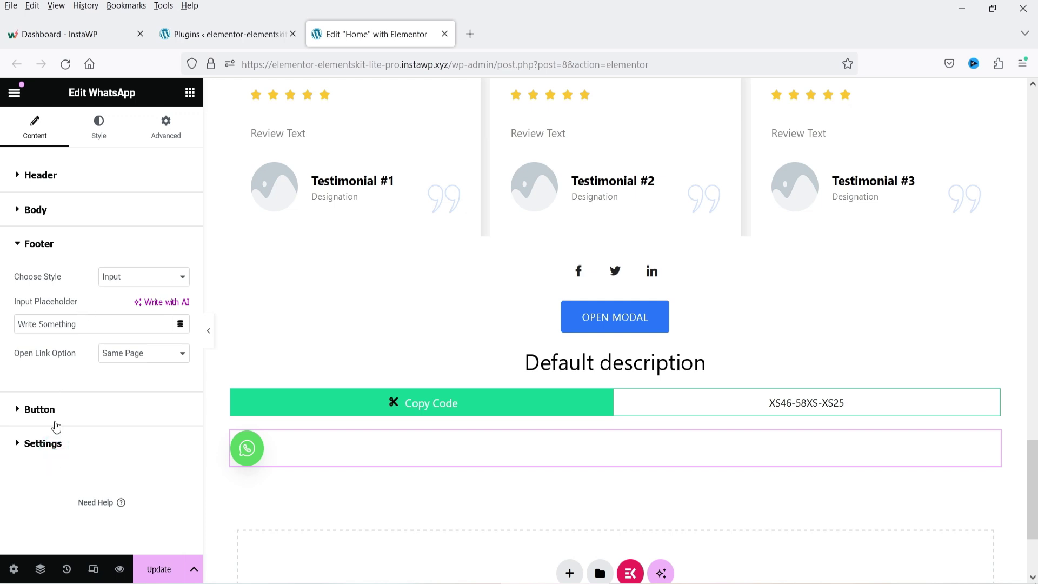
{"action": "left_click", "coordinate": [139, 277]}
{"action": "left_click", "coordinate": [143, 312]}
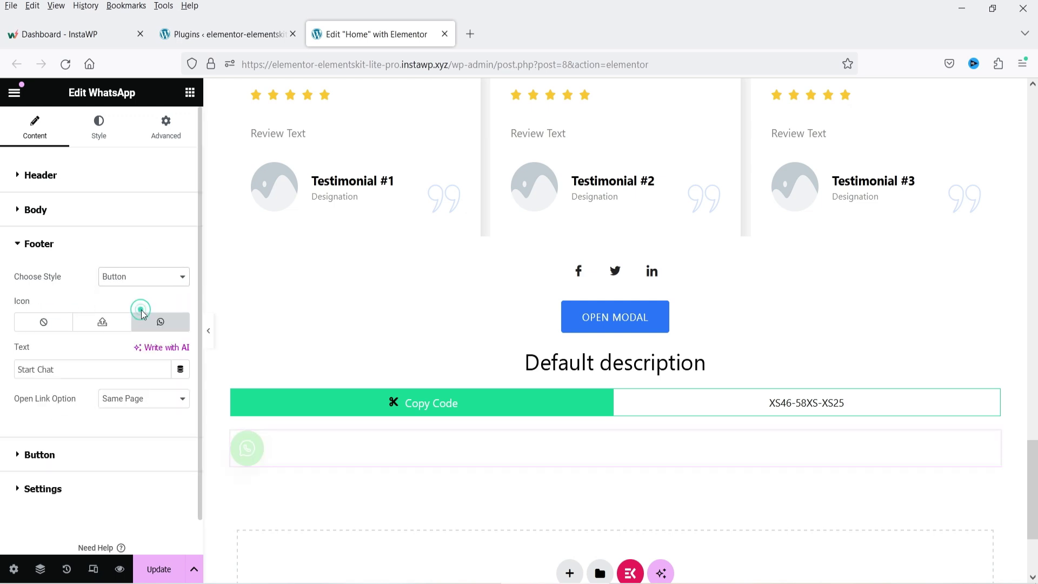
{"action": "left_click", "coordinate": [79, 459]}
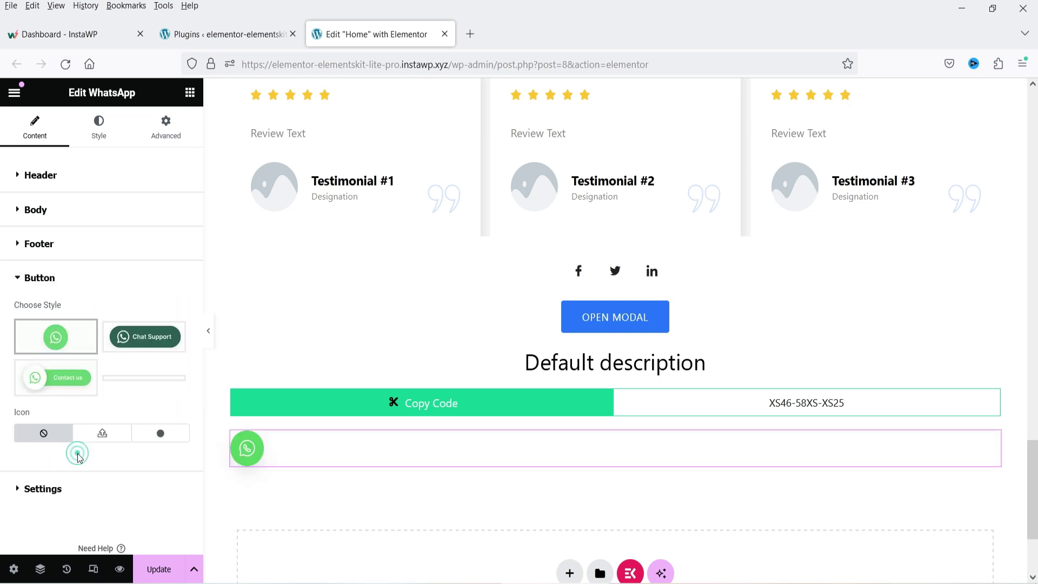
{"action": "mouse_move", "coordinate": [79, 353]}
{"action": "left_click", "coordinate": [138, 339]}
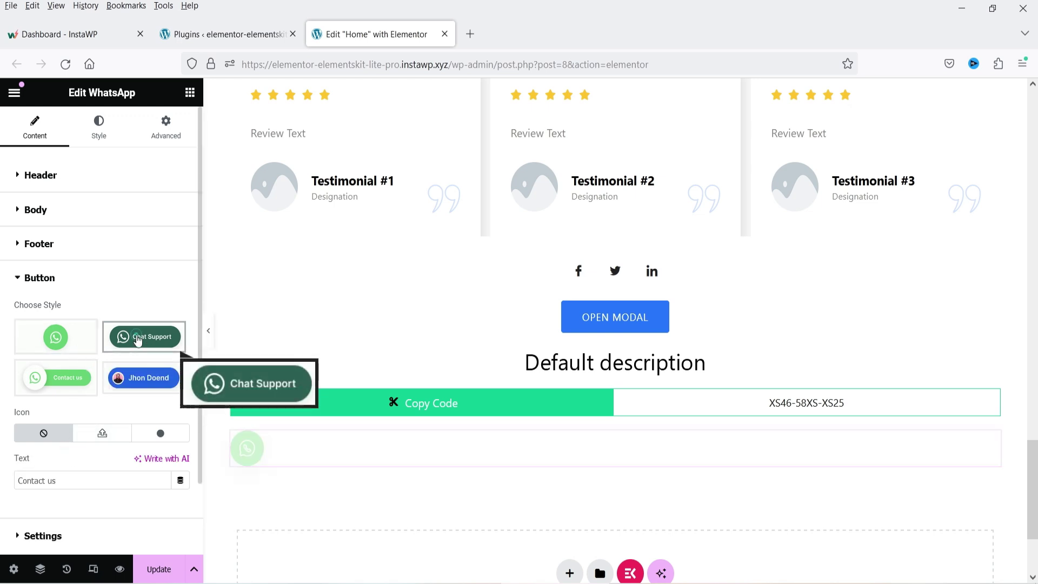
{"action": "left_click", "coordinate": [139, 382]}
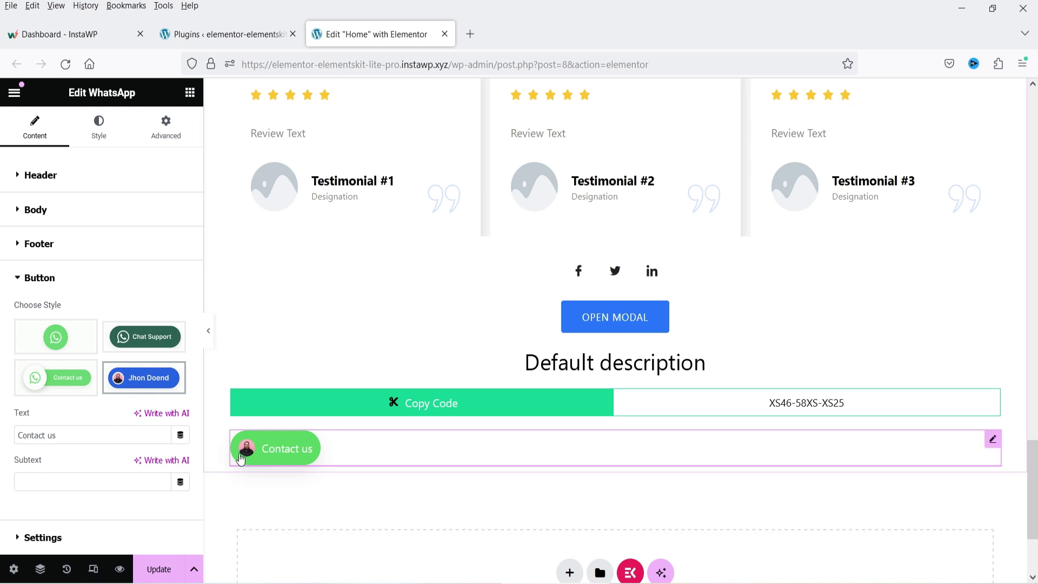
- Set the chat header profile photo to the air-sealing-2 image from the Media Library
{"action": "left_click", "coordinate": [43, 174]}
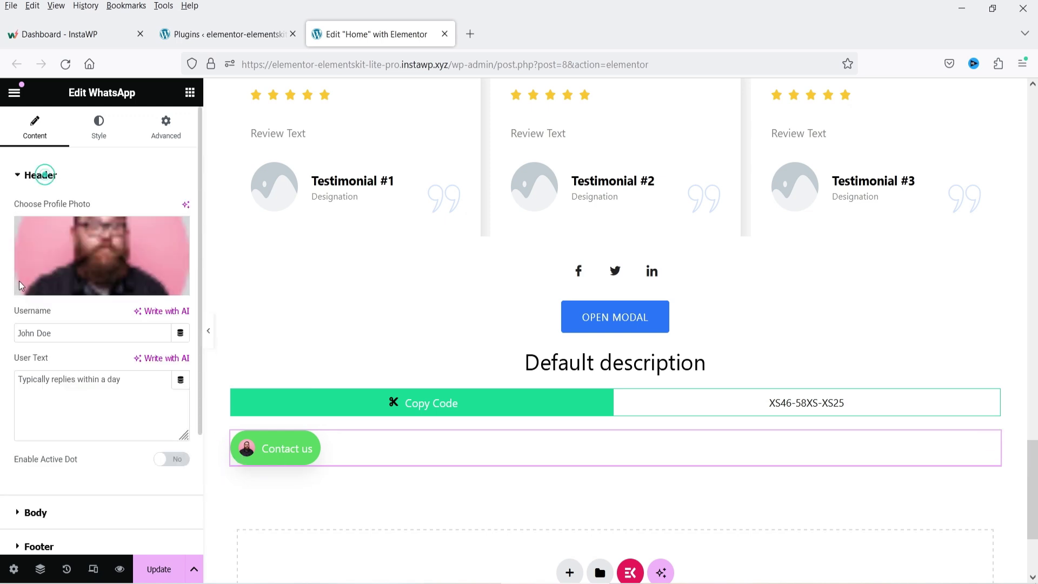
{"action": "left_click", "coordinate": [85, 257]}
{"action": "left_click", "coordinate": [433, 257]}
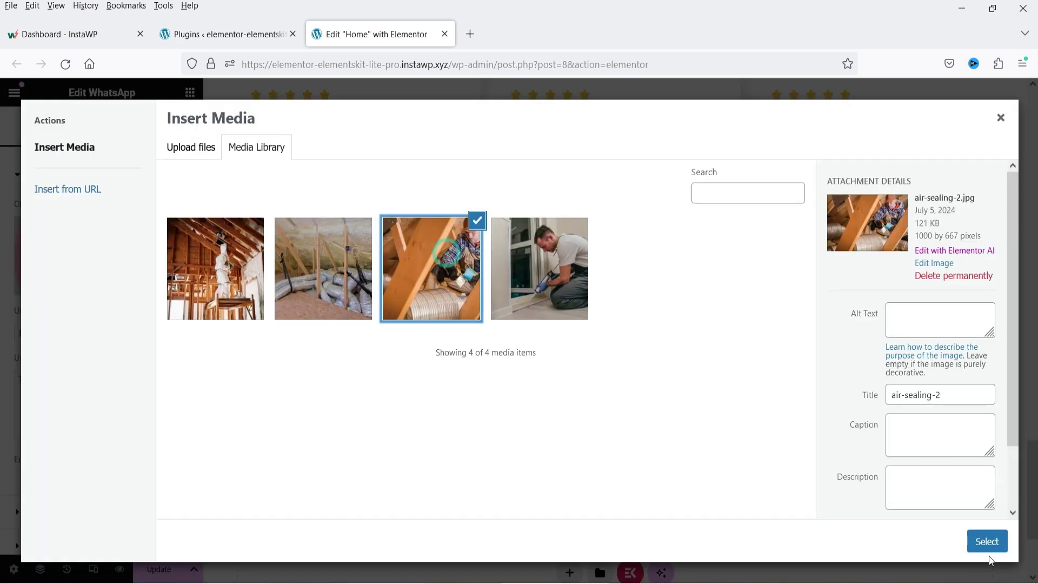
{"action": "left_click", "coordinate": [987, 541]}
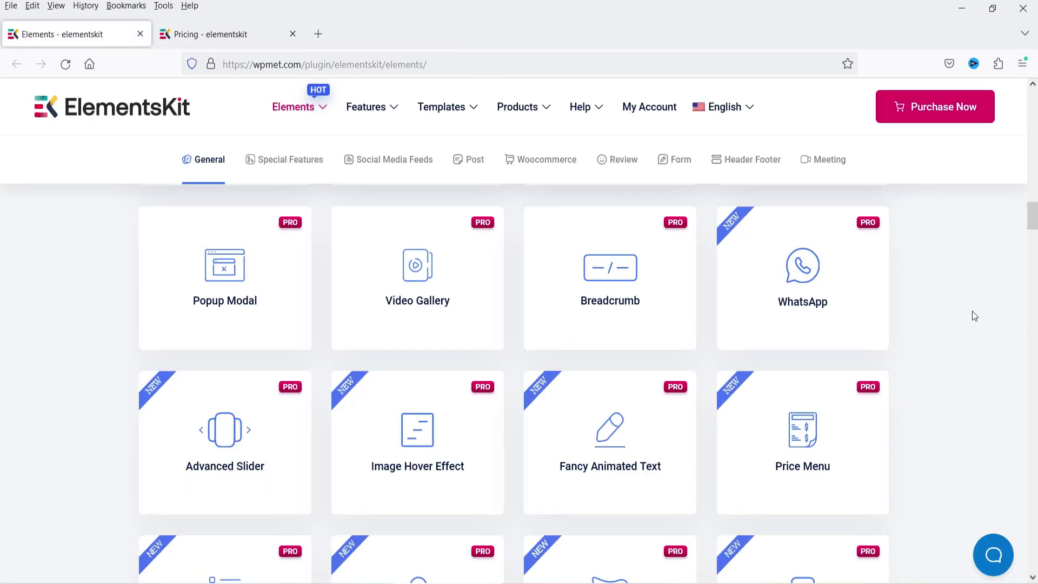
{"action": "scroll", "coordinate": [973, 315], "scroll_direction": "down", "scroll_amount": 3}
{"action": "scroll", "coordinate": [972, 320], "scroll_direction": "down", "scroll_amount": 3}
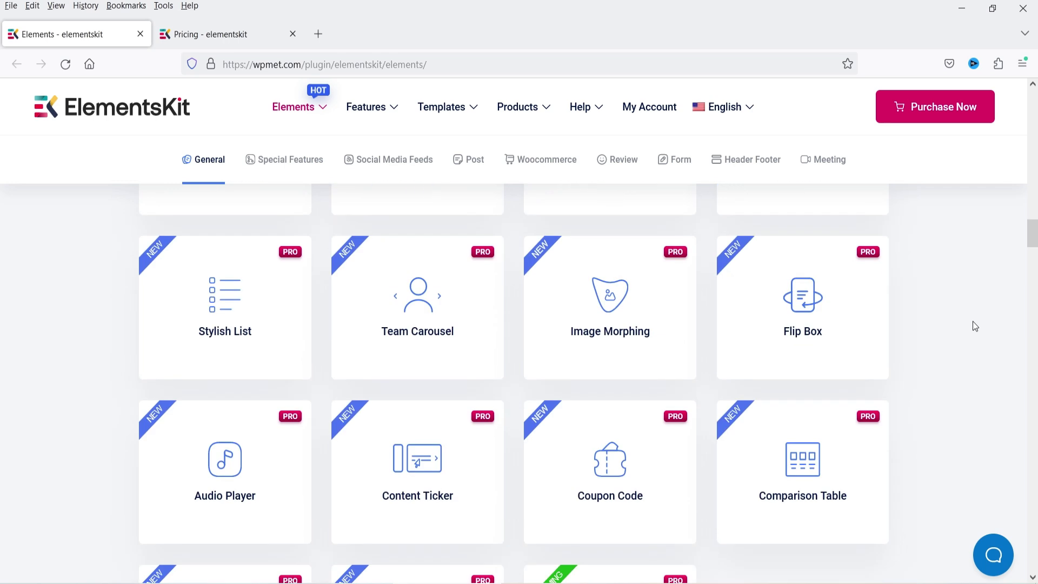
{"action": "scroll", "coordinate": [967, 313], "scroll_direction": "down", "scroll_amount": 1}
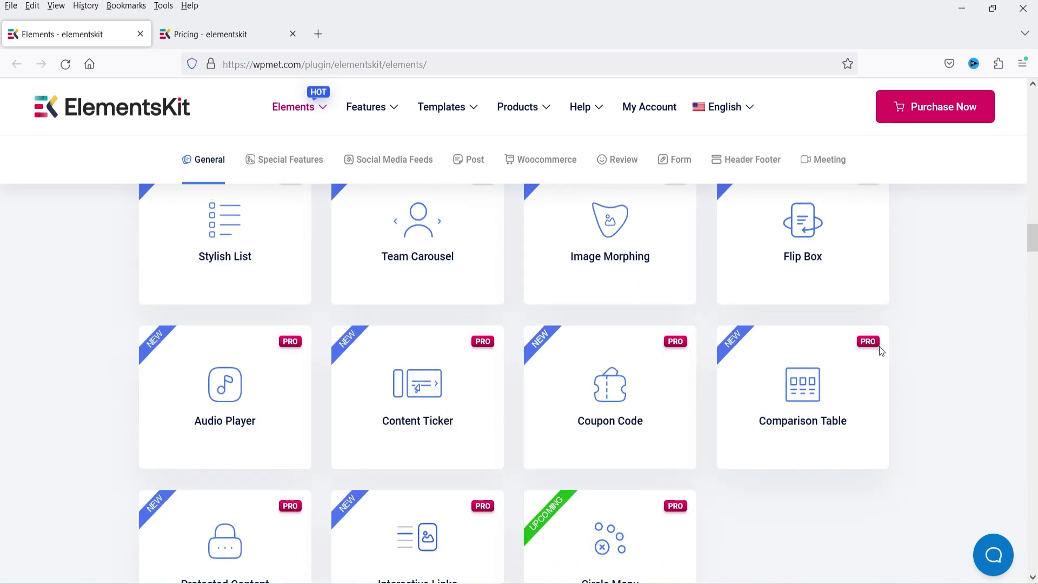
{"action": "scroll", "coordinate": [880, 351], "scroll_direction": "down", "scroll_amount": 3}
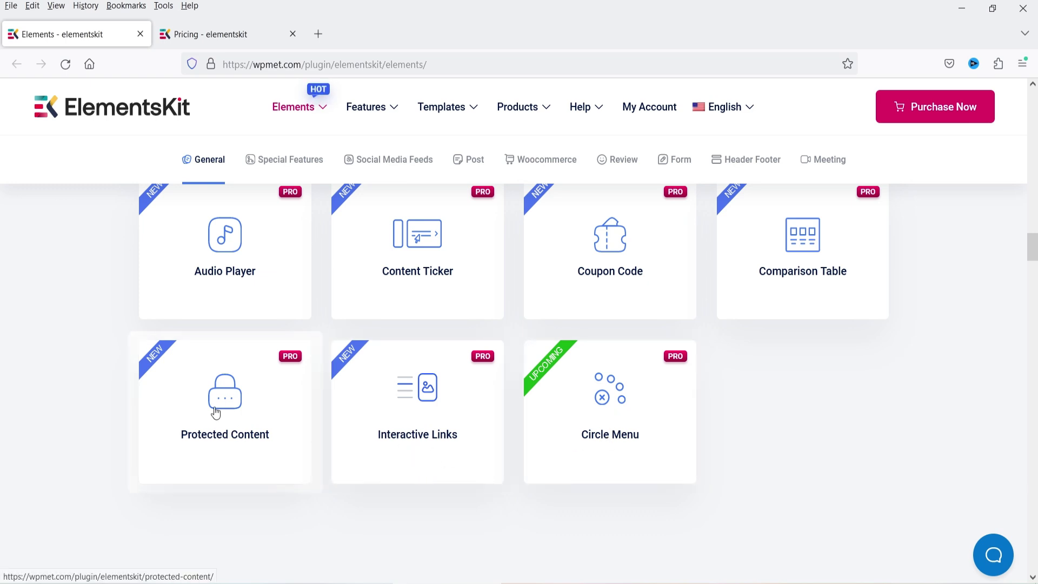
{"action": "scroll", "coordinate": [238, 376], "scroll_direction": "up", "scroll_amount": 9}
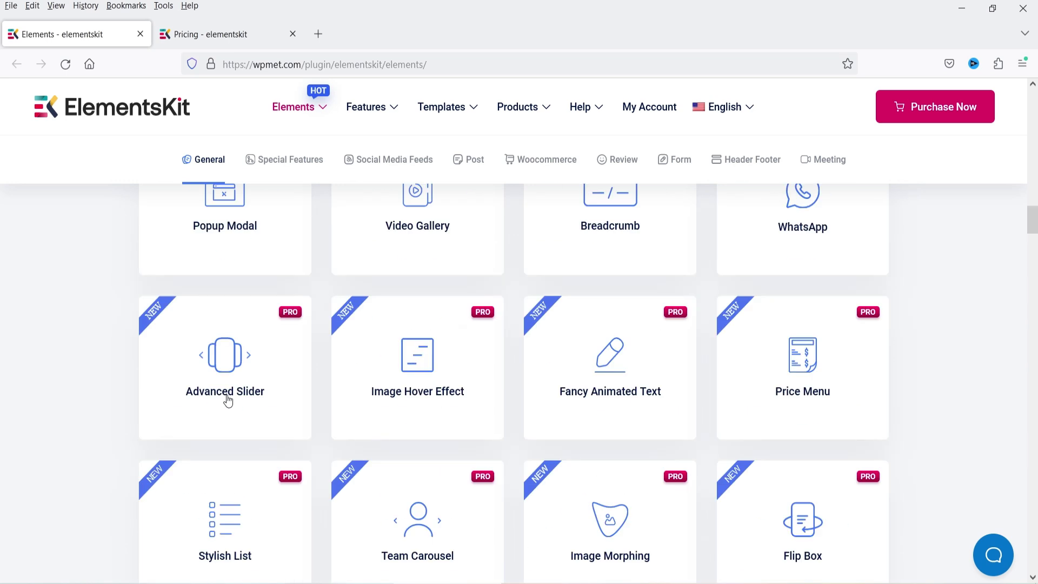
{"action": "scroll", "coordinate": [846, 432], "scroll_direction": "up", "scroll_amount": 4}
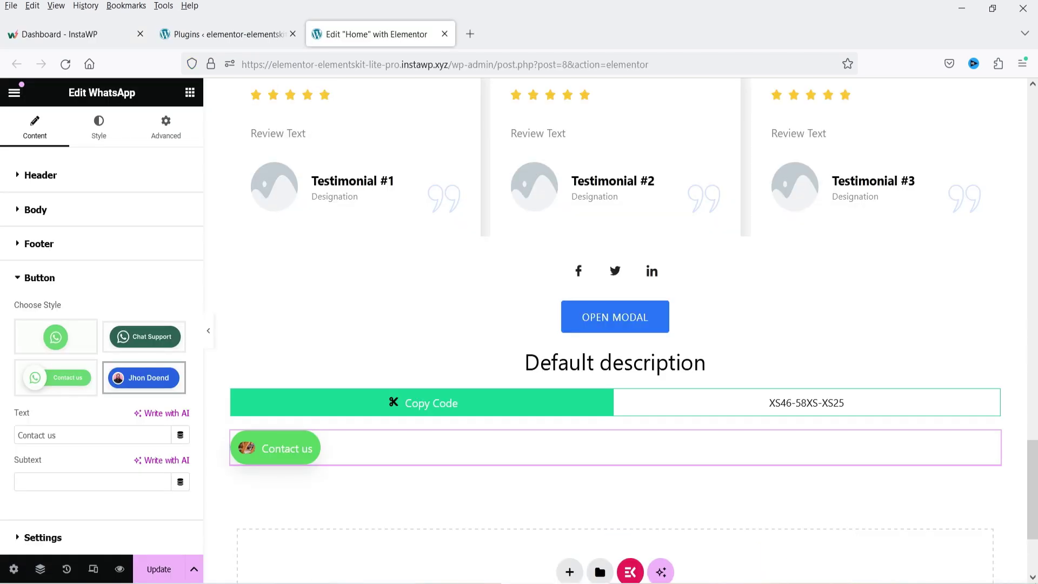